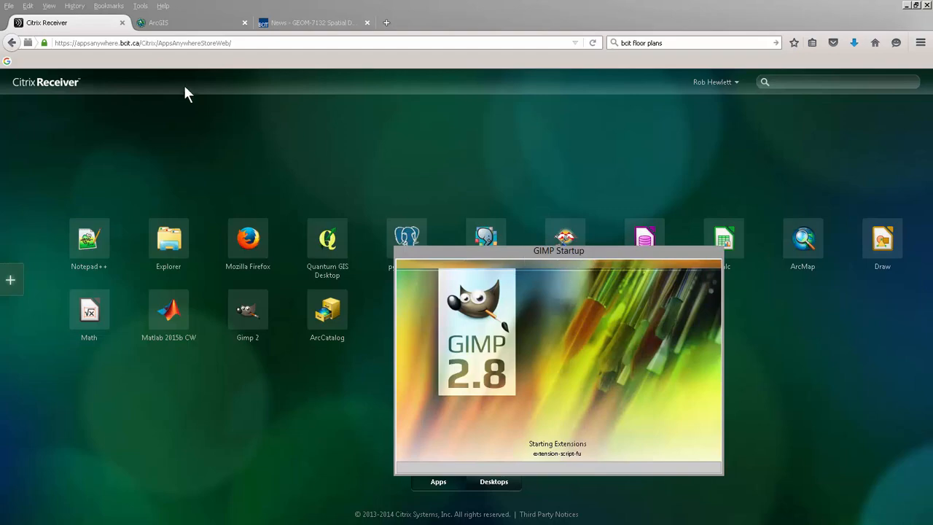
# - Search the web for "bcit floor plans" in a new browser tab and open the Burnaby North West NW 01 Floor 1 plan
pyautogui.click(193, 24)
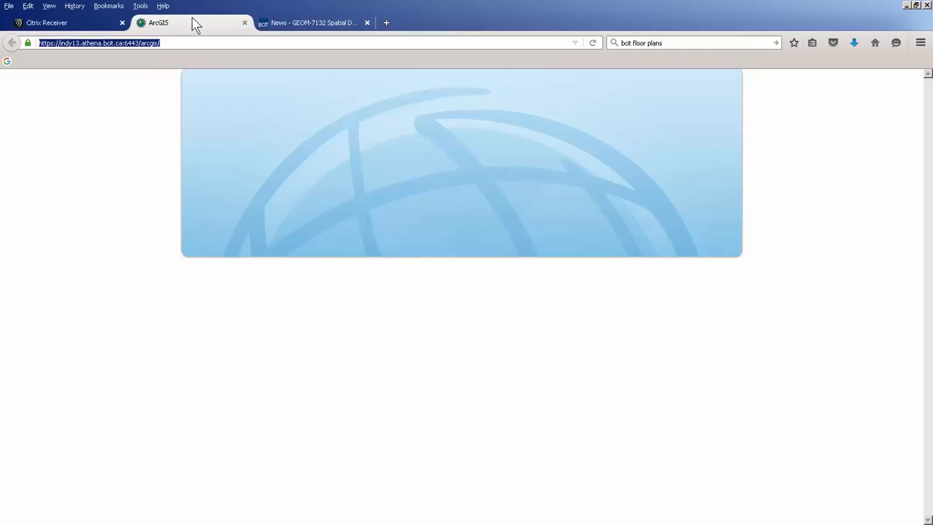
pyautogui.click(387, 23)
pyautogui.click(673, 42)
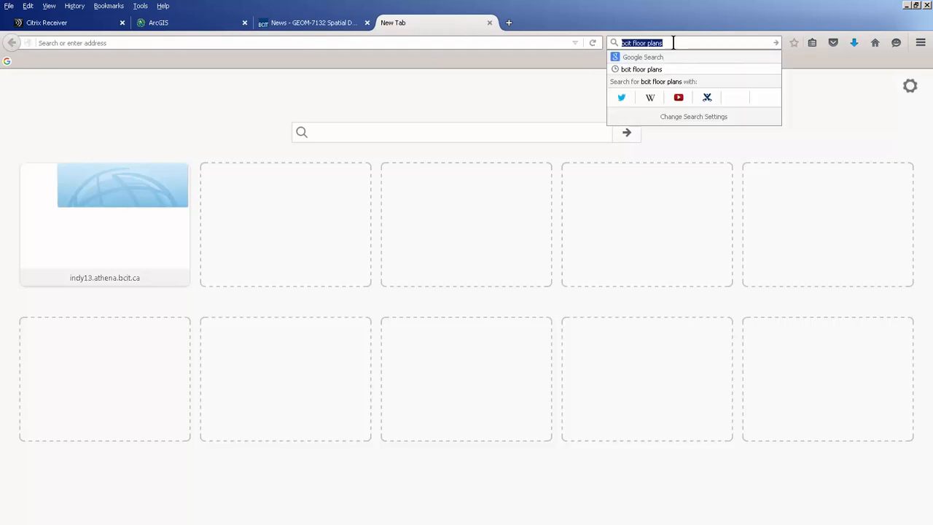
pyautogui.click(676, 42)
pyautogui.press('Return')
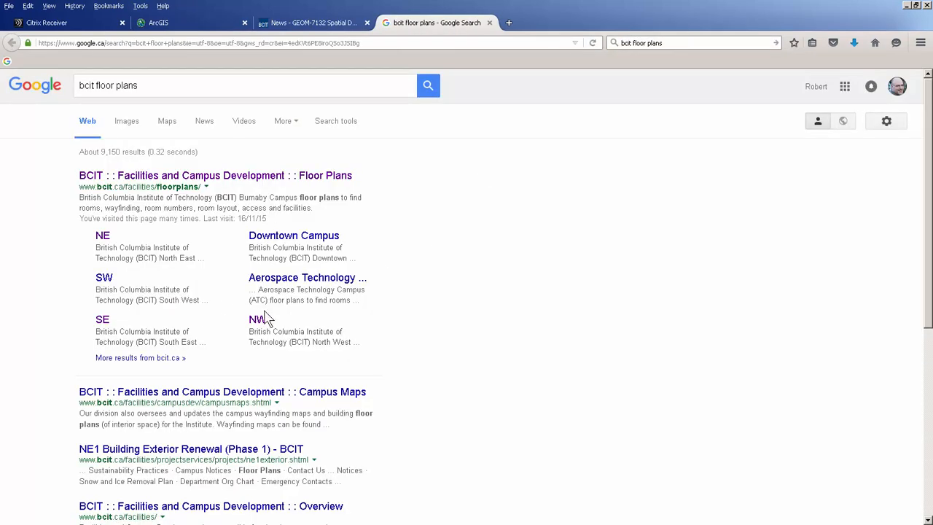
pyautogui.click(258, 321)
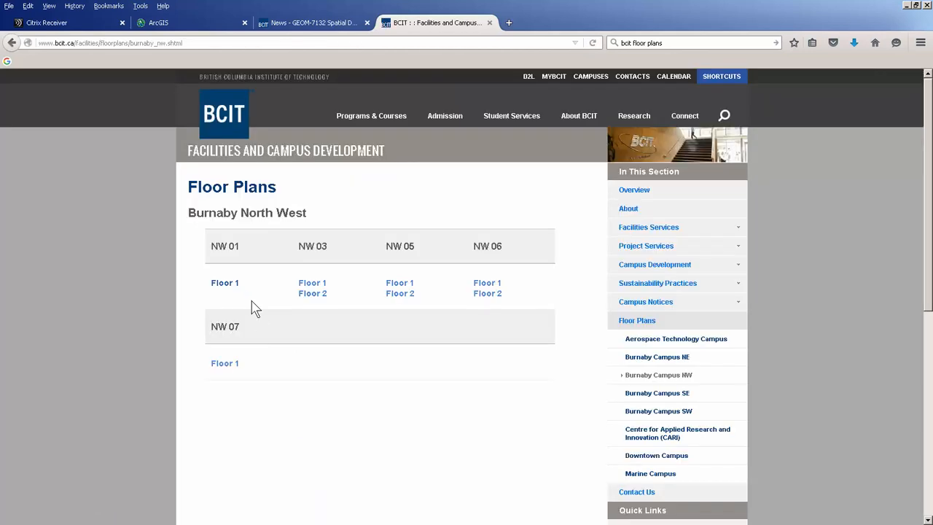
pyautogui.click(226, 290)
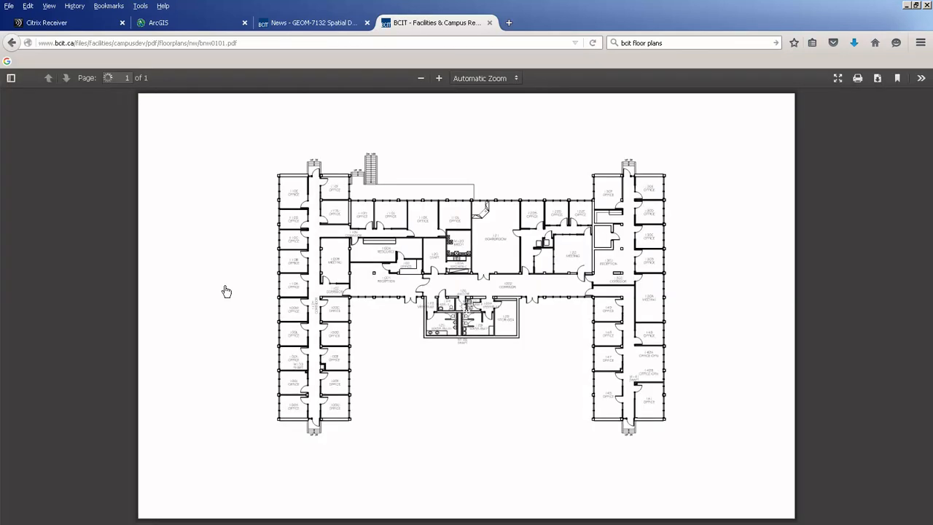
# - Download the floor plan as bnw0101.pdf into H:\var\geom\7132\m09_data and close its browser tab
pyautogui.click(877, 79)
pyautogui.click(357, 203)
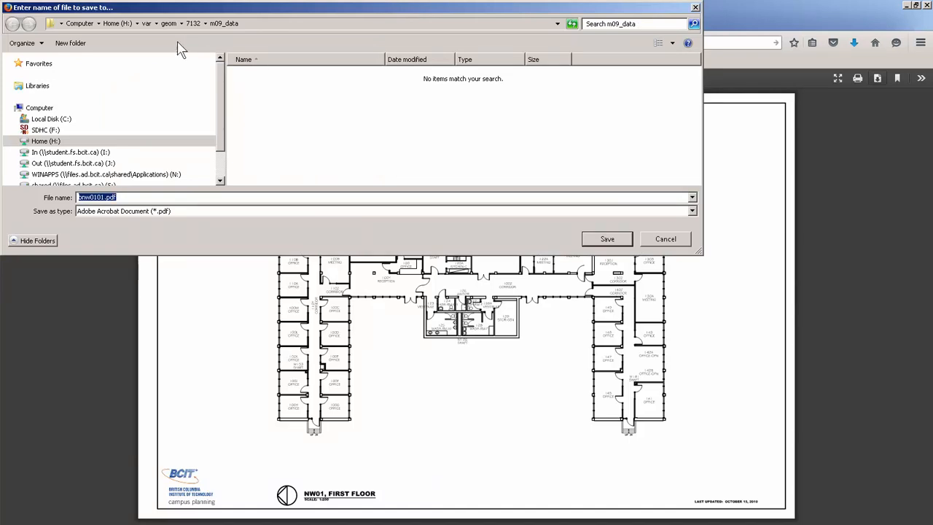
pyautogui.click(554, 24)
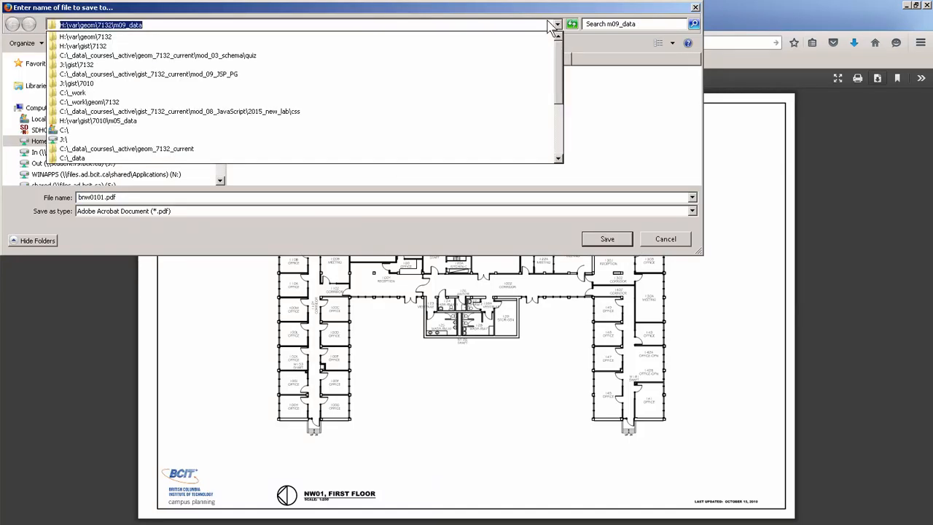
pyautogui.click(190, 24)
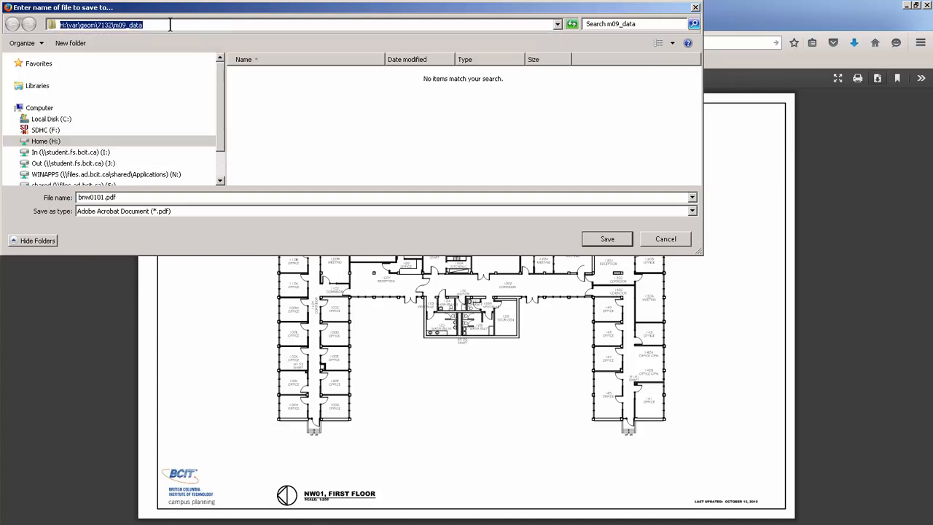
pyautogui.click(170, 25)
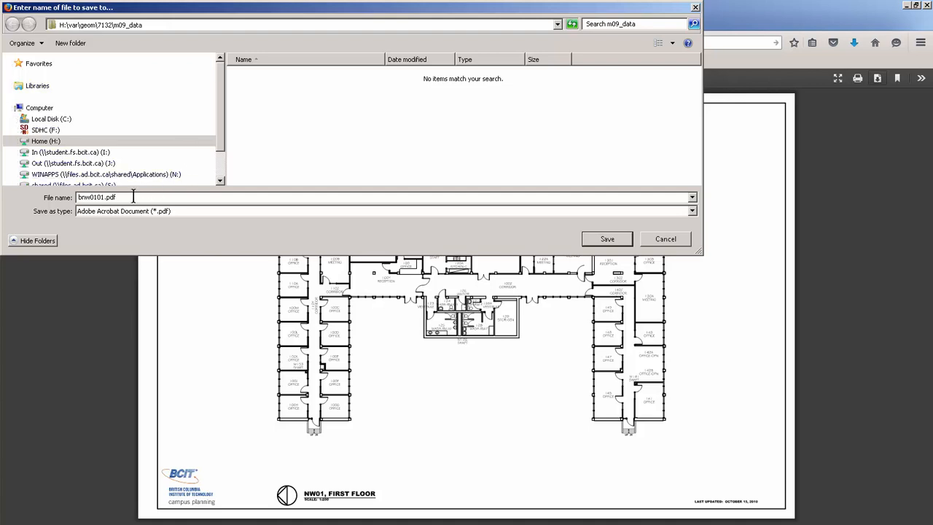
pyautogui.press('Return')
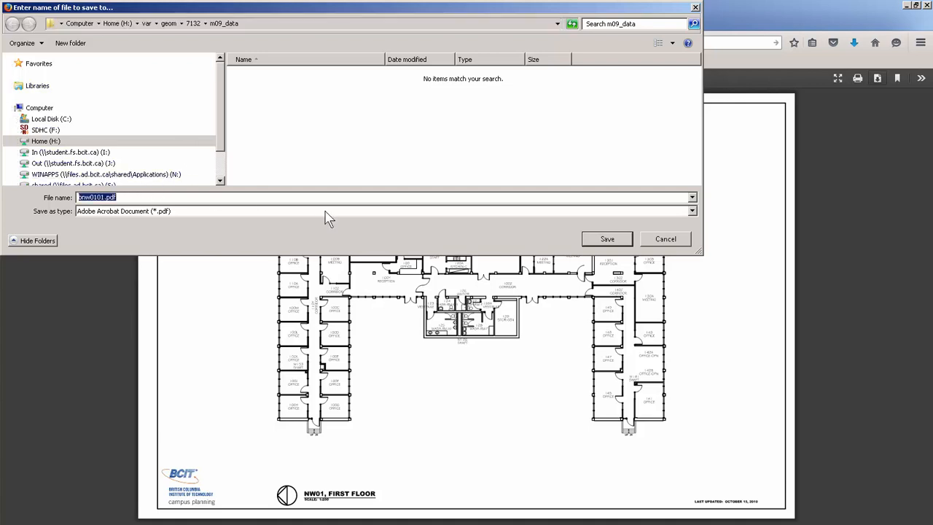
pyautogui.click(608, 240)
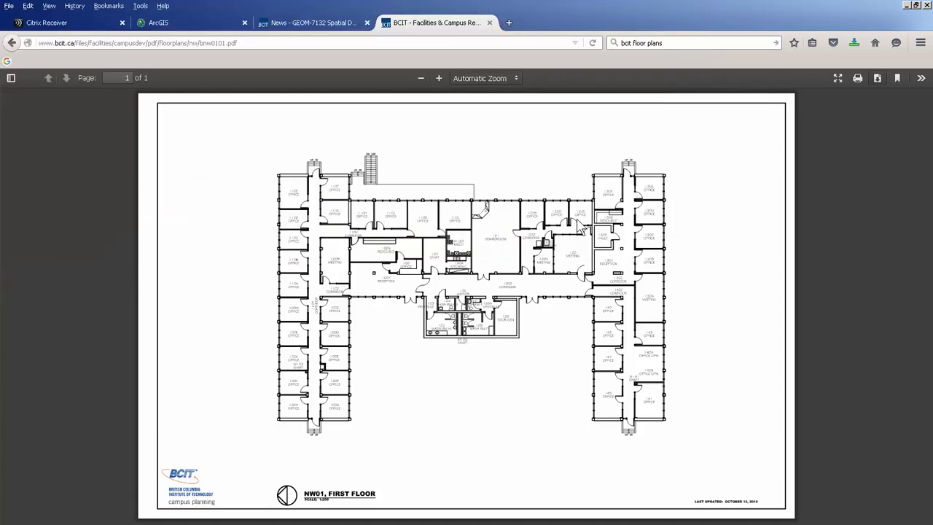
pyautogui.click(489, 23)
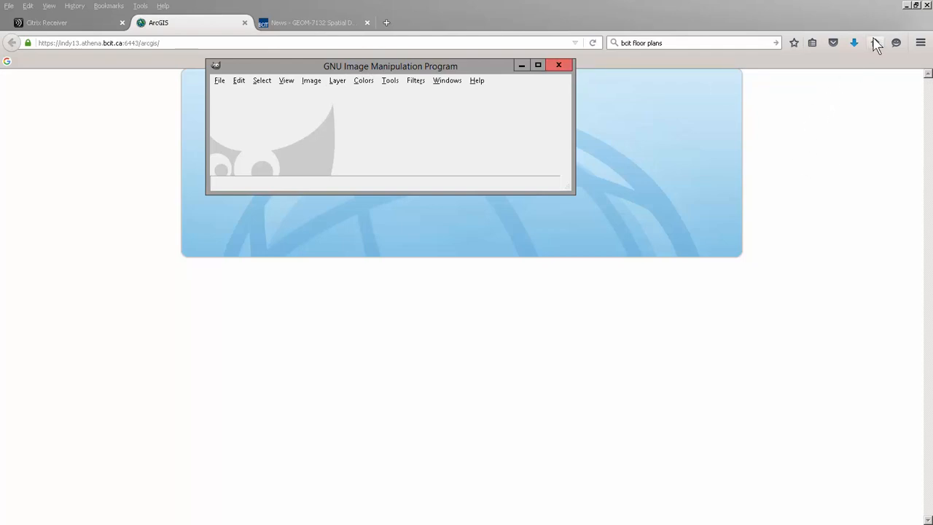
# - Switch to GIMP and open bnw0101.pdf from the var\geom\7132\m09_data folder on the H: drive
pyautogui.click(907, 5)
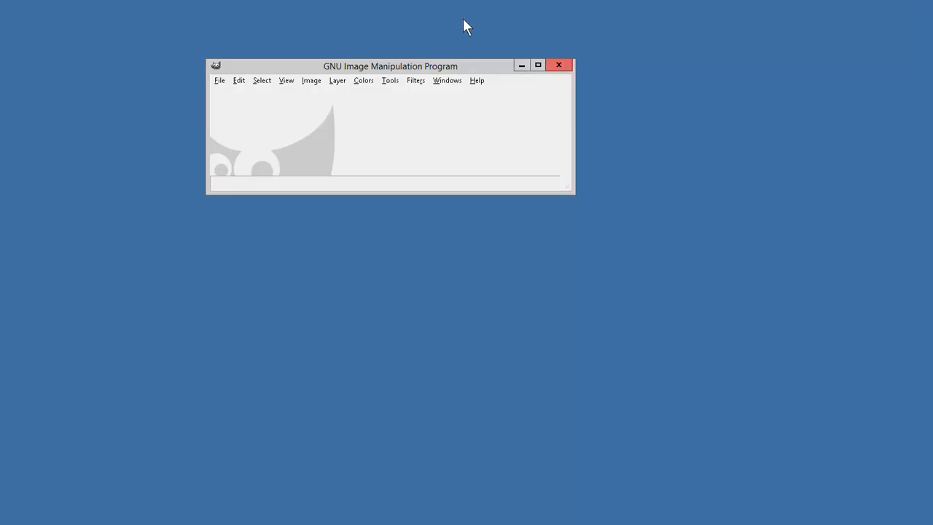
pyautogui.click(219, 81)
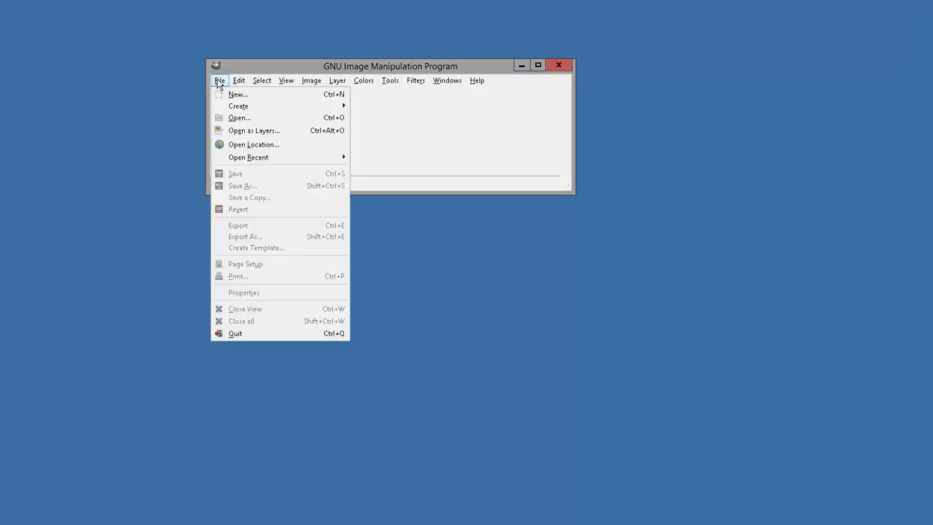
pyautogui.click(241, 119)
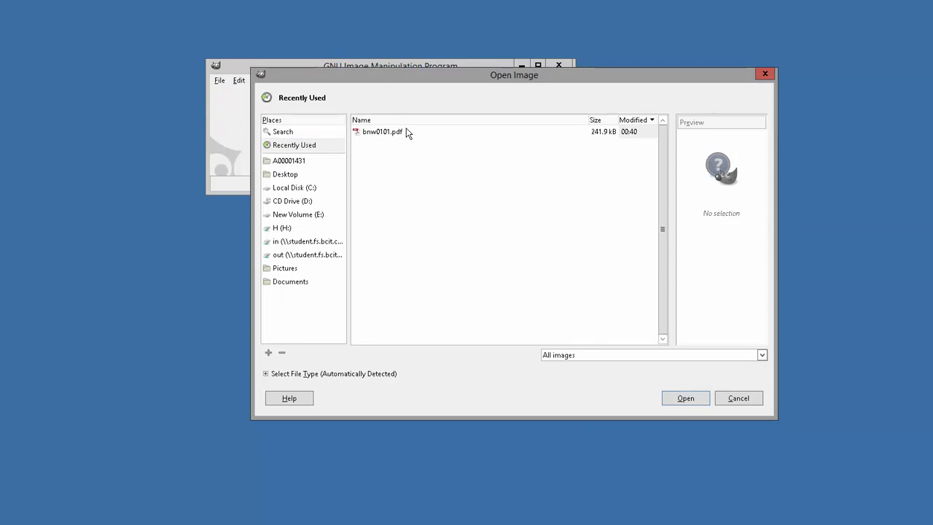
pyautogui.click(282, 229)
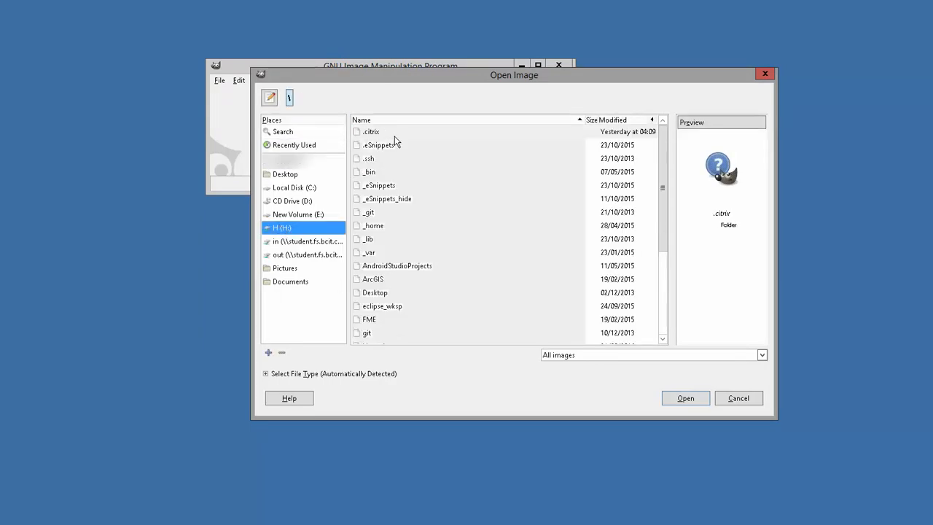
pyautogui.click(372, 306)
pyautogui.scroll(-5, 372, 312)
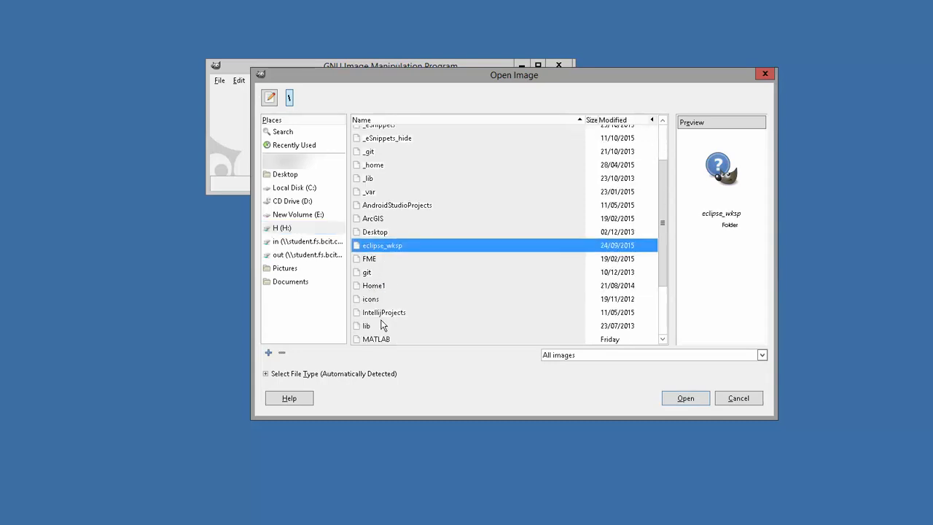
pyautogui.doubleClick(368, 311)
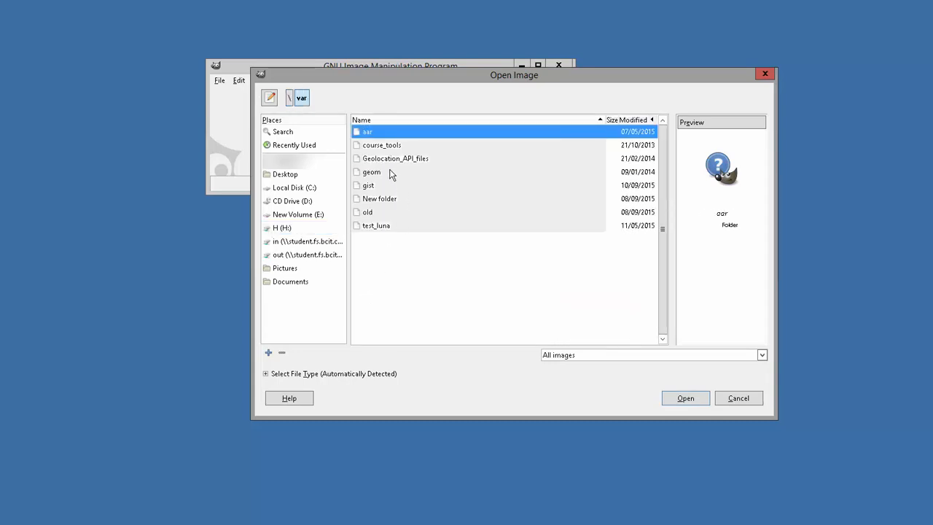
pyautogui.doubleClick(373, 173)
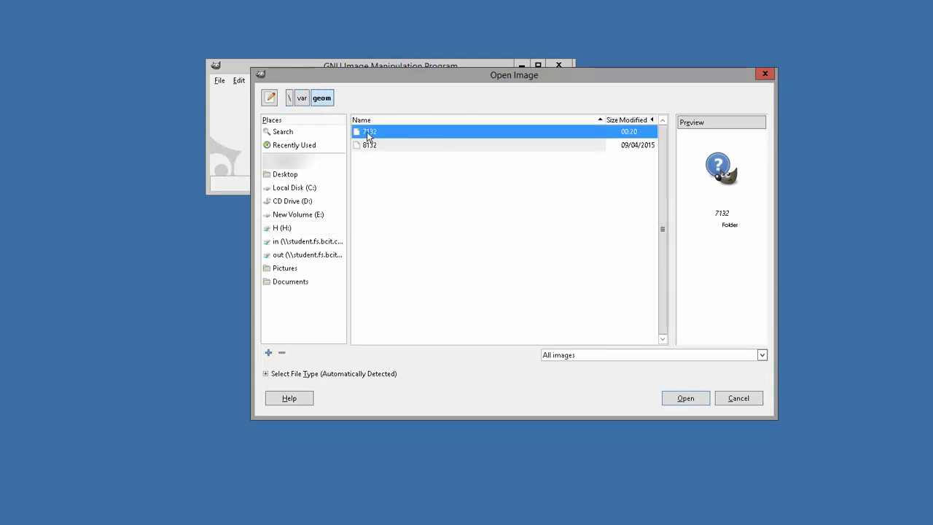
pyautogui.doubleClick(367, 134)
pyautogui.doubleClick(372, 253)
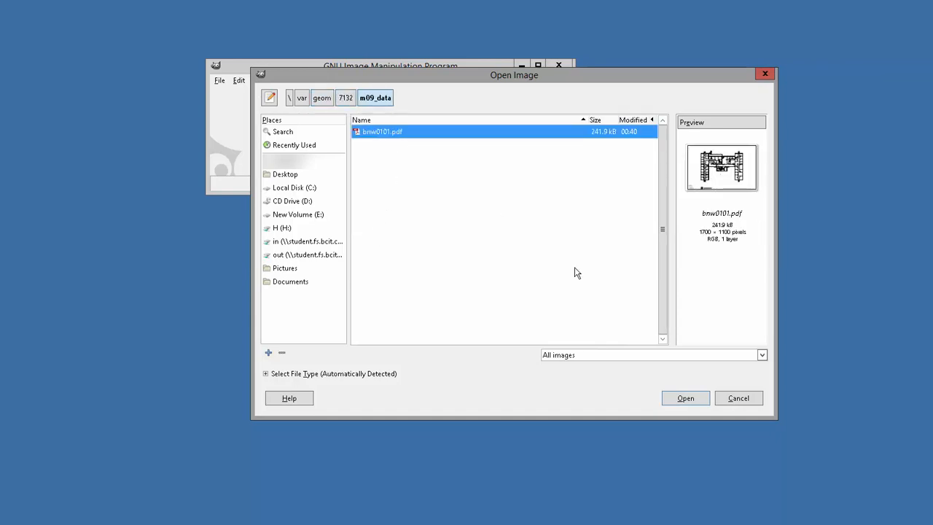
pyautogui.click(683, 399)
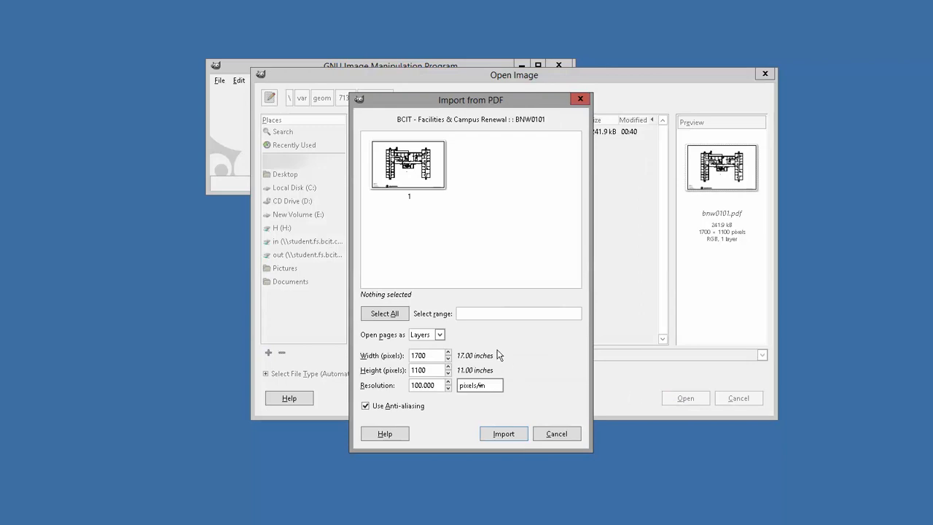
# - Import the PDF page at 17000 by 11000 pixels by setting the height to 11000
pyautogui.click(438, 371)
pyautogui.write('0')
pyautogui.click(508, 437)
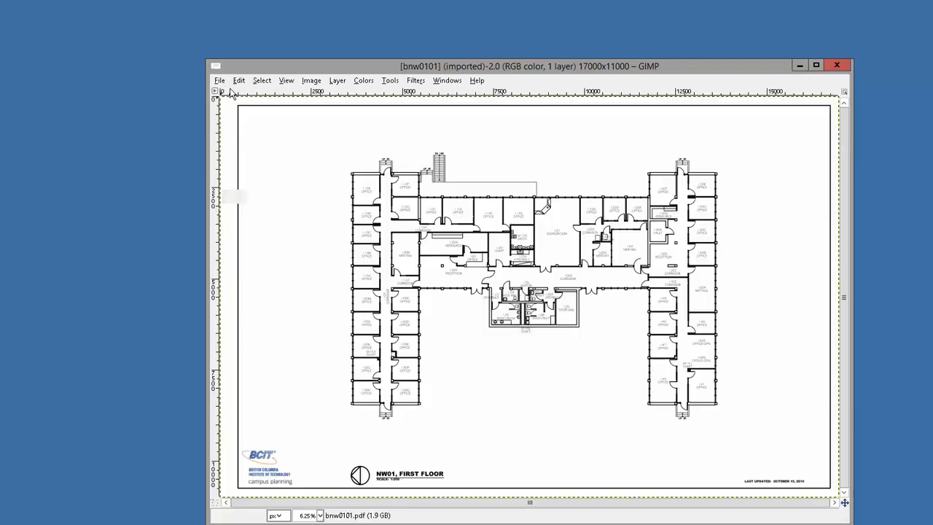
# - Set up an export of the floor plan named bnw0101.tif in m09_data, with TIFF image as the listed file type
pyautogui.click(219, 81)
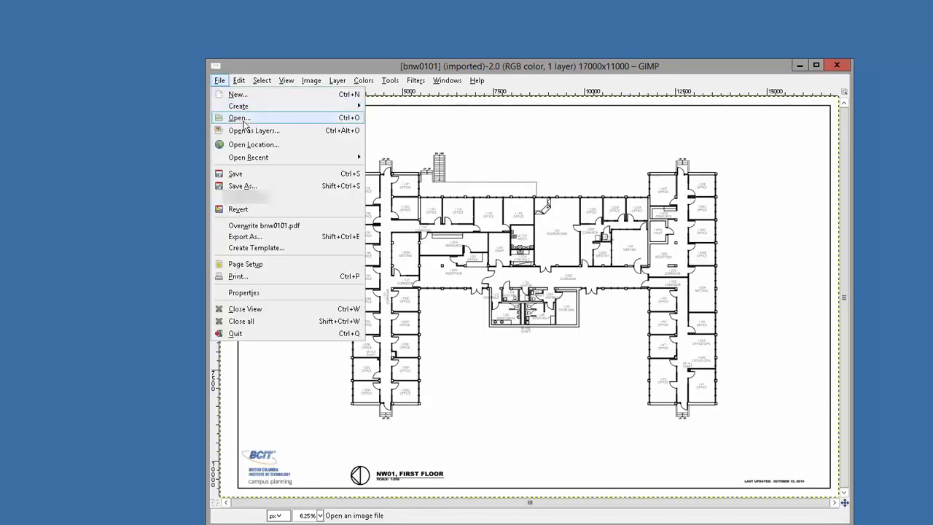
pyautogui.click(248, 237)
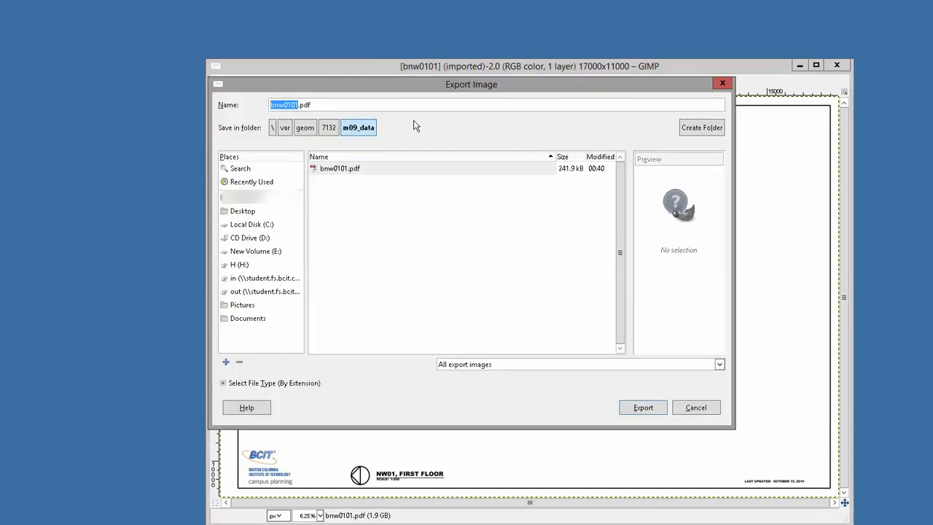
pyautogui.click(350, 106)
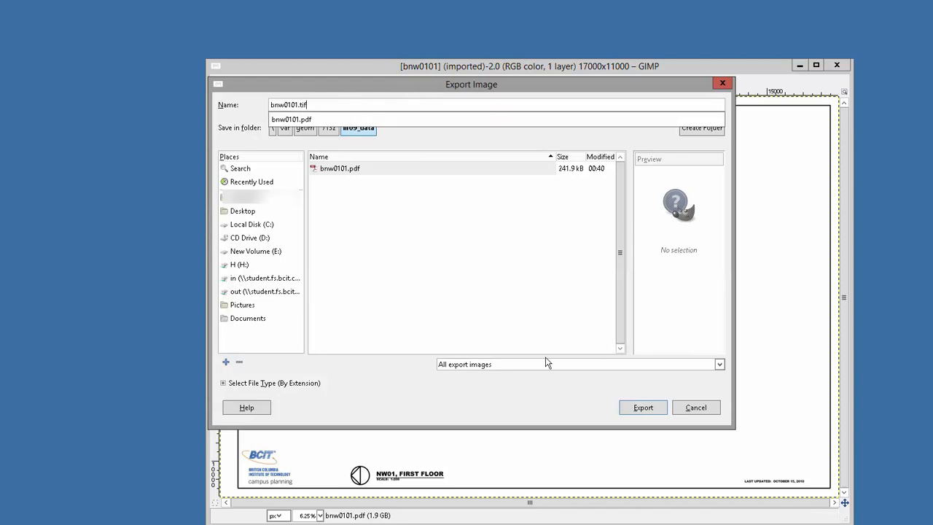
pyautogui.click(515, 363)
pyautogui.click(512, 365)
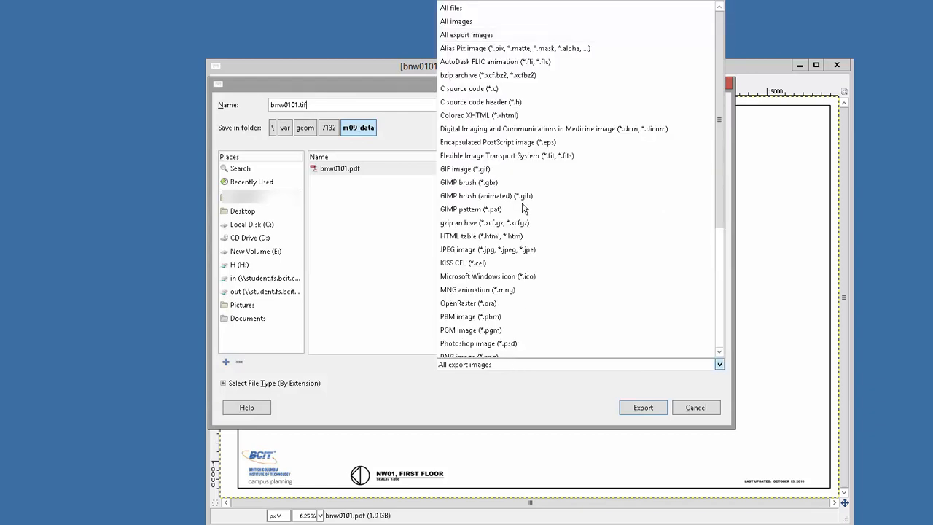
pyautogui.scroll(-3, 525, 212)
pyautogui.scroll(-3, 525, 221)
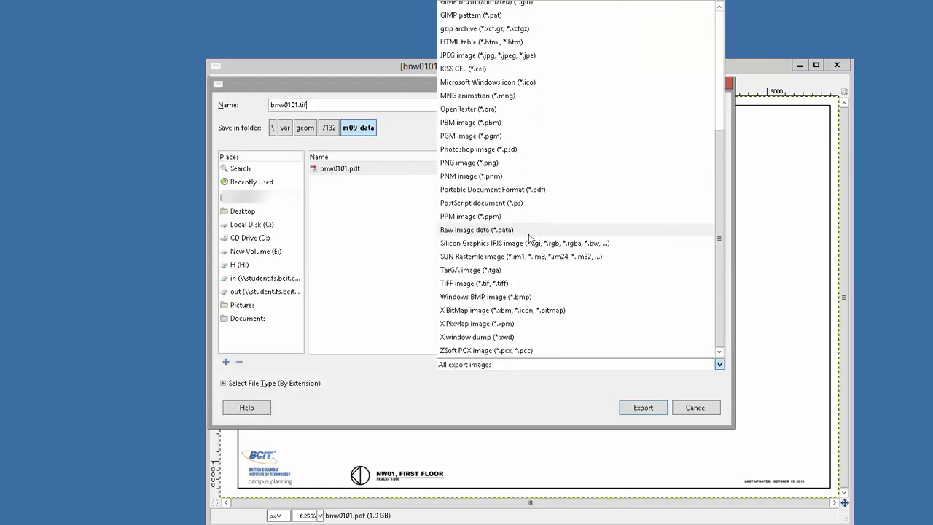
pyautogui.click(489, 284)
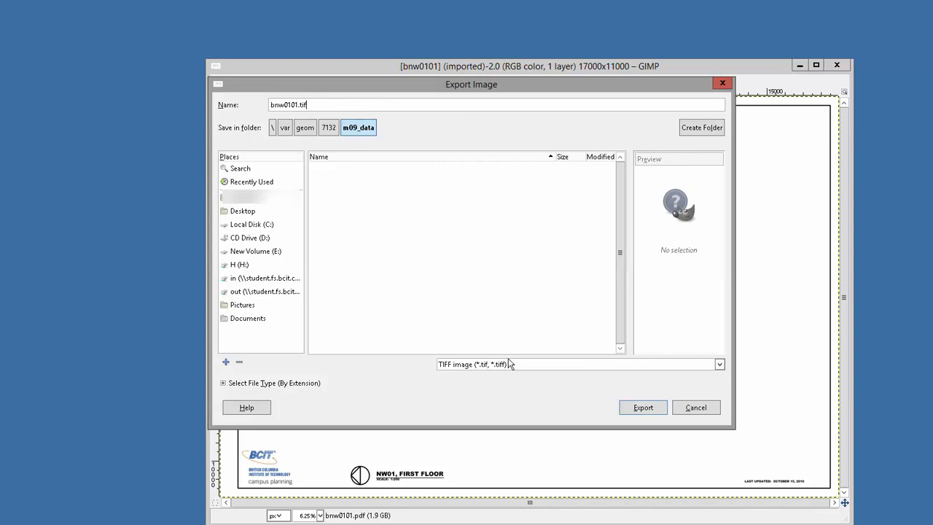
# - Export the TIFF with compression set to None, then close the image and quit GIMP
pyautogui.click(655, 411)
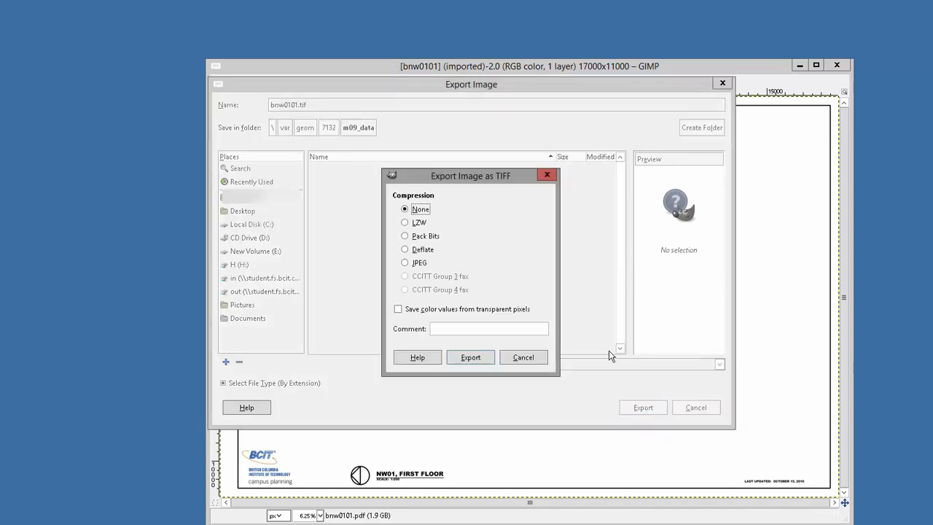
pyautogui.click(472, 362)
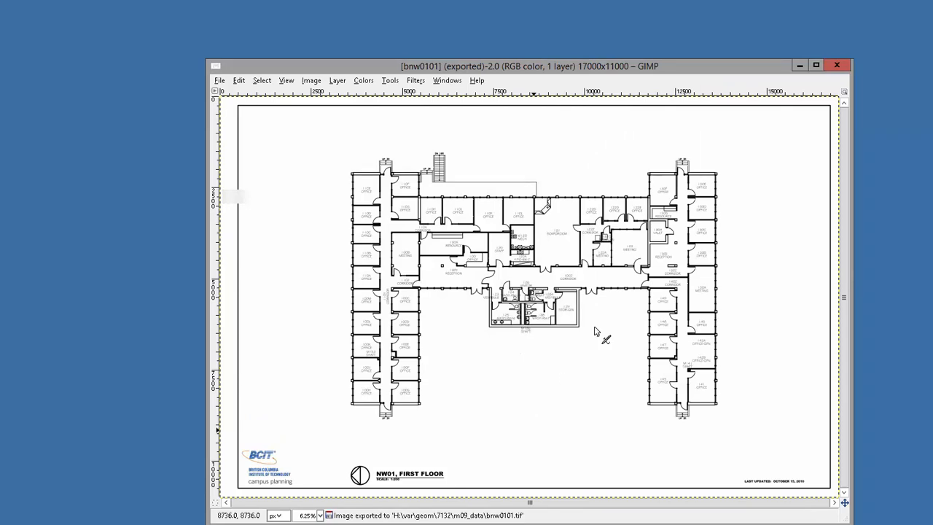
pyautogui.click(838, 66)
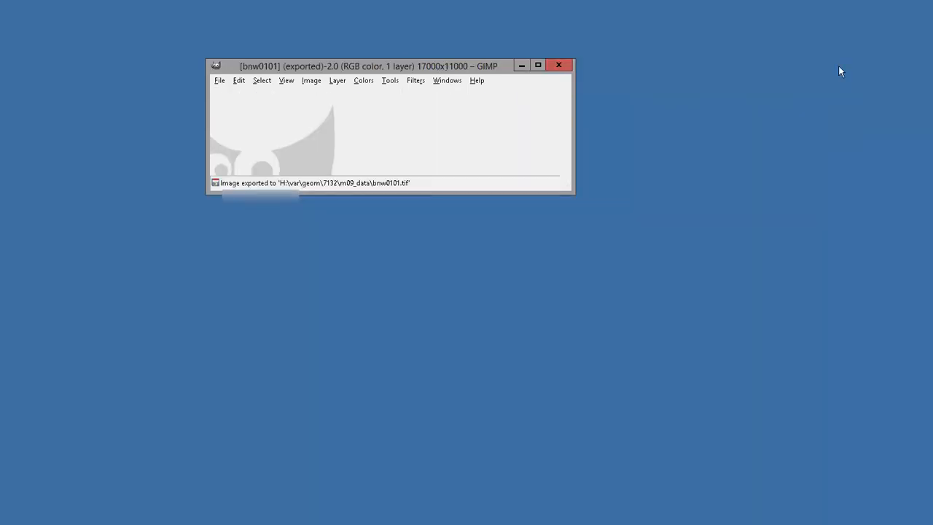
pyautogui.click(564, 64)
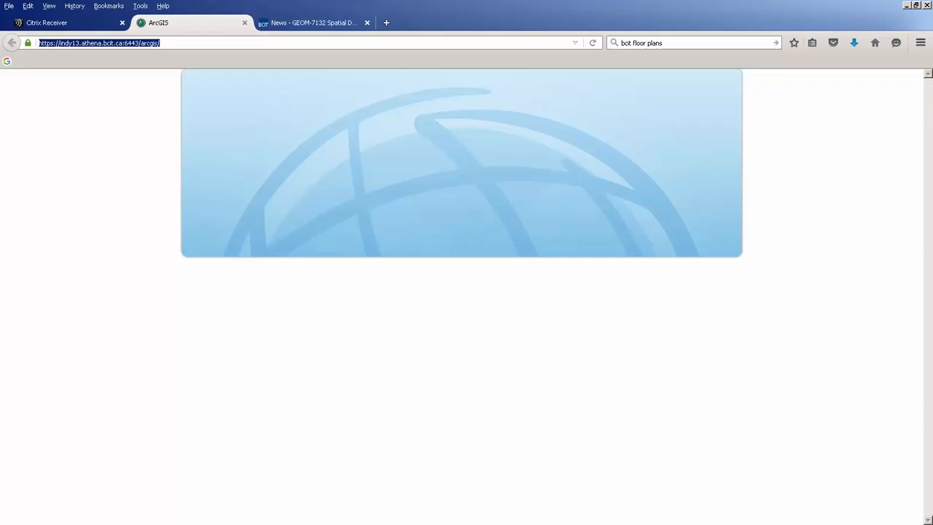
# - Launch ArcMap from Citrix Receiver with a blank map and close the floating Georeferencing toolbar
pyautogui.click(69, 24)
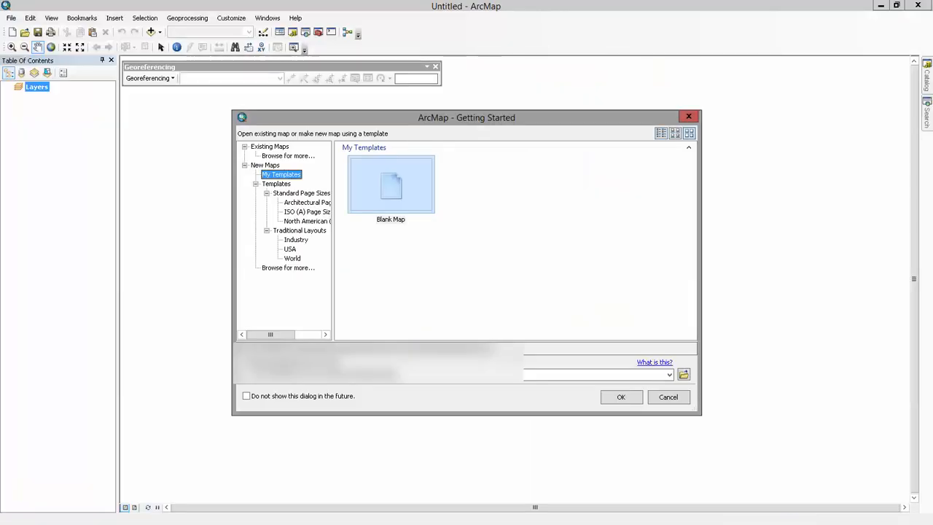
pyautogui.click(622, 398)
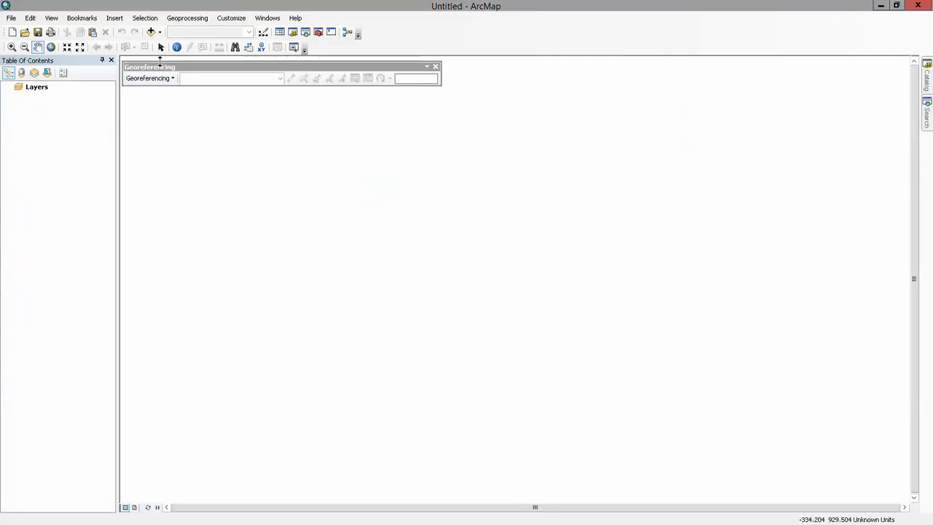
pyautogui.click(436, 68)
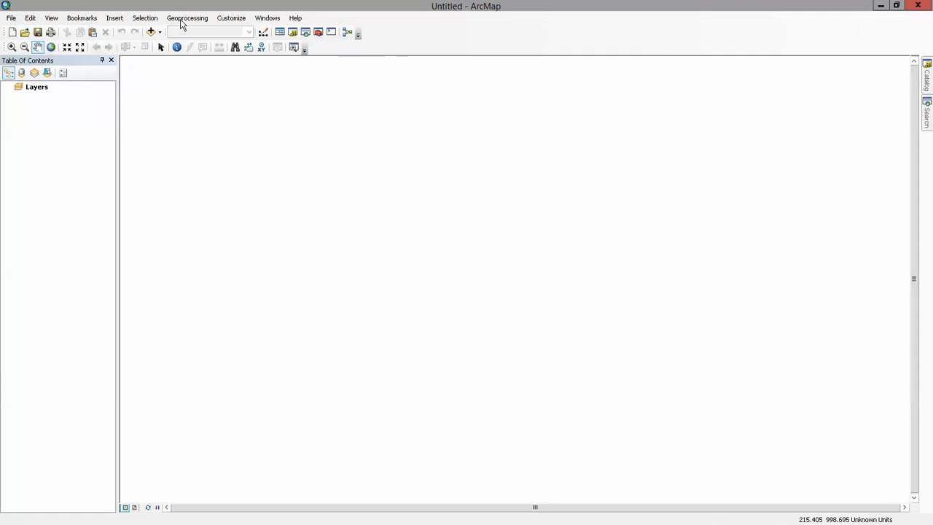
# - Show the Georeferencing toolbar and dock it in the toolbar row beside the Tools toolbar
pyautogui.click(235, 19)
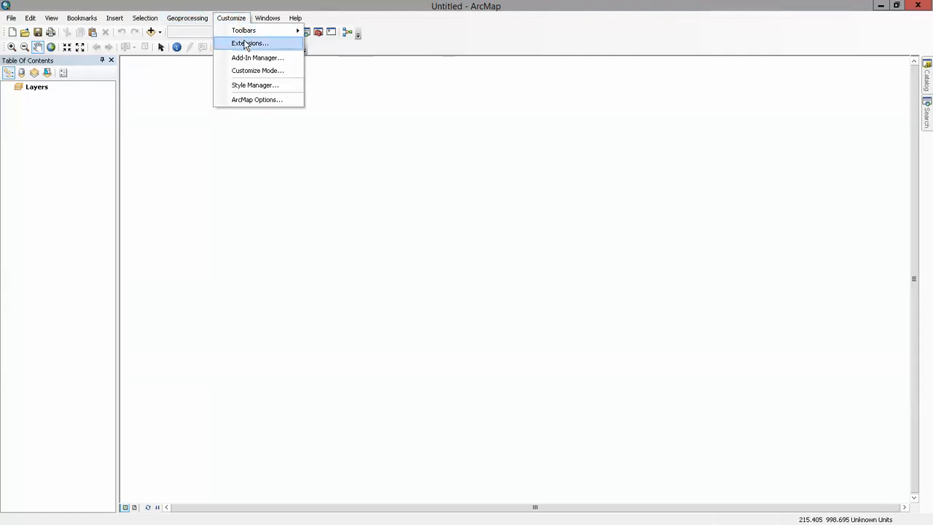
pyautogui.moveTo(247, 32)
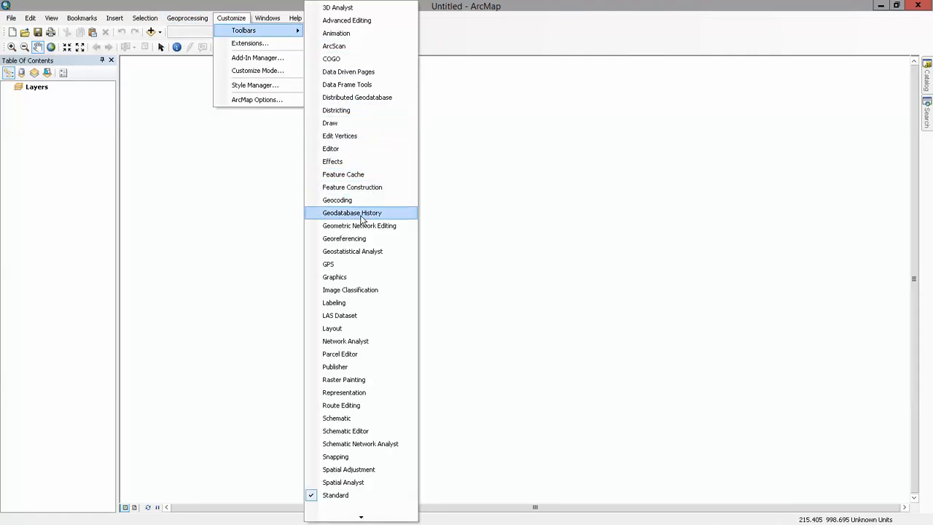
pyautogui.click(357, 239)
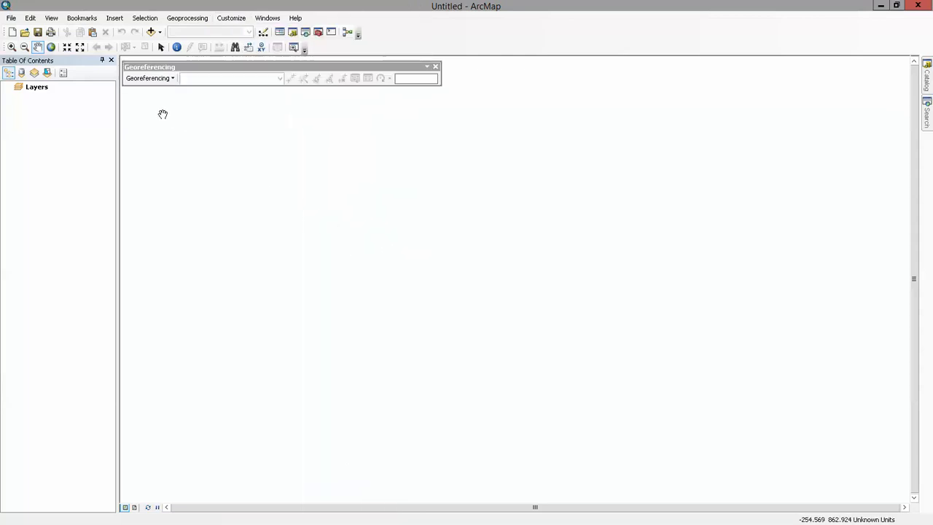
pyautogui.moveTo(207, 66); pyautogui.dragTo(383, 46)
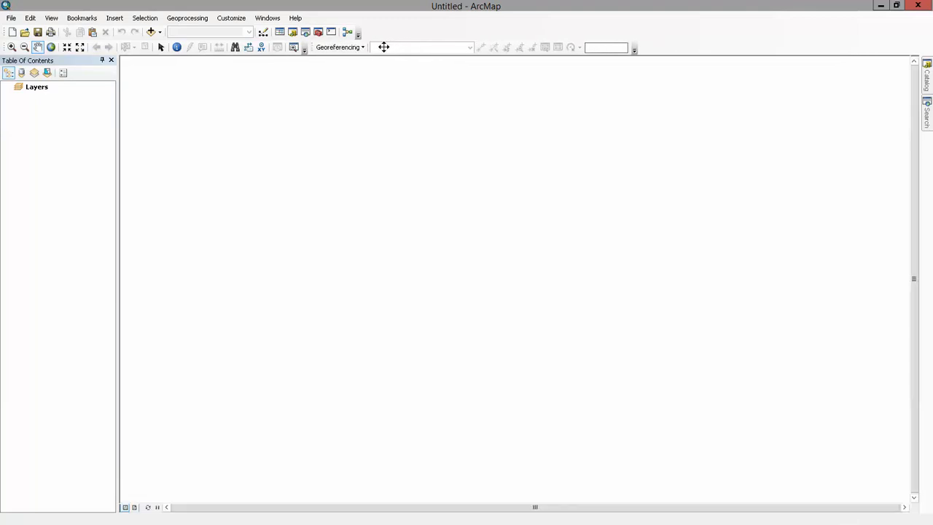
# - Set the background of the Layers data frame to Blue in its frame properties and apply the change
pyautogui.click(37, 87)
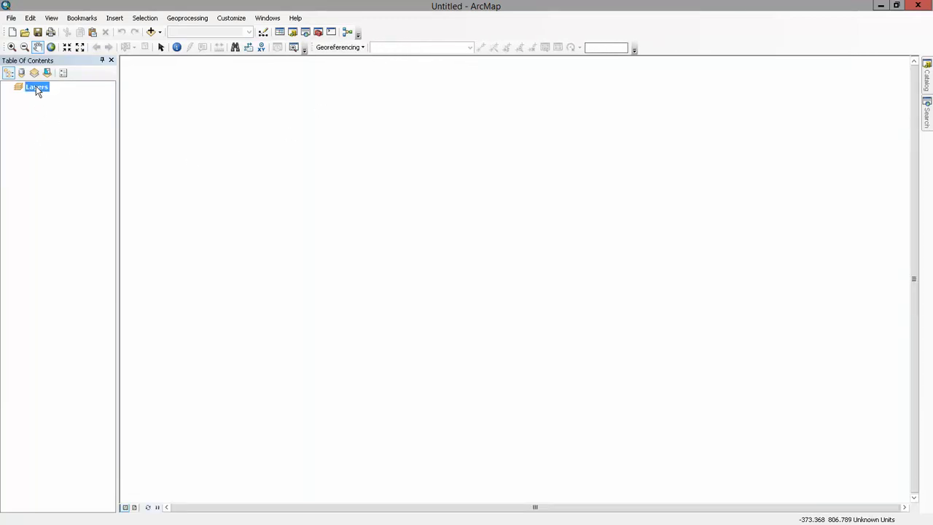
pyautogui.rightClick(35, 87)
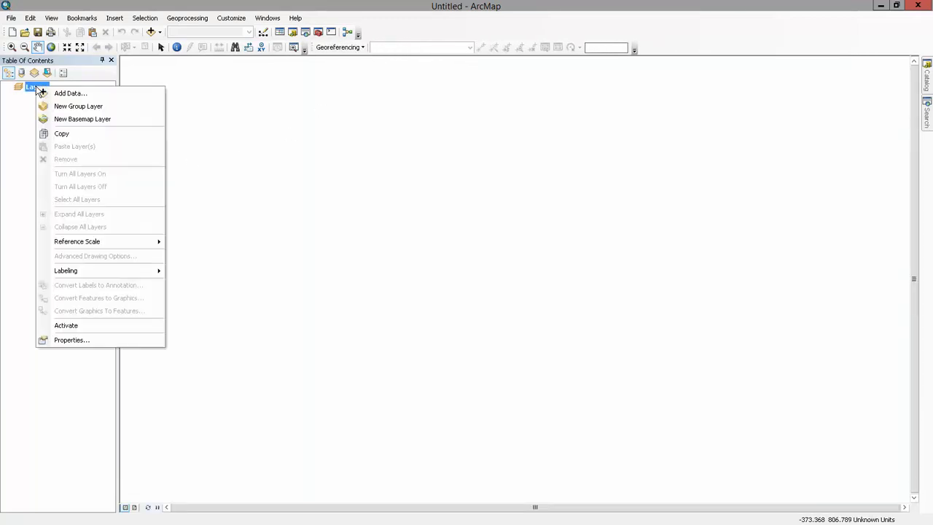
pyautogui.click(71, 341)
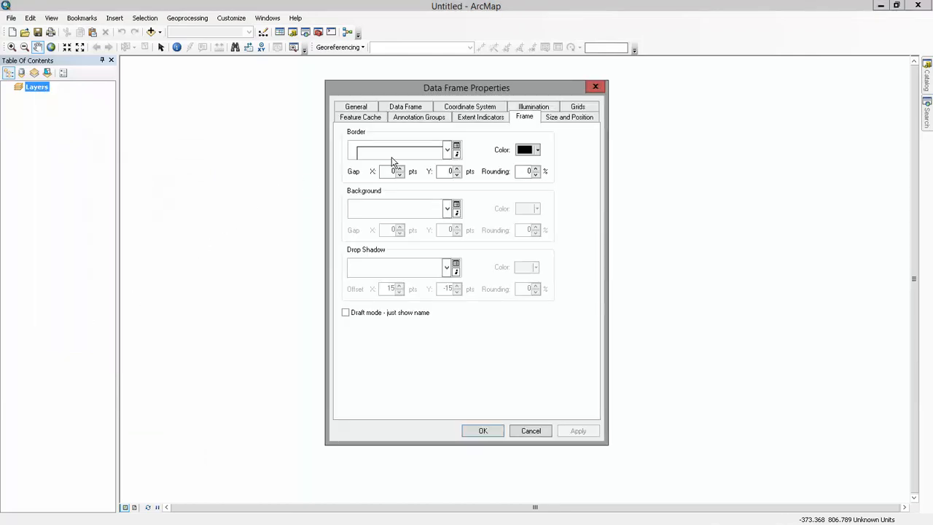
pyautogui.click(355, 108)
pyautogui.click(527, 108)
pyautogui.click(447, 209)
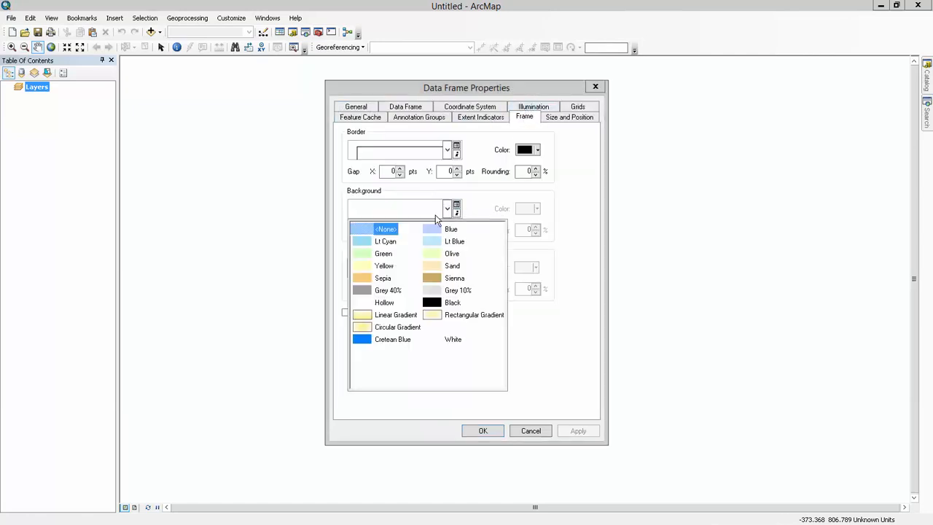
pyautogui.click(441, 244)
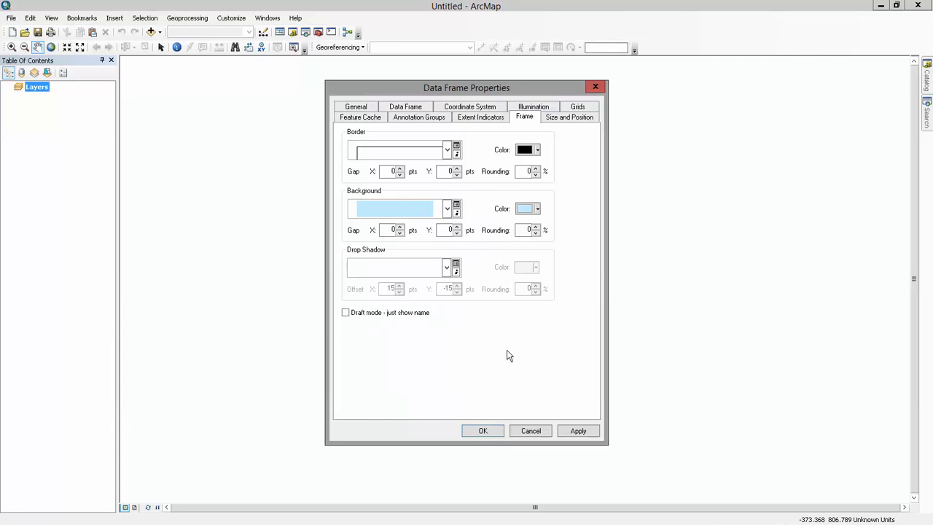
pyautogui.click(447, 210)
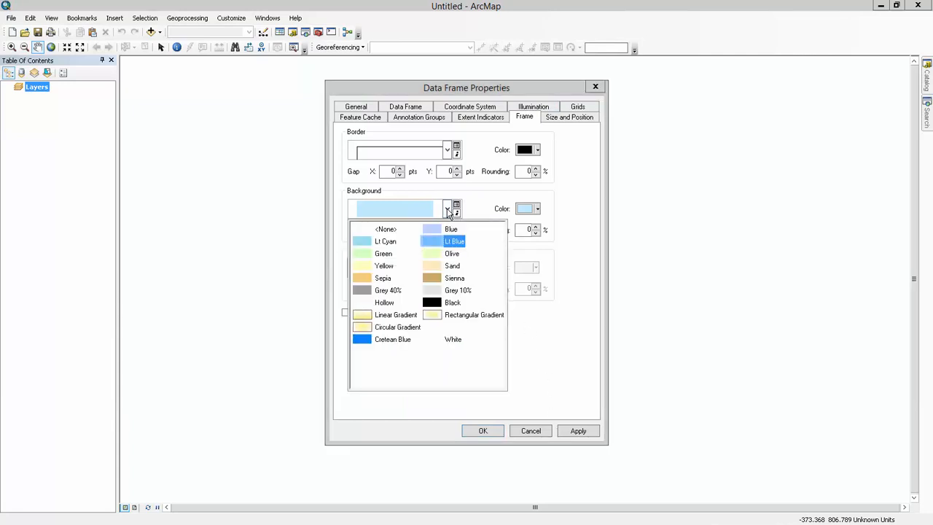
pyautogui.click(432, 229)
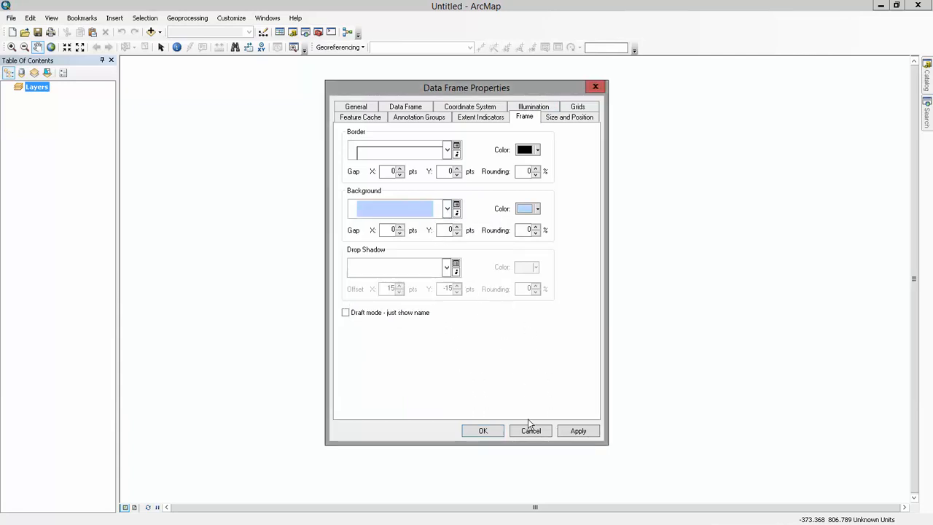
pyautogui.click(578, 431)
pyautogui.click(483, 431)
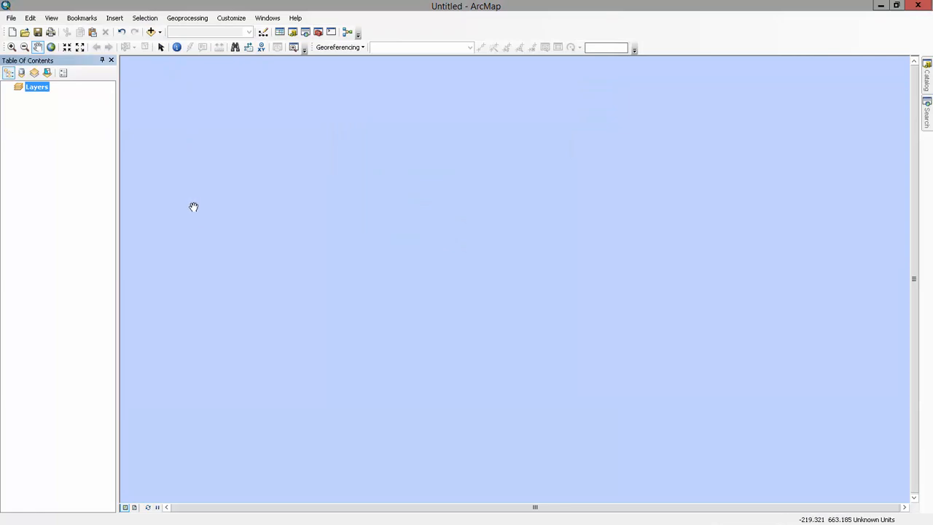
# - Start adding data to the map and connect to the folder H:\var\geom\7132
pyautogui.click(150, 32)
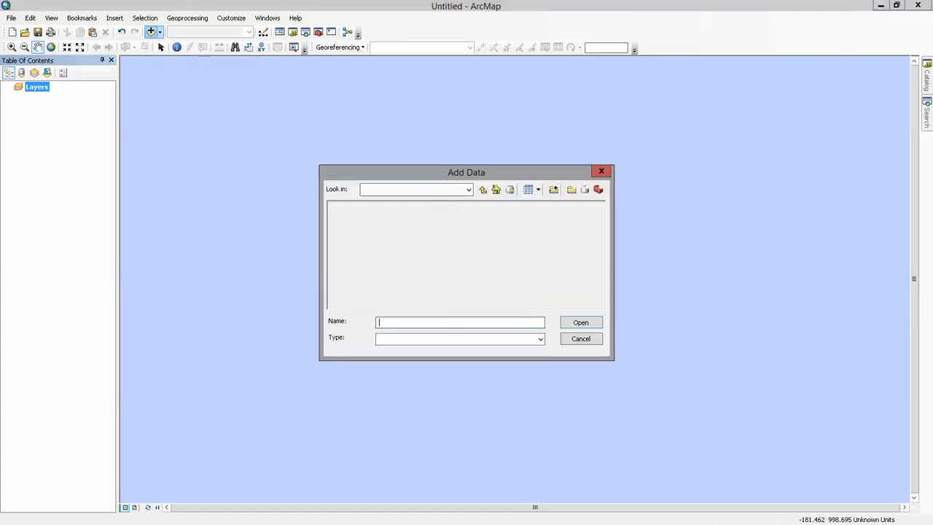
pyautogui.click(484, 190)
pyautogui.click(484, 191)
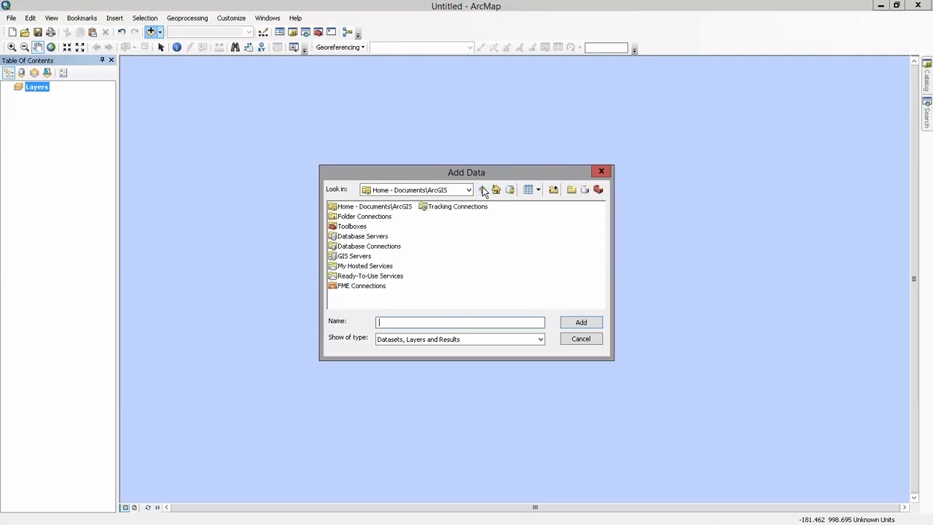
pyautogui.doubleClick(365, 216)
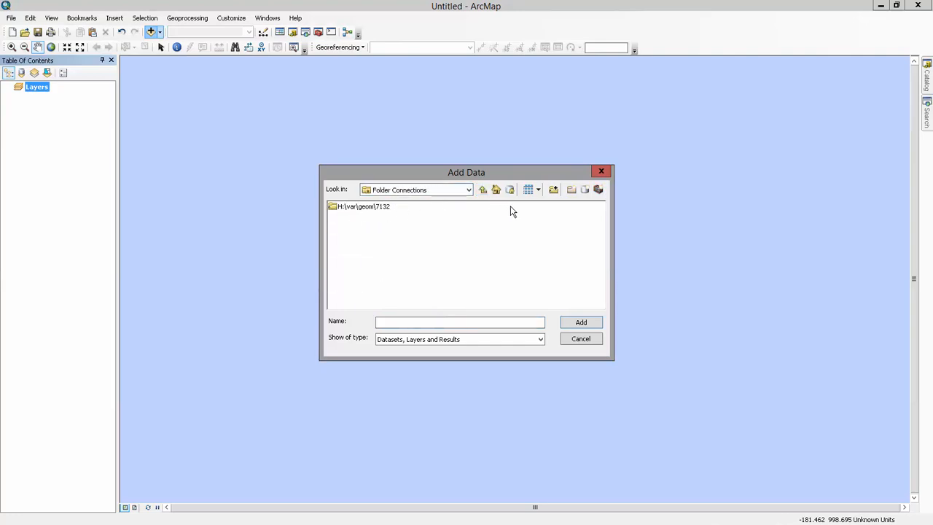
pyautogui.click(554, 190)
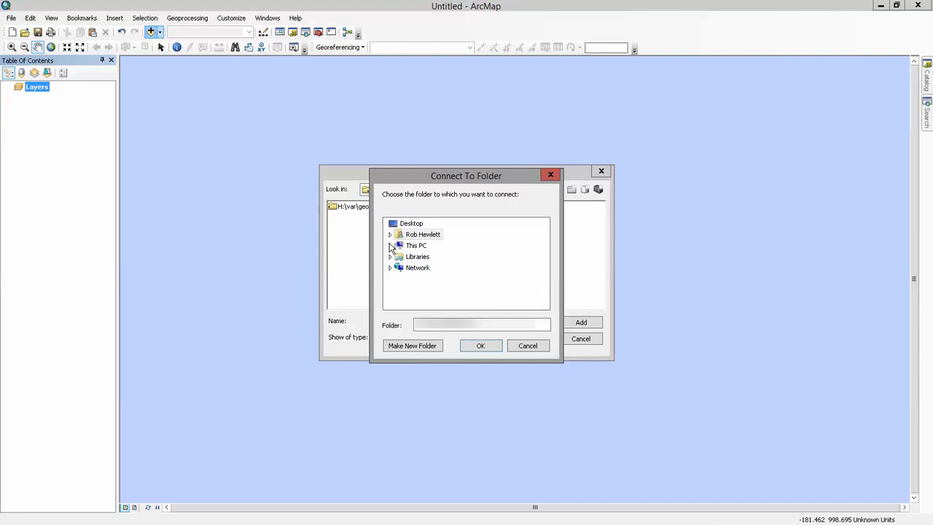
pyautogui.moveTo(479, 323); pyautogui.dragTo(317, 288)
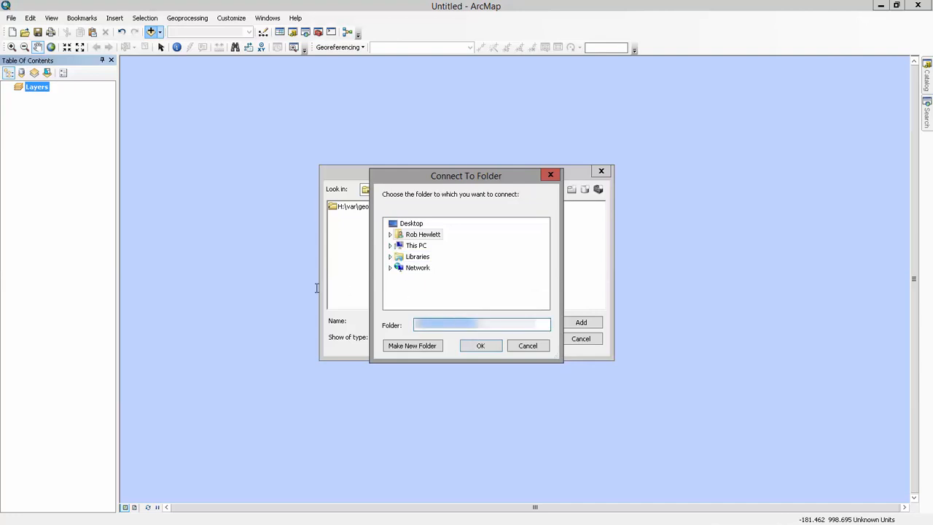
pyautogui.press('BackSpace')
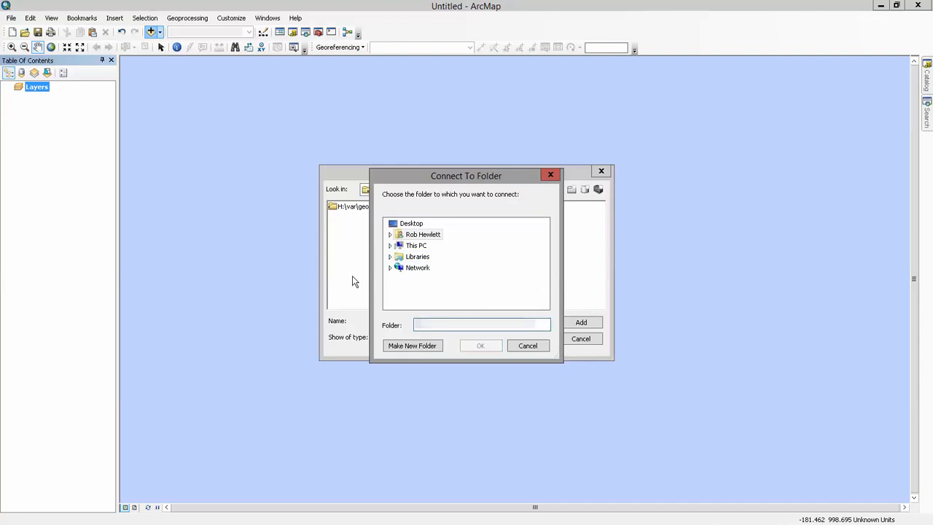
pyautogui.write('H:\\var')
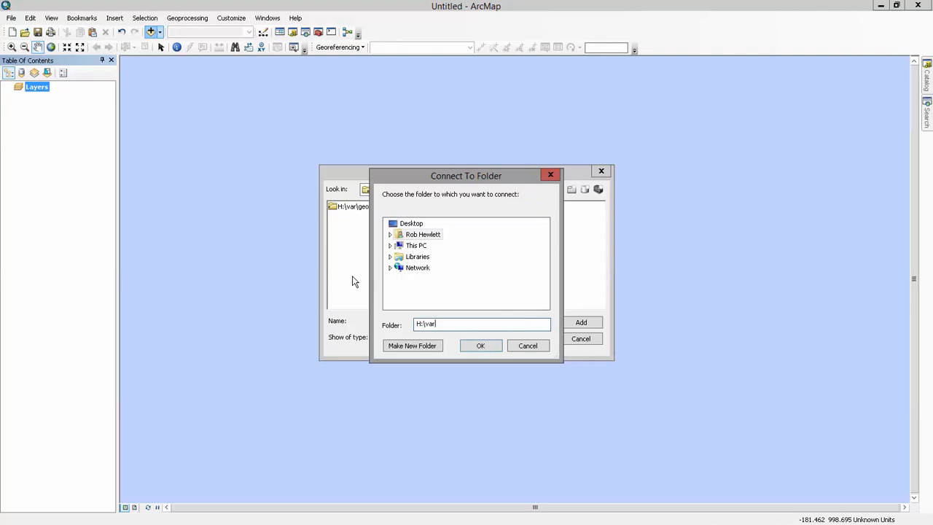
pyautogui.write('\\geom\\7132')
pyautogui.click(480, 346)
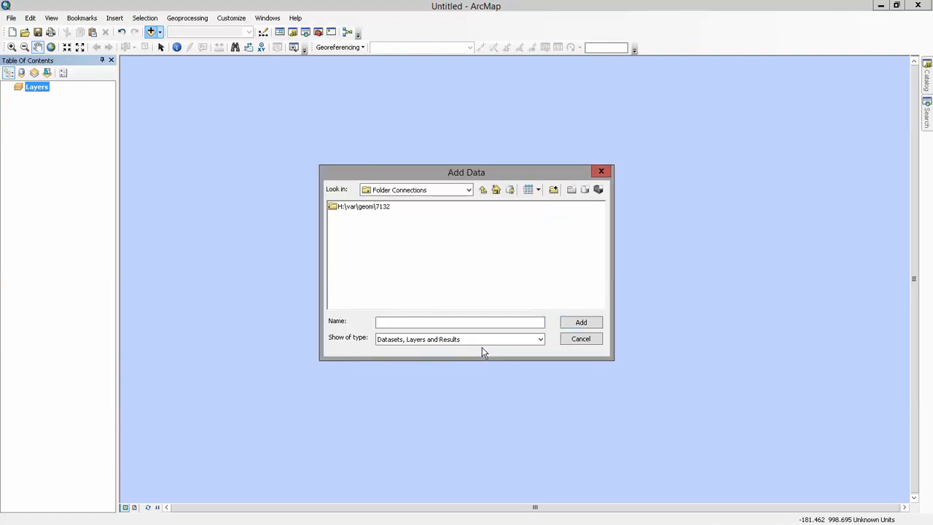
# - Add bnw0101.tif from the m09_data folder to the map and acknowledge the unknown spatial reference warning
pyautogui.doubleClick(362, 209)
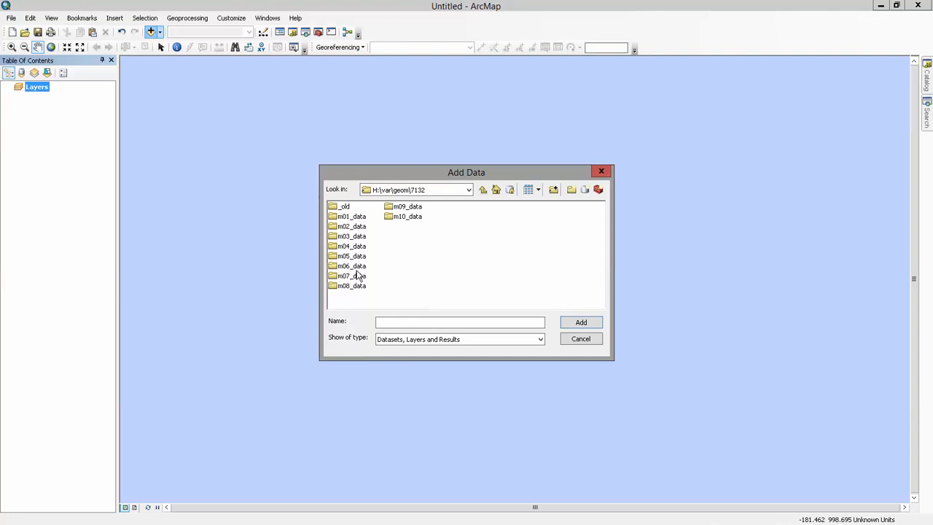
pyautogui.doubleClick(410, 209)
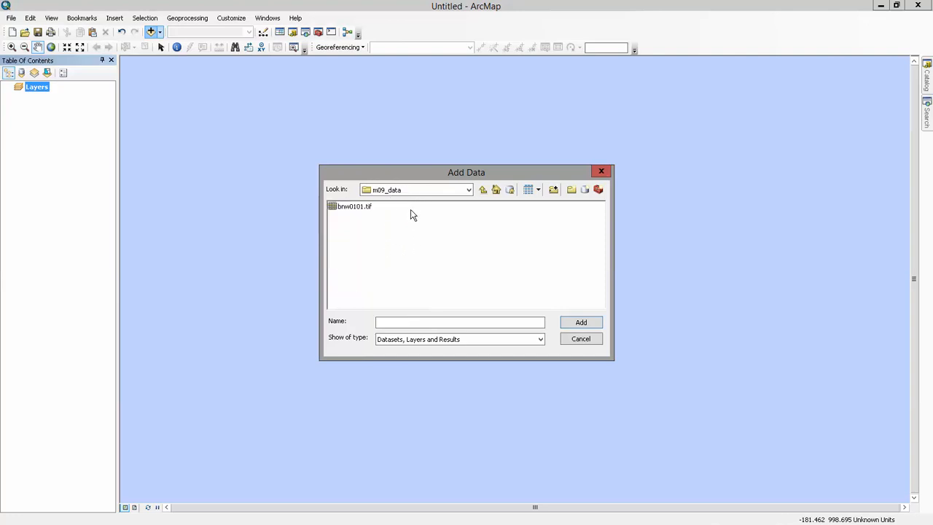
pyautogui.click(352, 209)
pyautogui.click(580, 323)
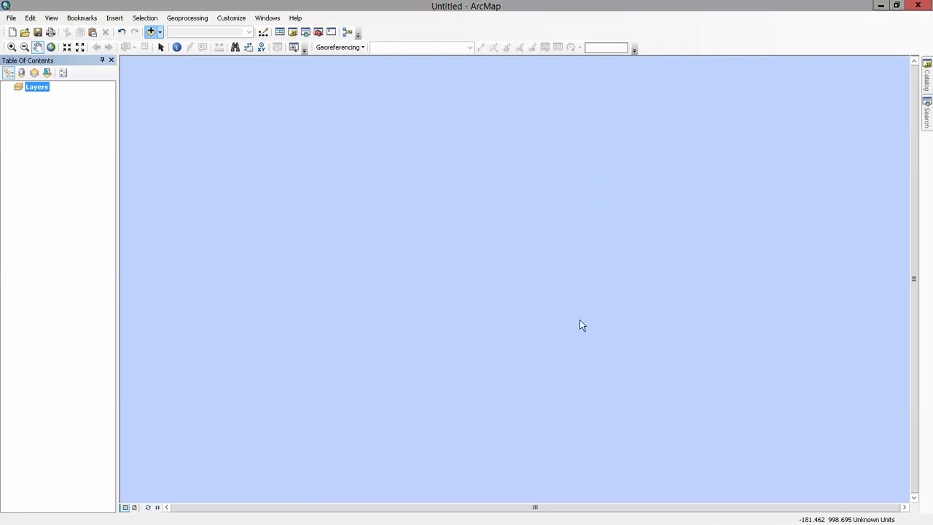
pyautogui.click(460, 250)
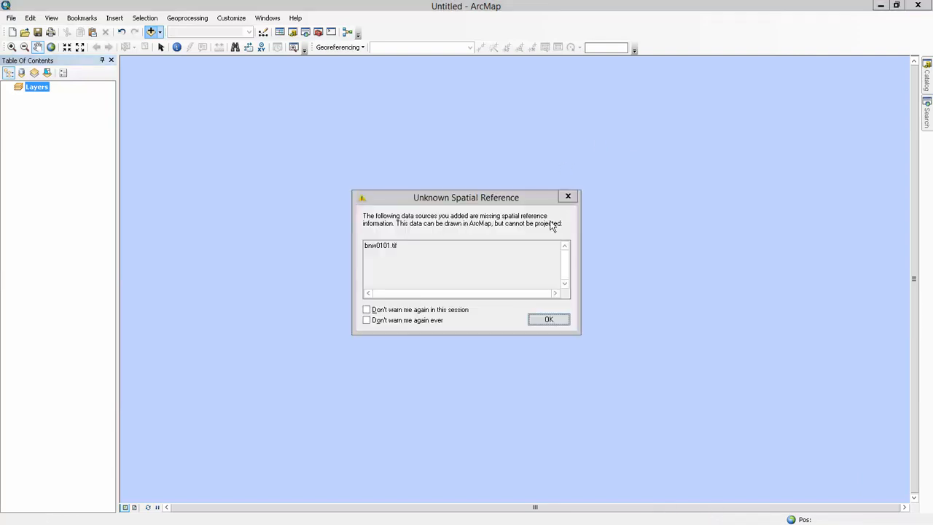
pyautogui.click(549, 320)
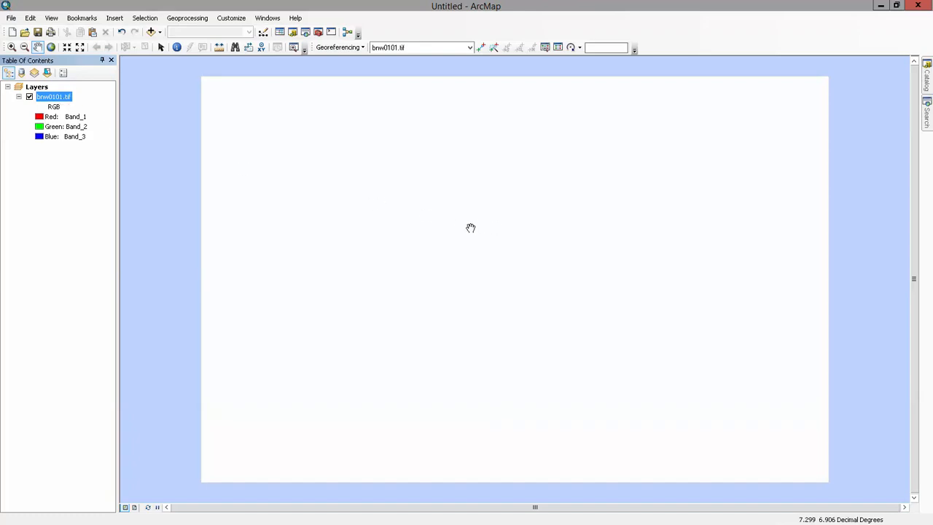
# - Enable the background value display in the bnw0101.tif layer's RGB Composite symbology and set it to 255, 255, 255
pyautogui.scroll(2, 471, 226)
pyautogui.scroll(-1, 467, 228)
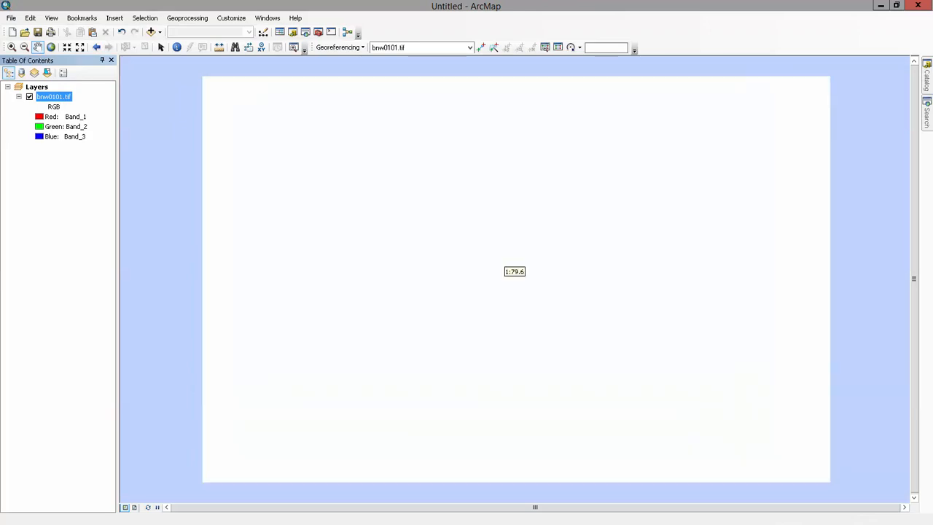
pyautogui.scroll(-1, 466, 229)
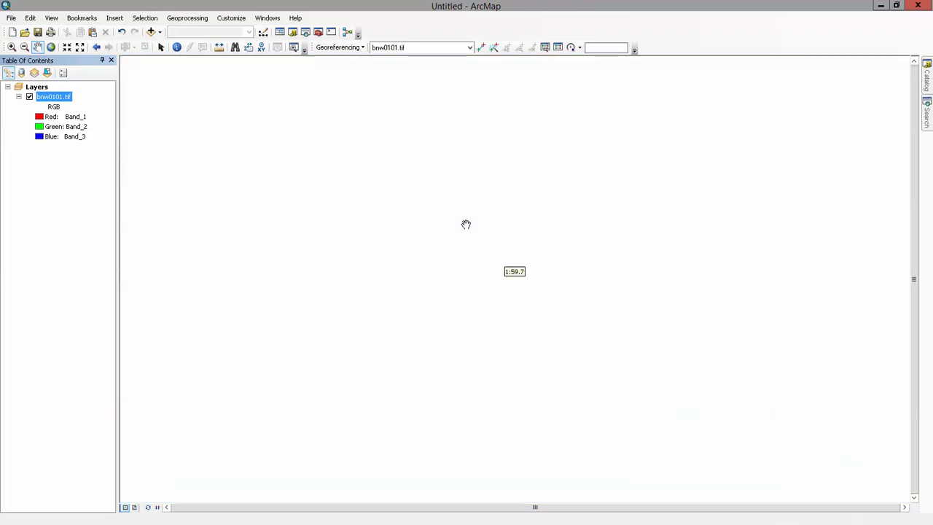
pyautogui.scroll(-1, 466, 221)
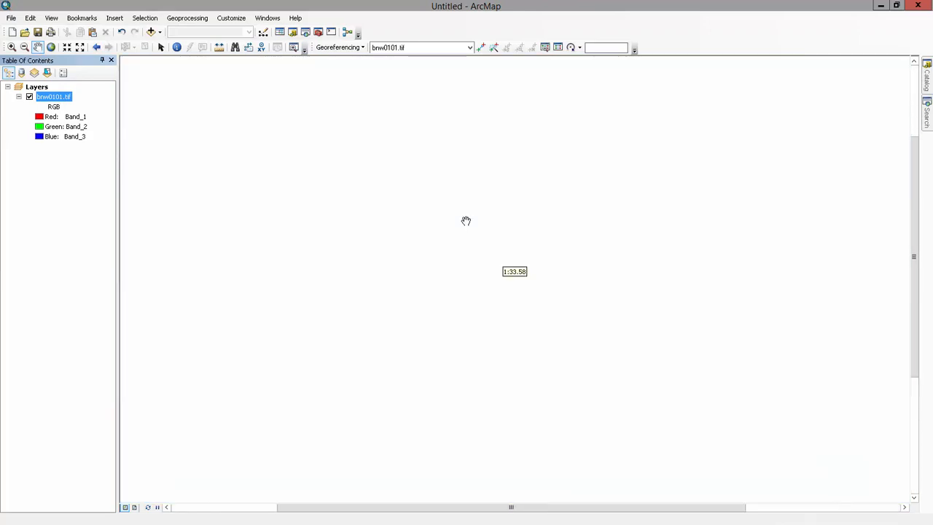
pyautogui.scroll(-1, 467, 221)
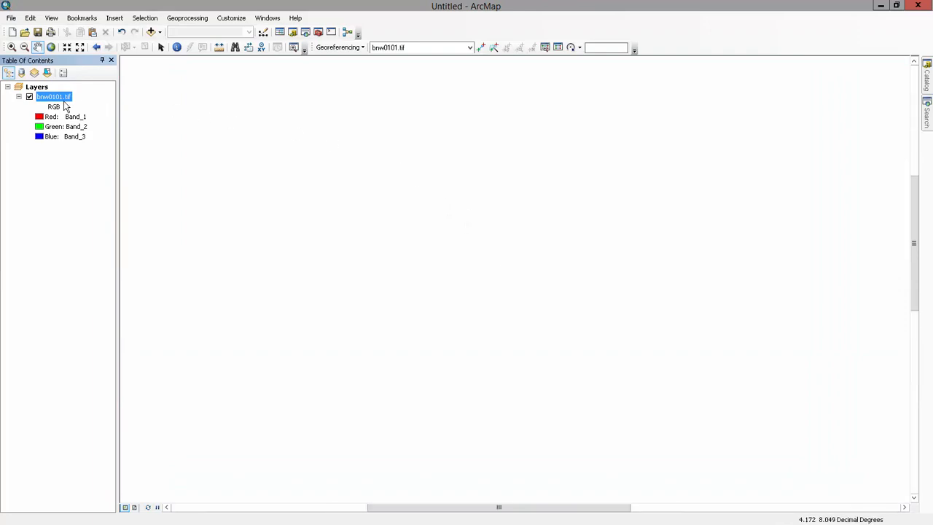
pyautogui.rightClick(66, 105)
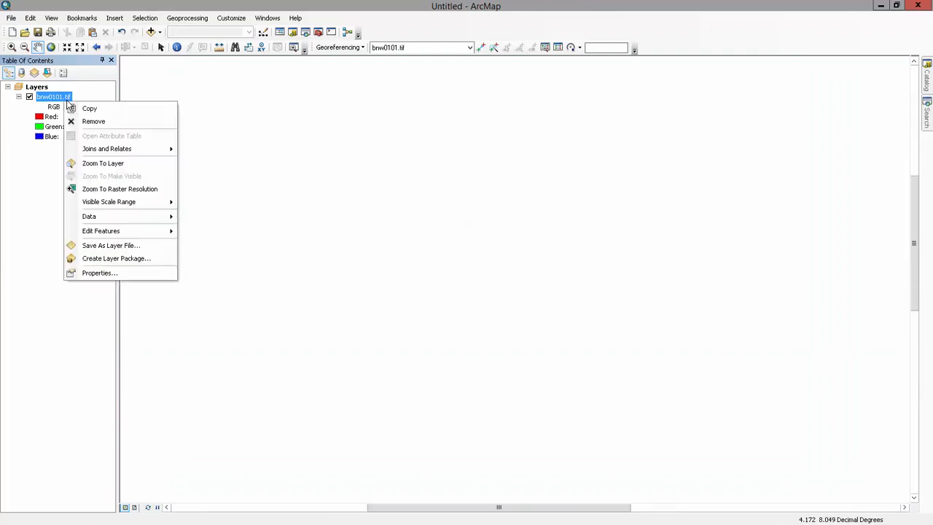
pyautogui.click(108, 273)
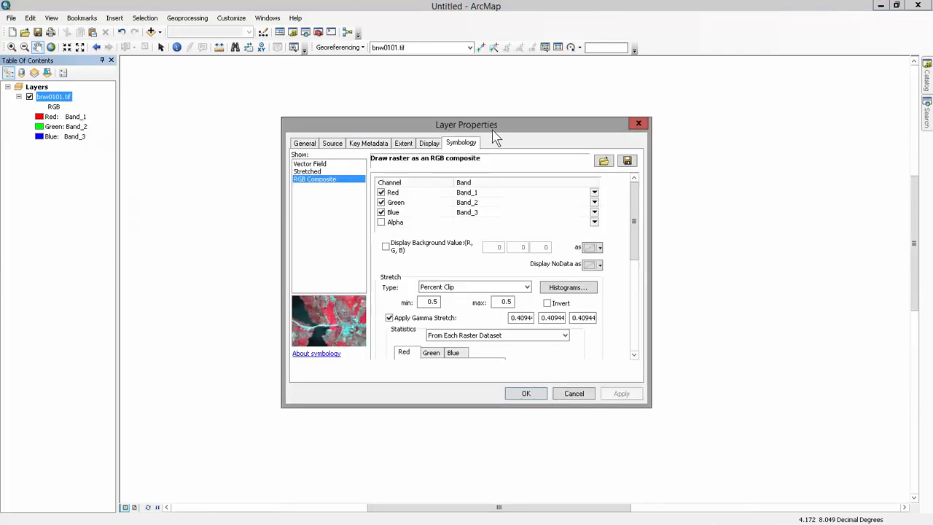
pyautogui.click(386, 248)
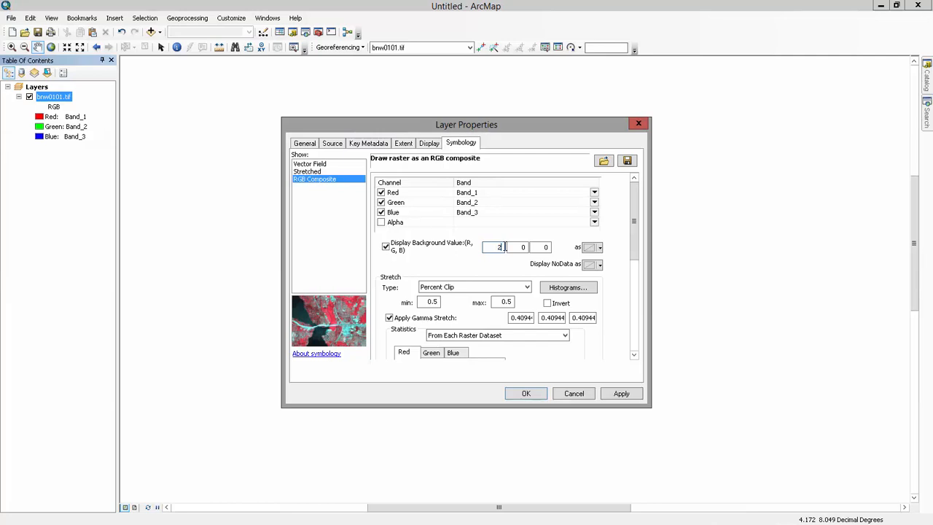
pyautogui.click(504, 247)
pyautogui.write('255')
pyautogui.moveTo(520, 247); pyautogui.dragTo(560, 248)
pyautogui.write('2552555')
# - Display the raster's background value as No Color and apply the symbology
pyautogui.click(599, 248)
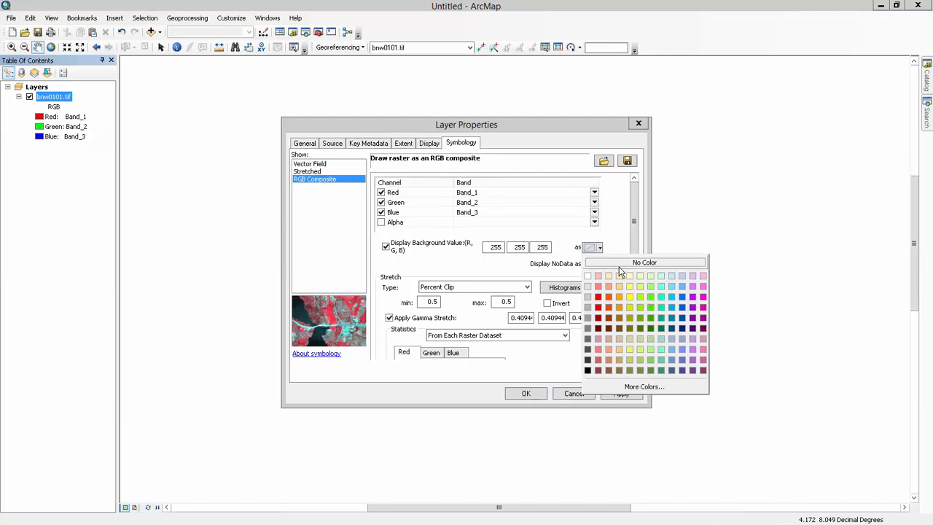
pyautogui.click(619, 266)
pyautogui.click(622, 394)
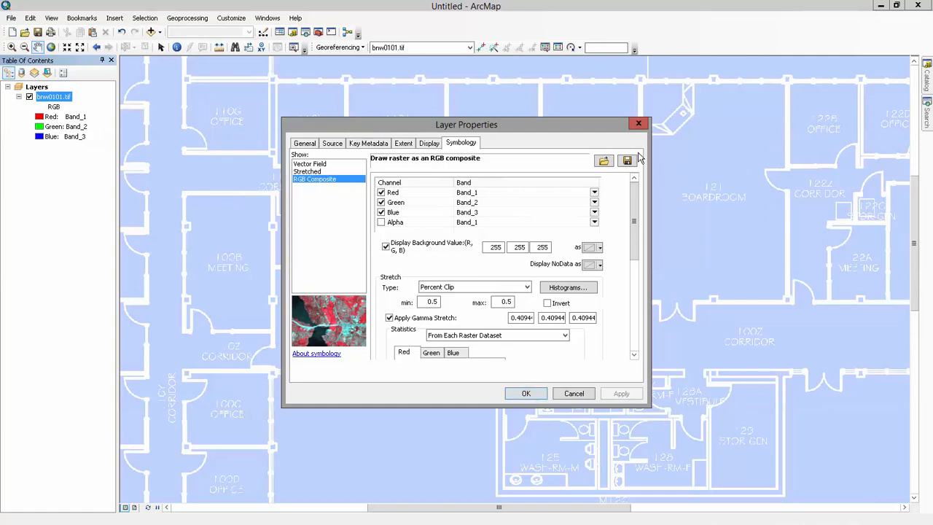
# - Turn off the Green and Blue channels of bnw0101.tif, keeping only Red on Band_1, and accept the layer properties
pyautogui.click(381, 213)
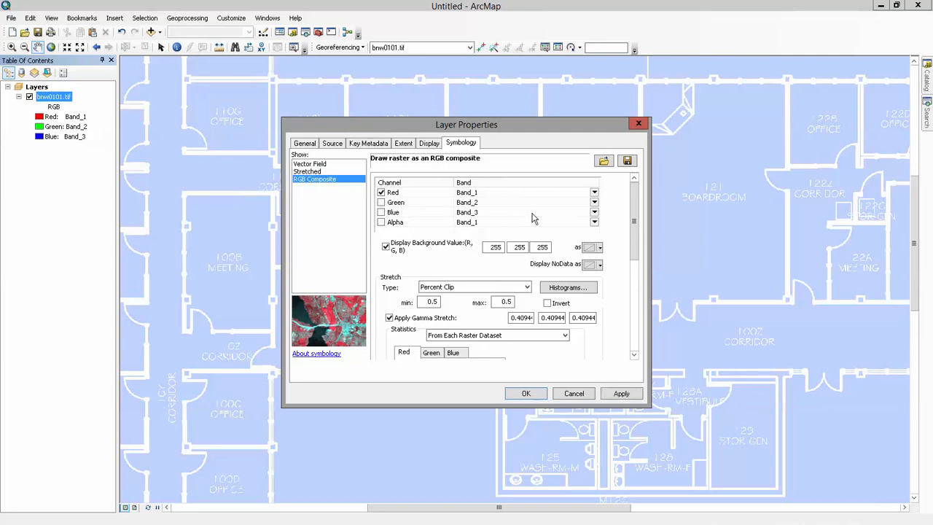
pyautogui.click(624, 394)
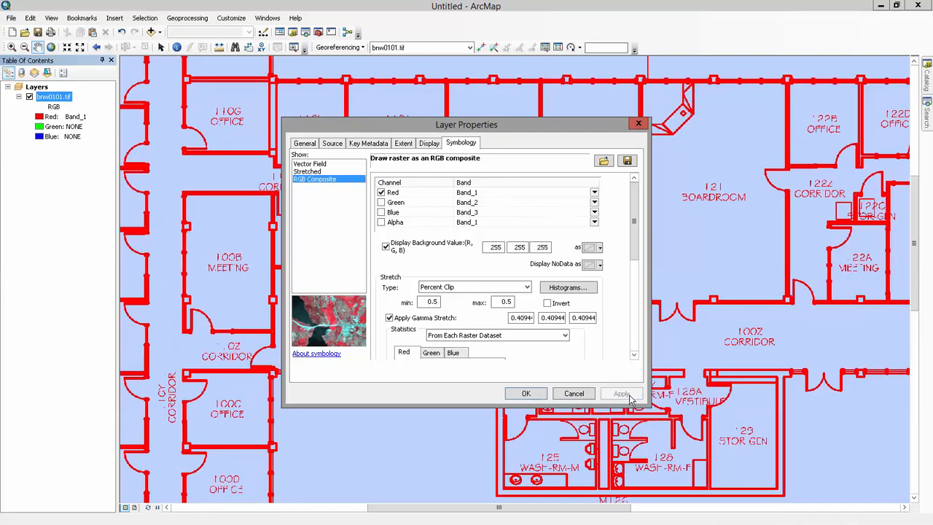
pyautogui.click(526, 393)
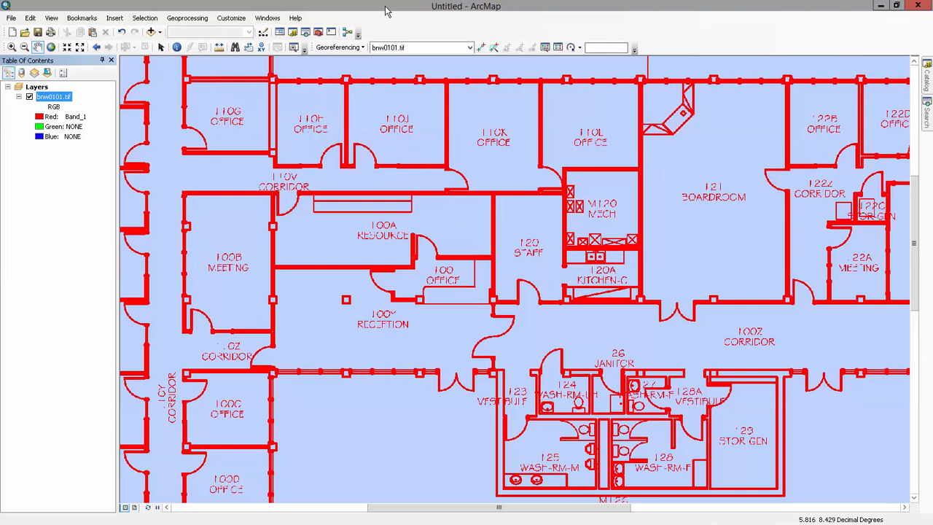
# - Start adding data to the map and browse to the GIS Servers location
pyautogui.click(151, 33)
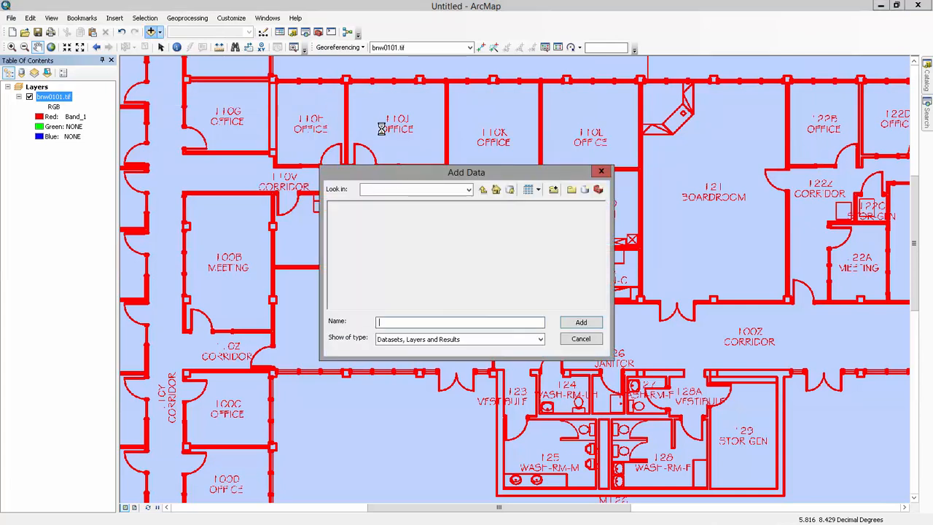
pyautogui.click(483, 191)
pyautogui.click(482, 191)
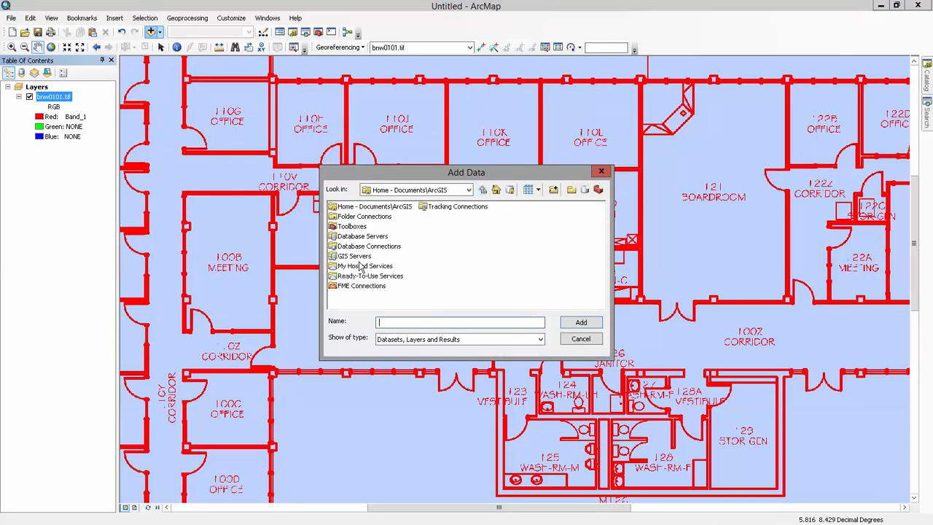
pyautogui.doubleClick(357, 257)
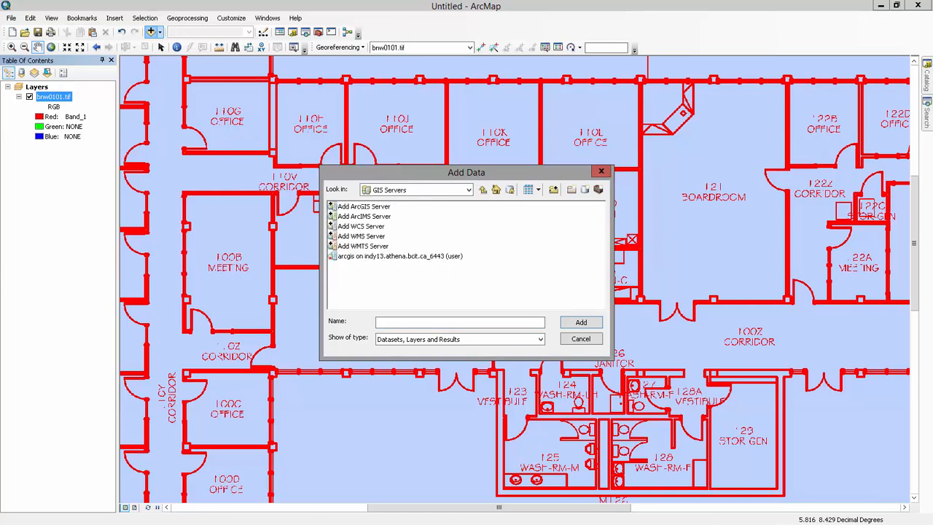
# - Switch to the web browser, copy the ArcGIS server's URL from its open page, and return to ArcMap
pyautogui.hotkey('alt', 'Tab')
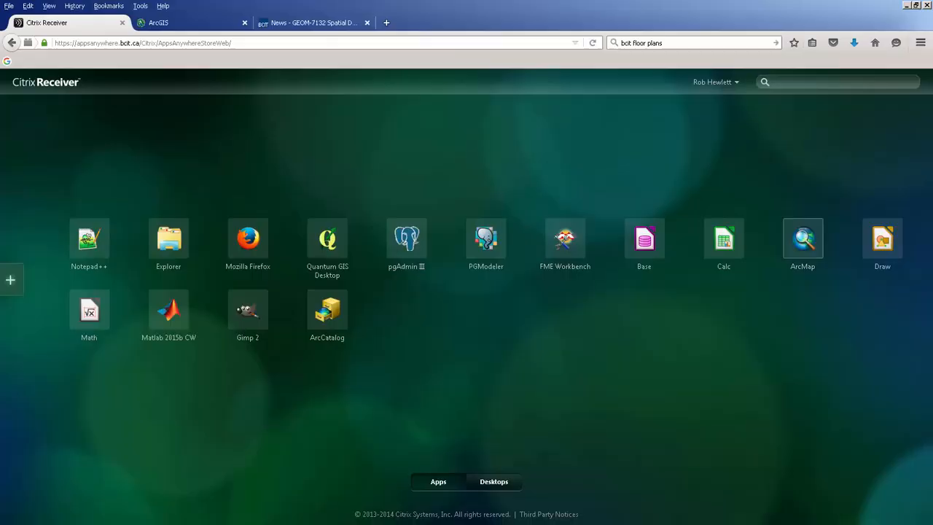
pyautogui.click(204, 26)
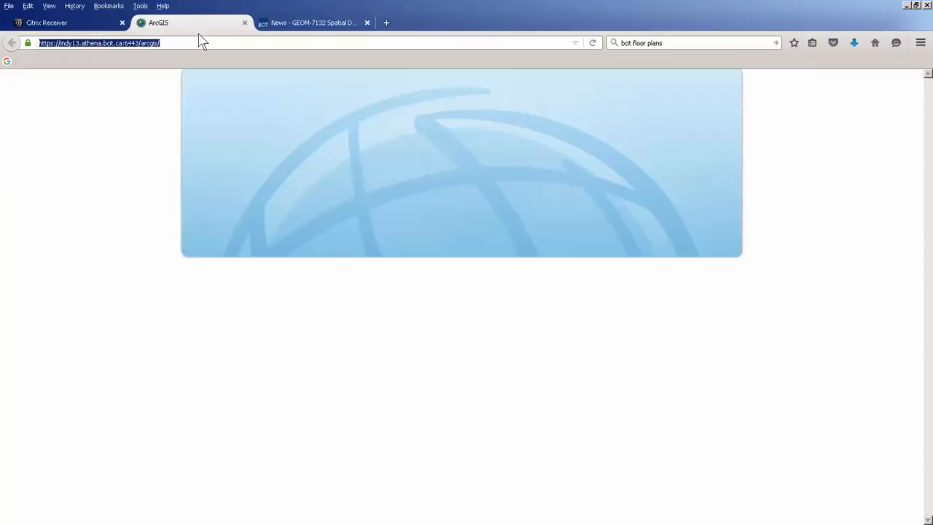
pyautogui.moveTo(191, 42); pyautogui.dragTo(2, 16)
pyautogui.hotkey('ctrl', 'c')
pyautogui.hotkey('alt', 'Tab')
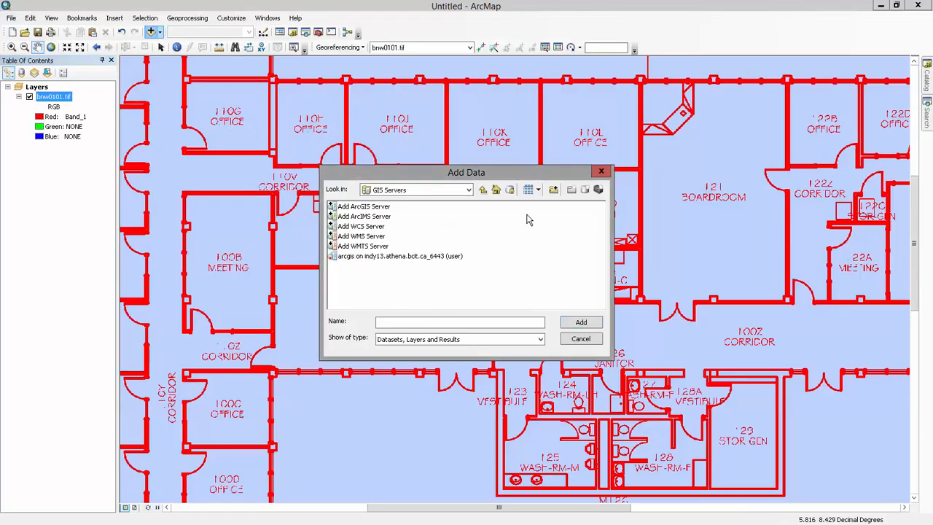
pyautogui.doubleClick(358, 207)
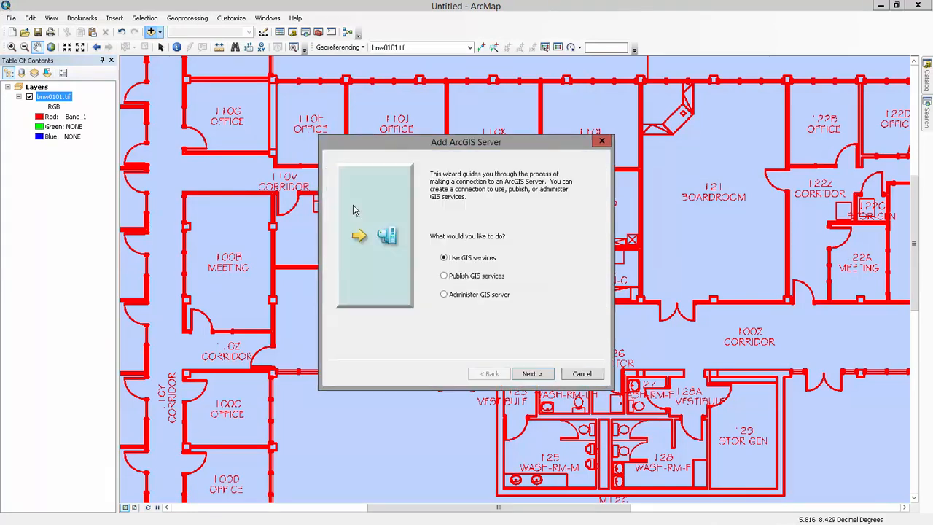
pyautogui.click(532, 373)
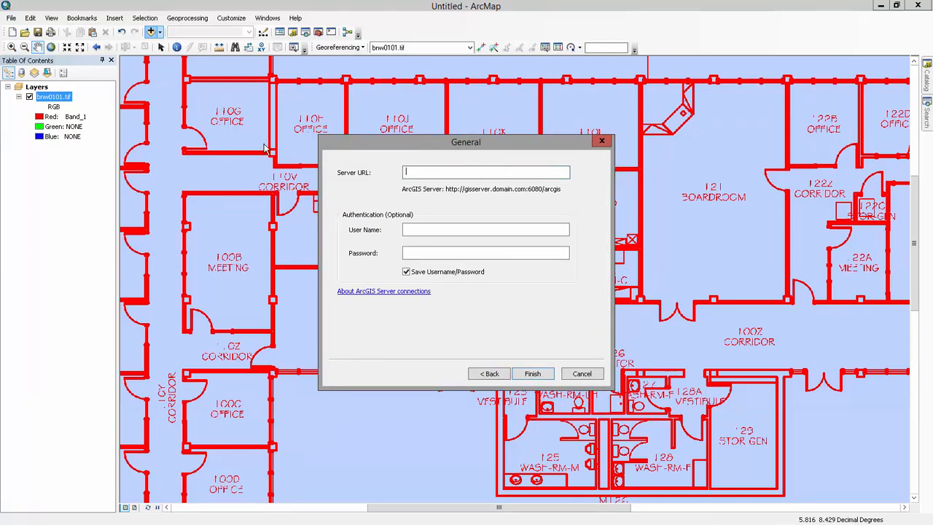
pyautogui.hotkey('ctrl', 'v')
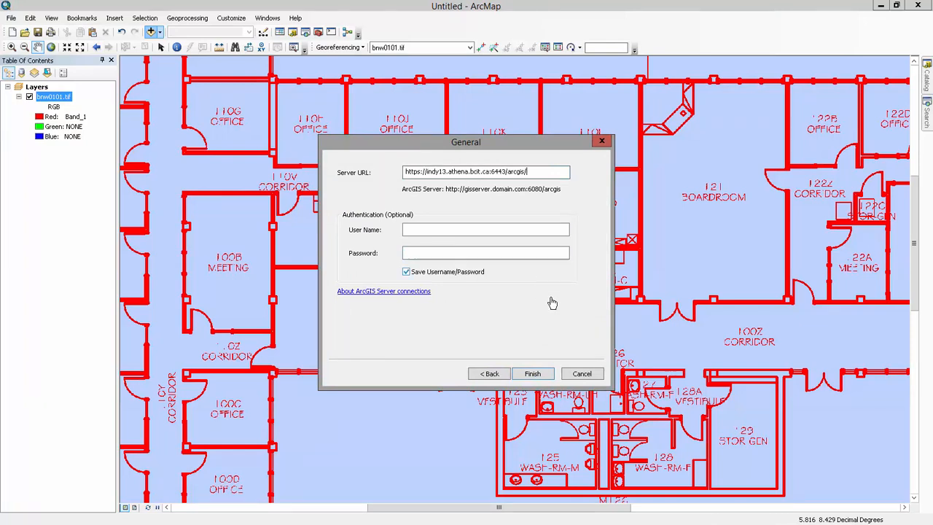
pyautogui.click(532, 373)
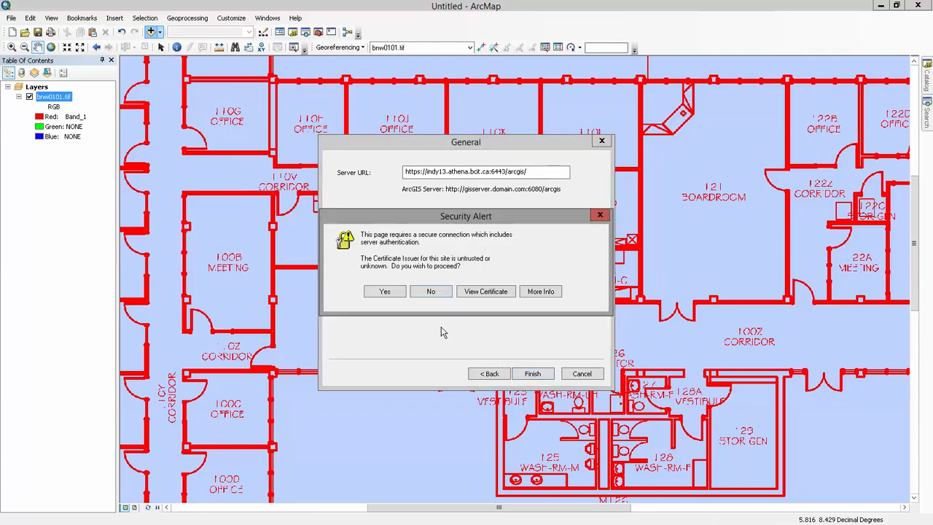
pyautogui.click(382, 291)
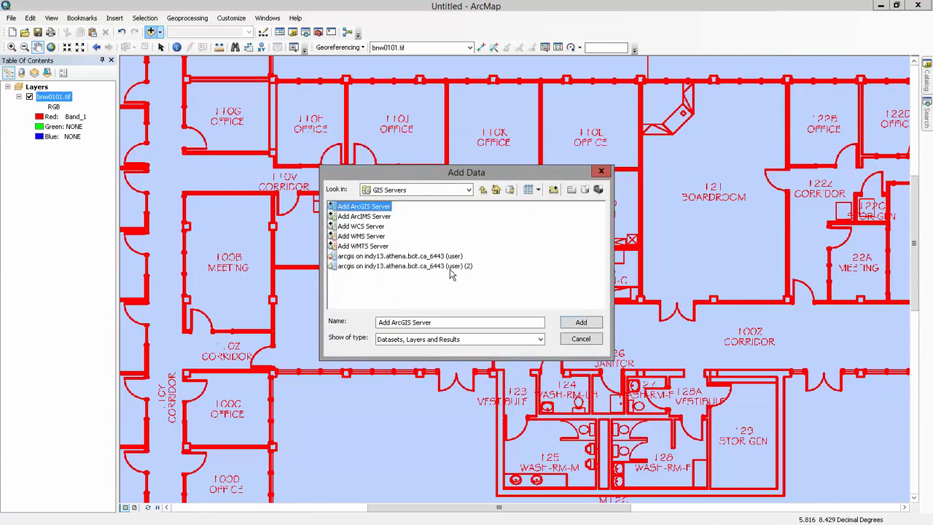
# - Add the bcit_ortho_2014 service from the new server connection's bcit folder to the map
pyautogui.click(432, 267)
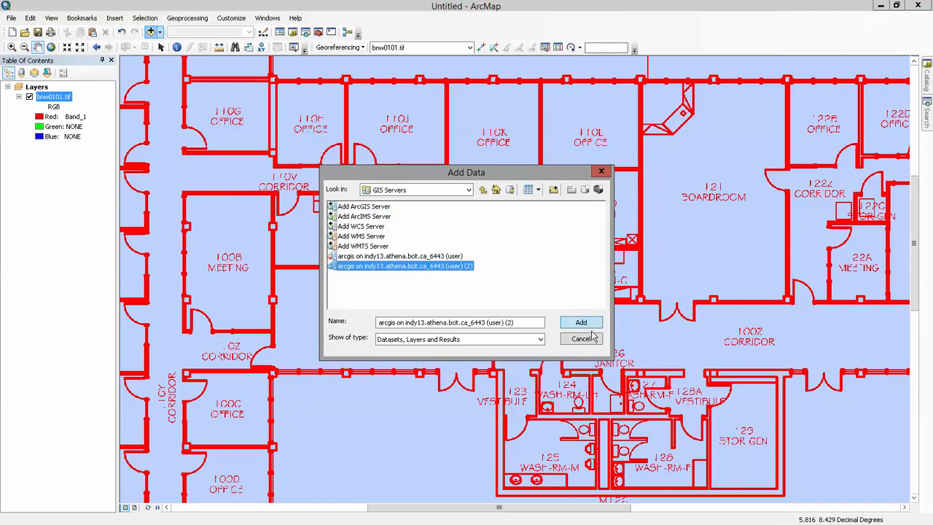
pyautogui.click(583, 324)
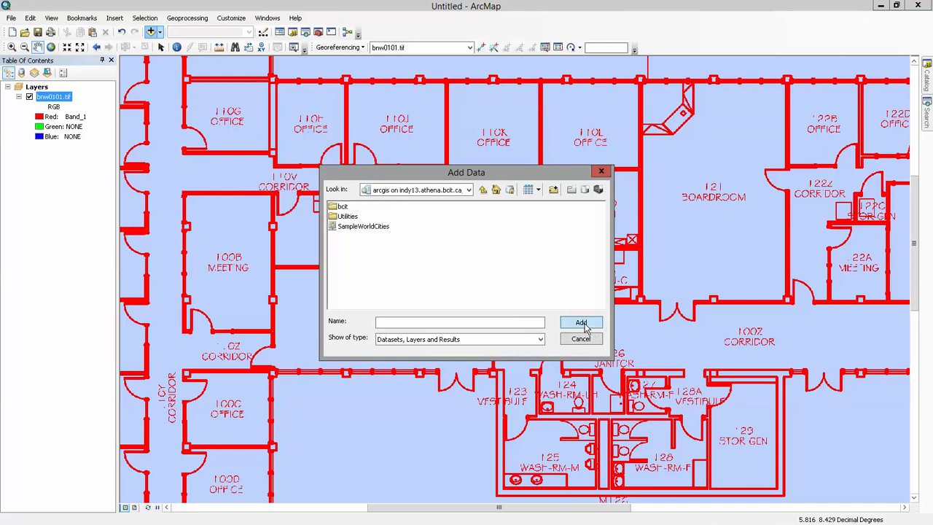
pyautogui.doubleClick(343, 208)
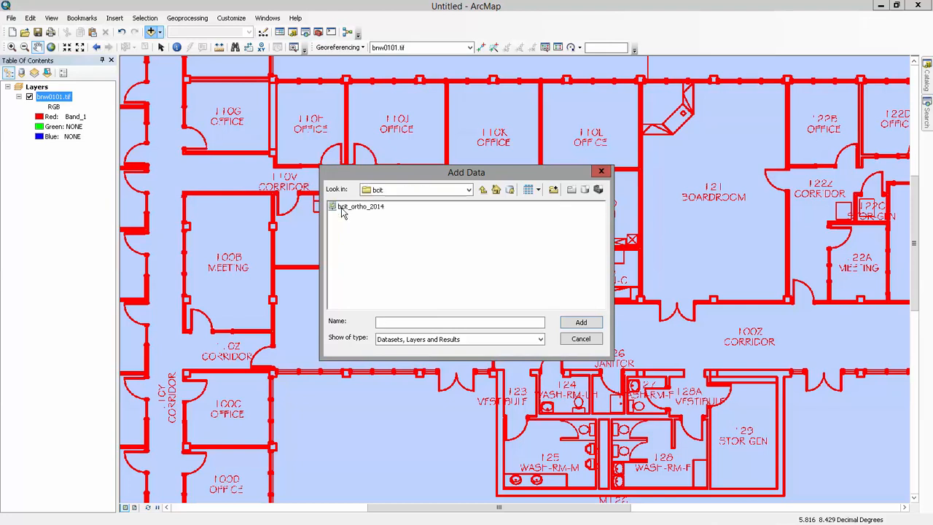
pyautogui.click(350, 207)
pyautogui.click(581, 323)
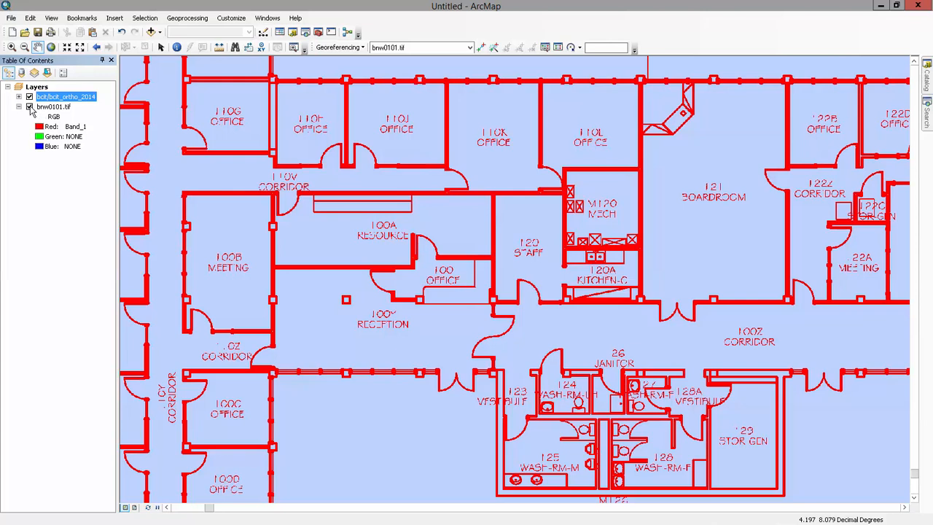
# - Hide bnw0101.tif and center the map on the courtyard building beside the main road in the bcit_ortho_2014 imagery
pyautogui.click(29, 107)
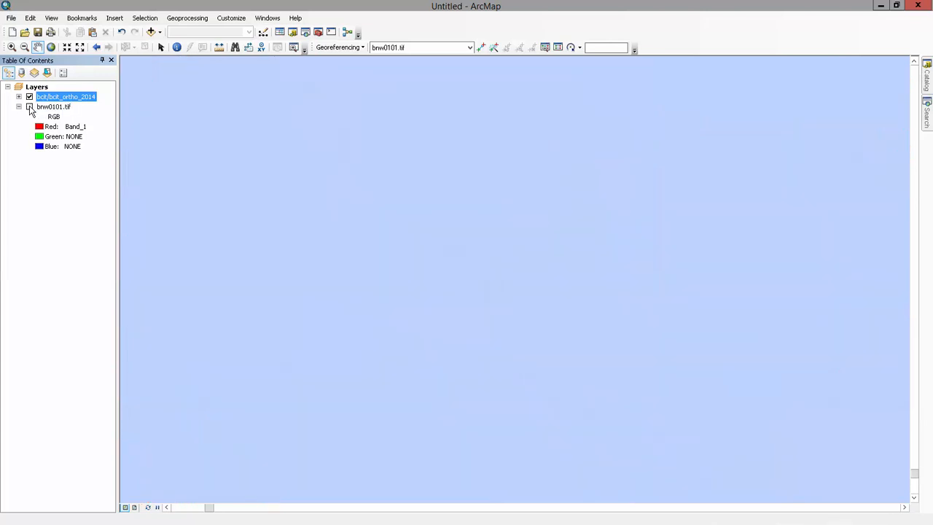
pyautogui.rightClick(70, 101)
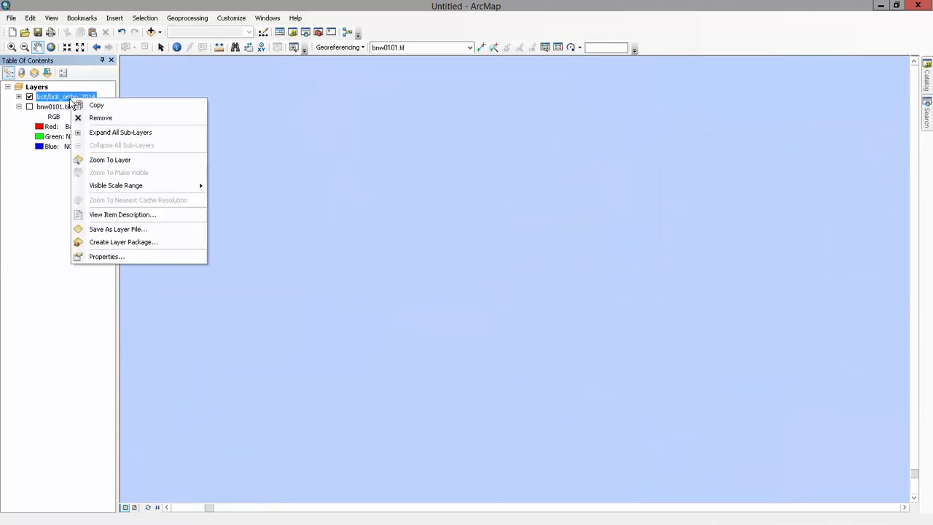
pyautogui.click(107, 160)
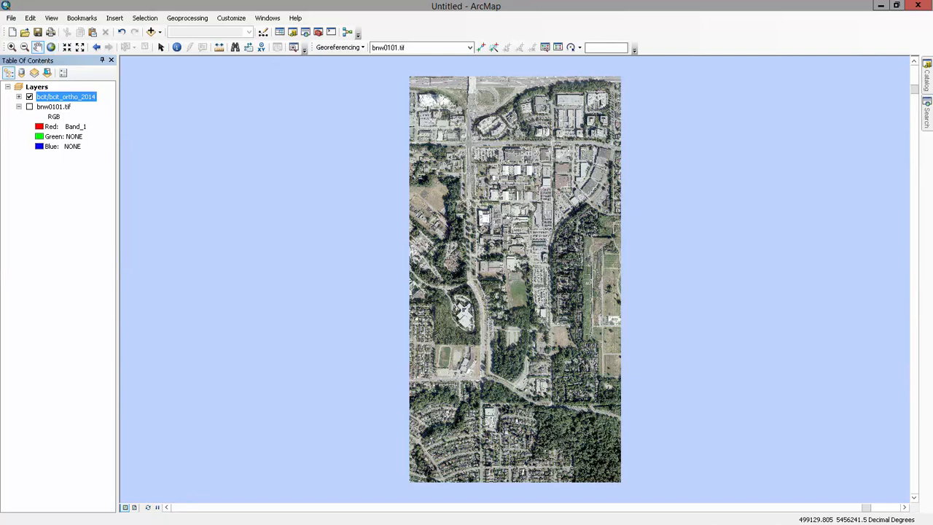
pyautogui.click(11, 47)
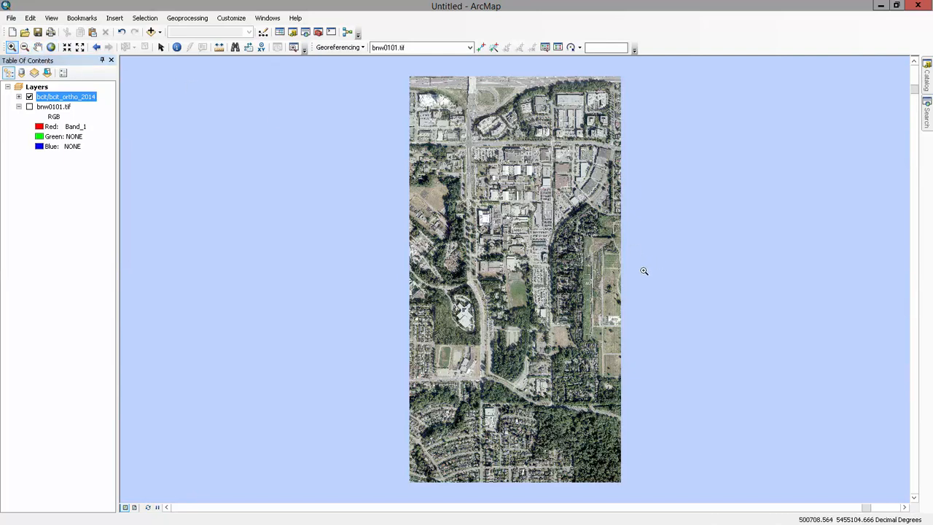
pyautogui.click(495, 205)
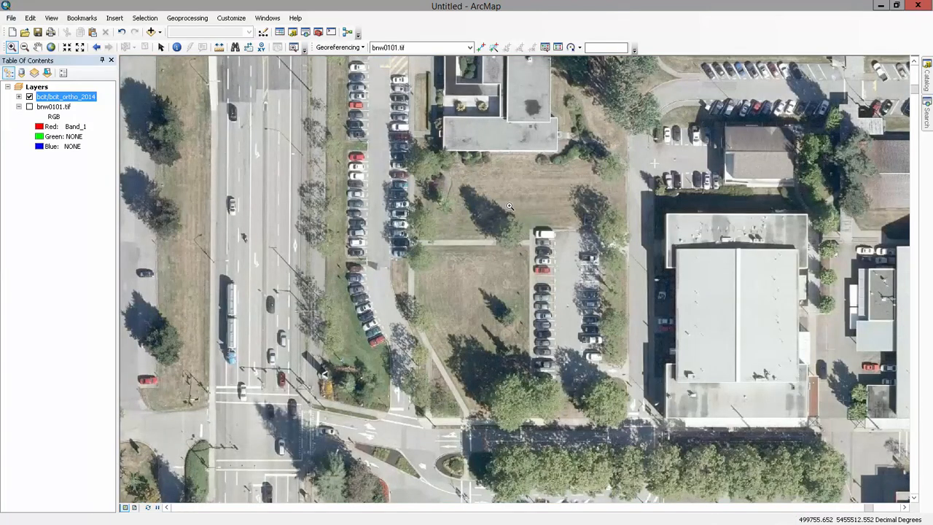
pyautogui.click(38, 47)
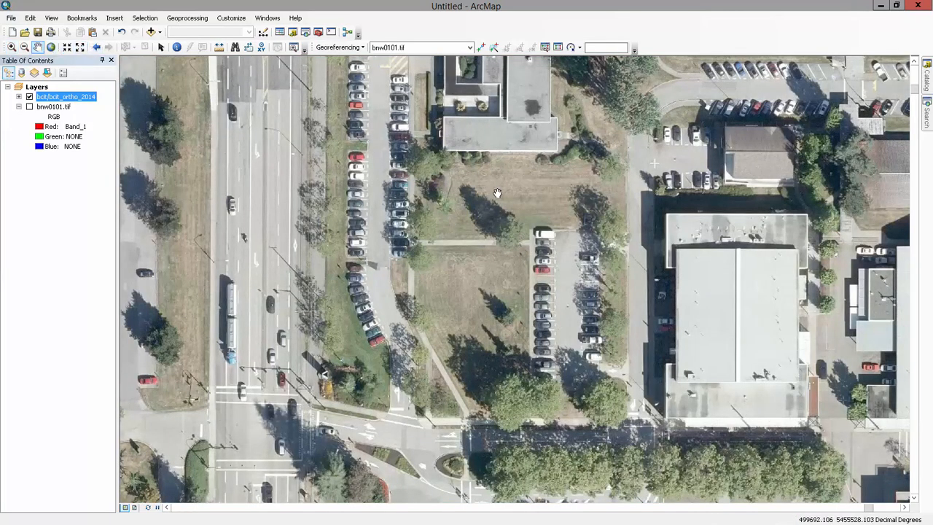
pyautogui.moveTo(486, 172); pyautogui.dragTo(437, 396)
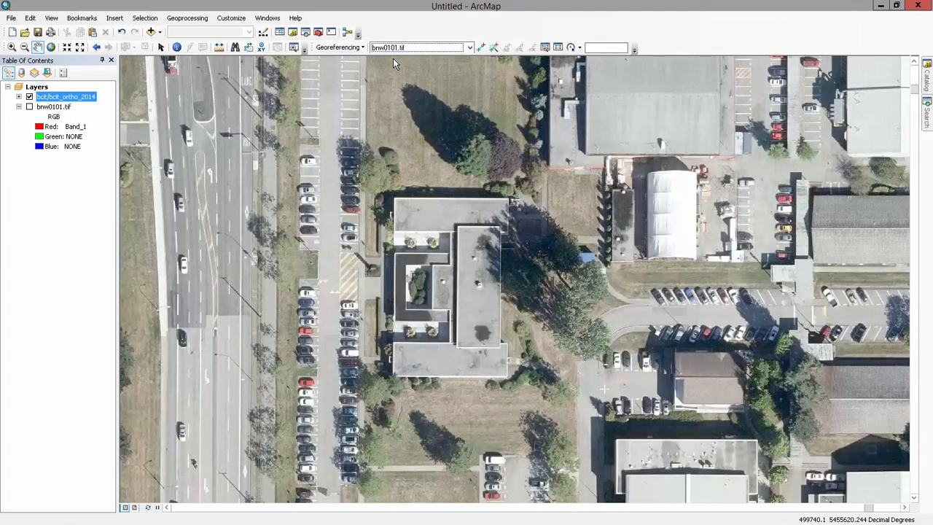
# - Fit bnw0101.tif to the current display and show it above the bcit_ortho_2014 layer
pyautogui.click(334, 49)
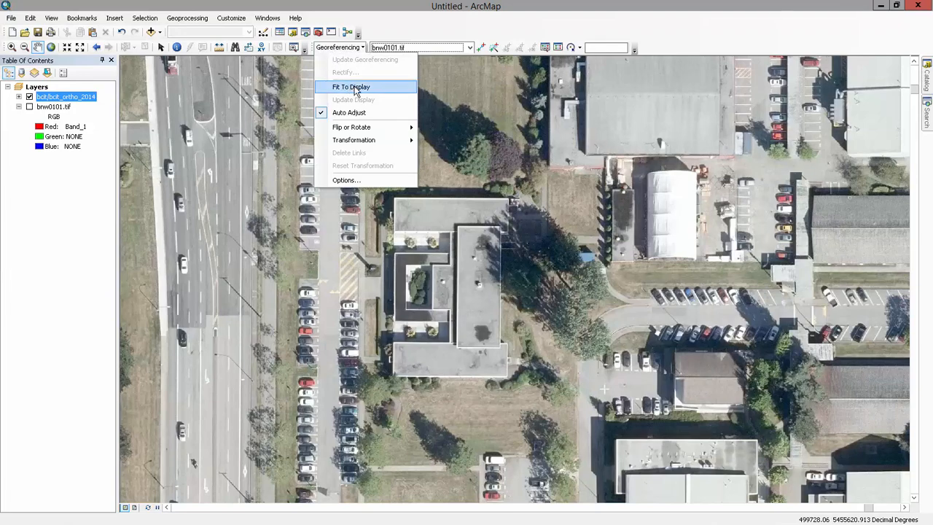
pyautogui.moveTo(347, 130)
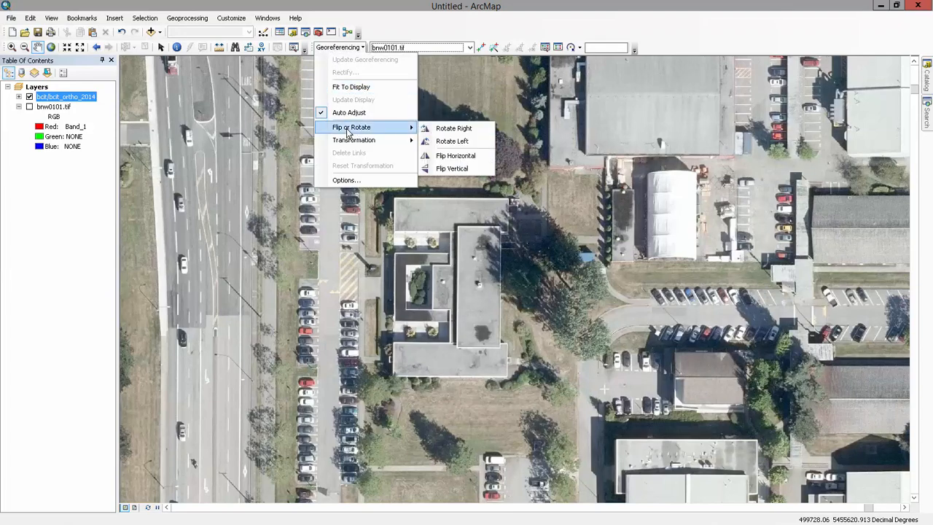
pyautogui.click(352, 88)
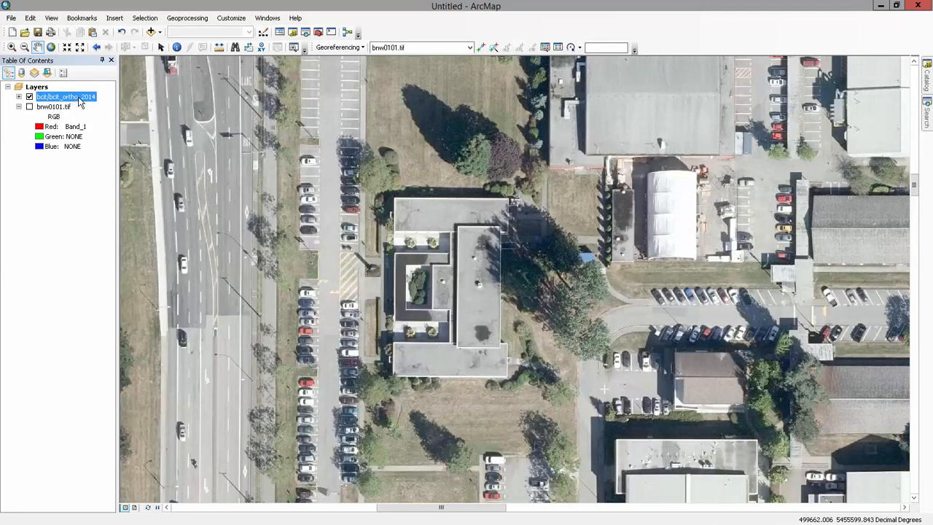
pyautogui.moveTo(79, 106); pyautogui.dragTo(76, 165)
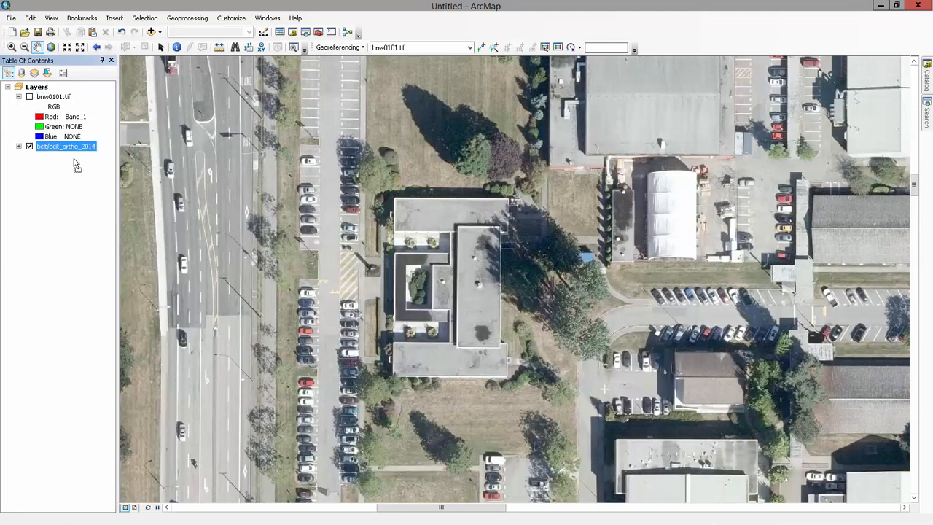
pyautogui.click(29, 97)
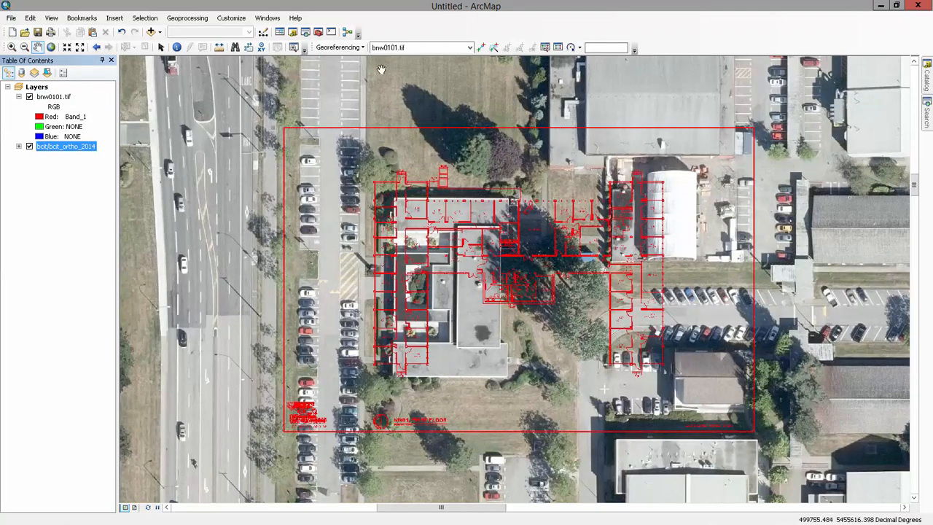
# - Rotate the bnw0101.tif floor plan to the right with the georeferencing tools
pyautogui.click(339, 48)
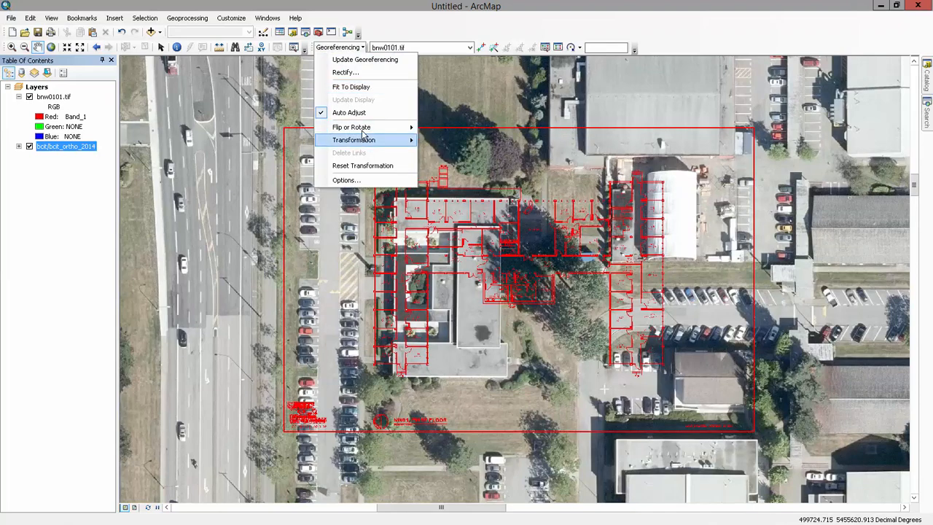
pyautogui.moveTo(373, 135)
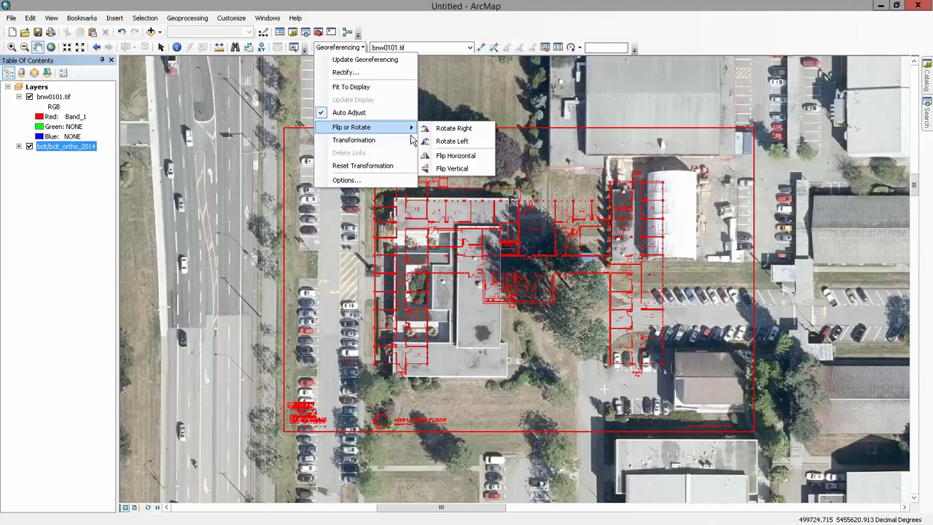
pyautogui.click(459, 130)
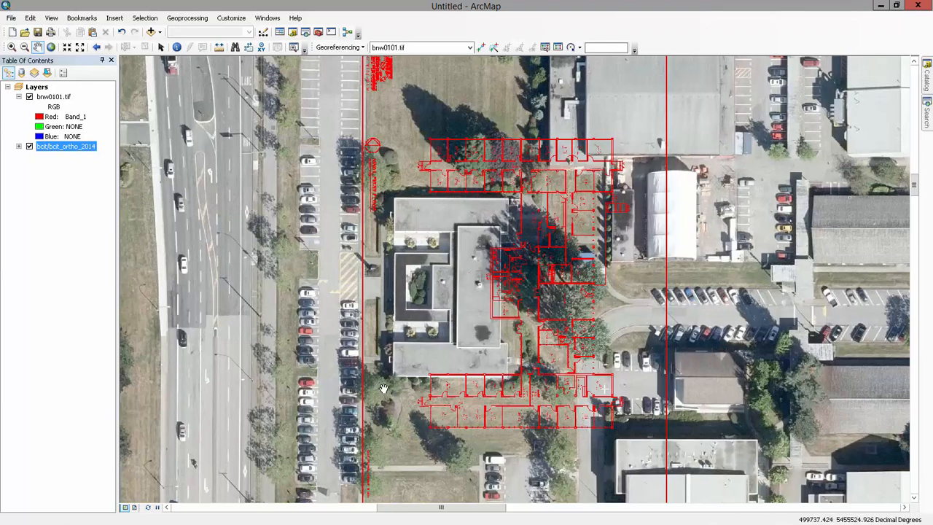
# - Add a first control point linking the floor plan's outer northeast corner to the northeast roof corner of the courtyard building in the imagery
pyautogui.click(482, 48)
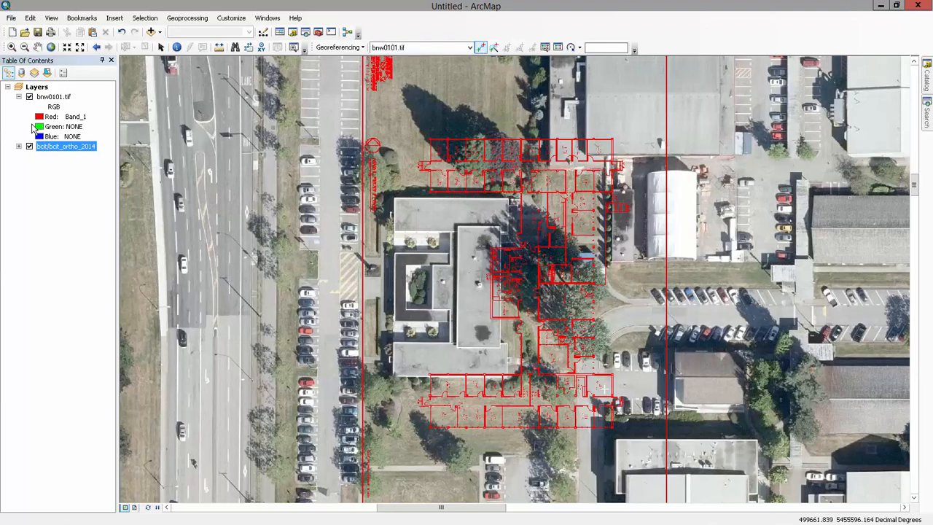
pyautogui.click(29, 147)
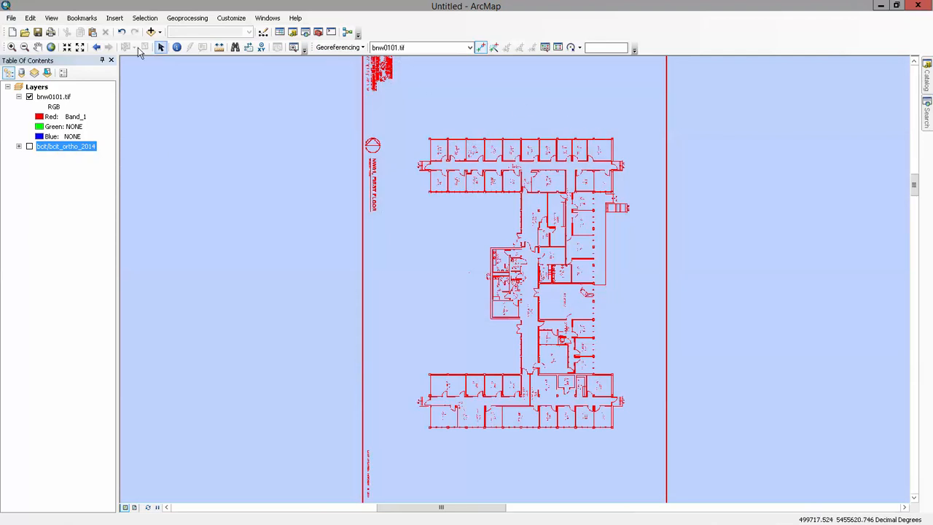
pyautogui.click(11, 46)
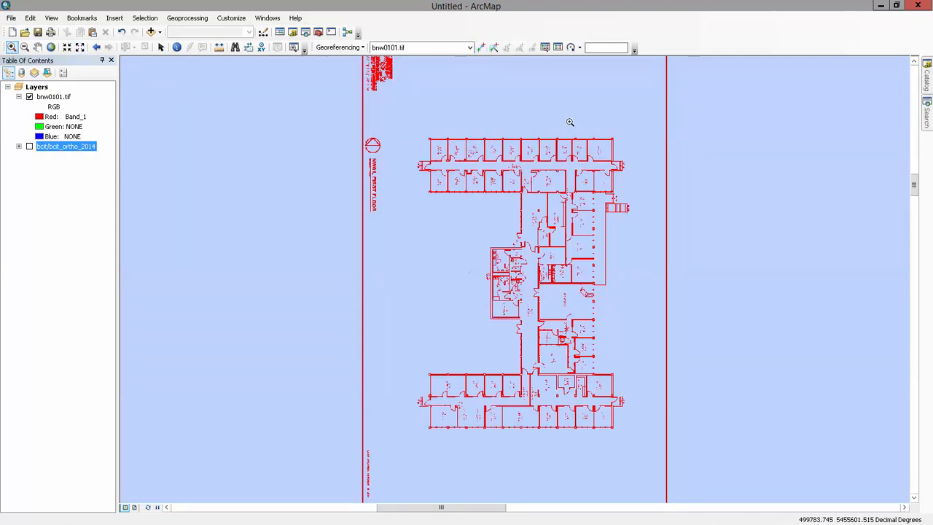
pyautogui.moveTo(554, 111); pyautogui.dragTo(676, 225)
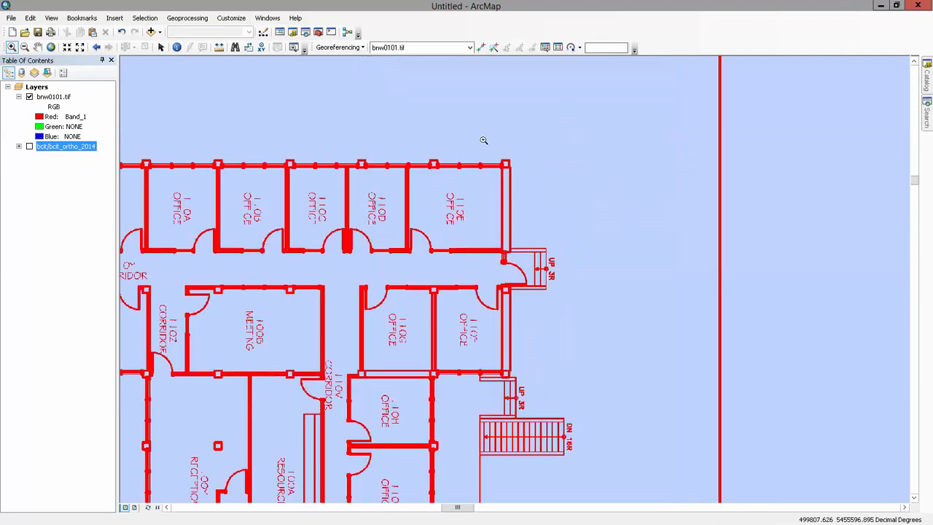
pyautogui.click(29, 148)
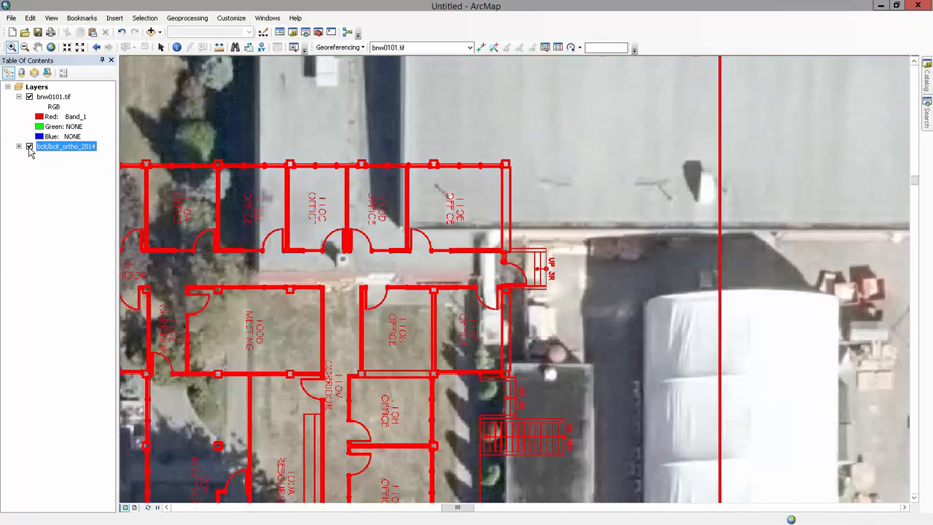
pyautogui.click(37, 47)
pyautogui.moveTo(418, 444); pyautogui.dragTo(723, 349)
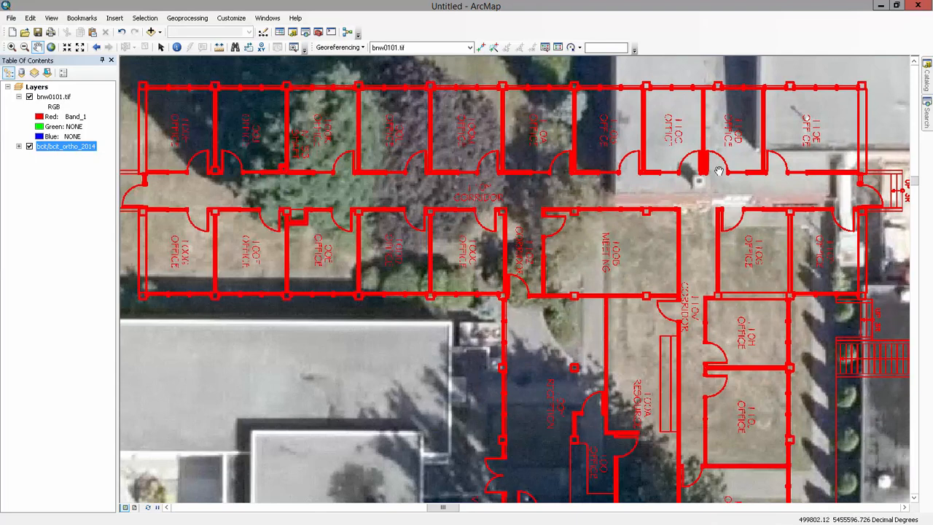
pyautogui.click(481, 48)
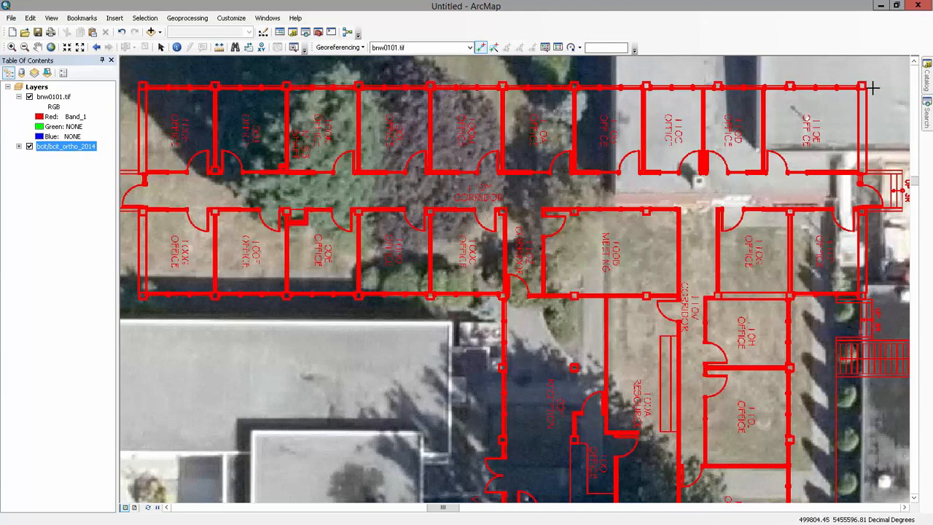
pyautogui.click(863, 84)
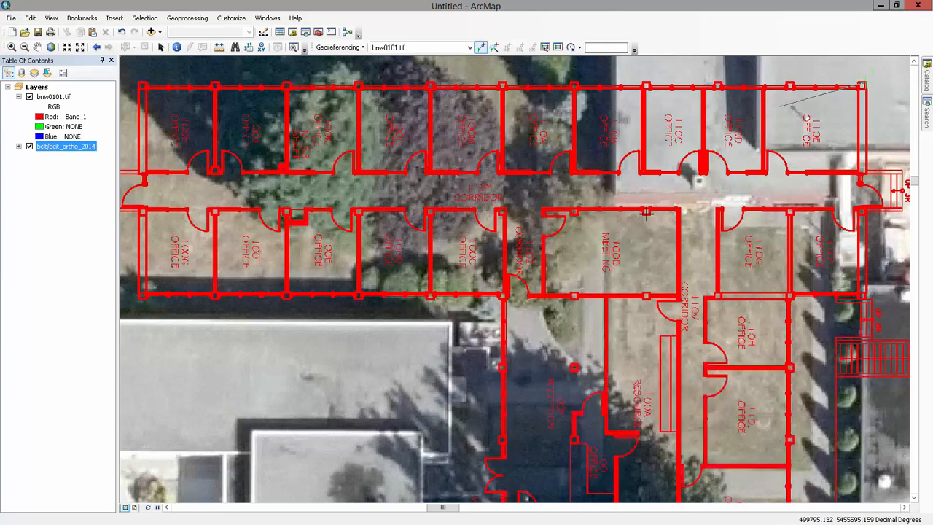
pyautogui.click(450, 321)
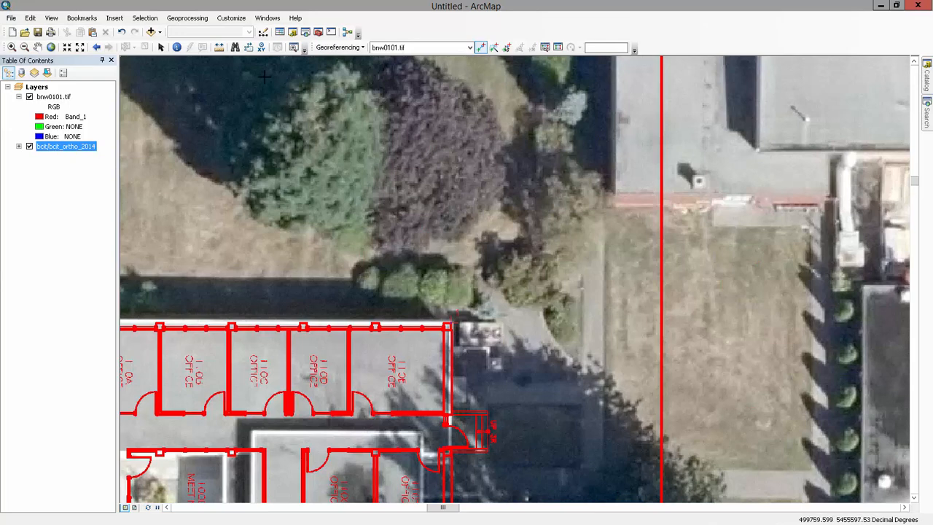
# - Add a second control point linking the floor plan's outer northwest corner to the northwest roof corner of the building in the imagery
pyautogui.scroll(1, 264, 167)
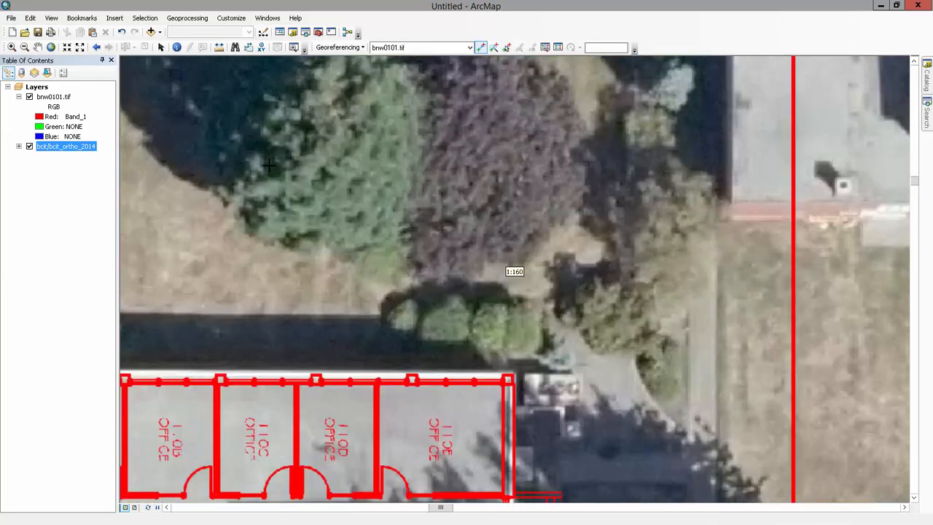
pyautogui.scroll(2, 275, 166)
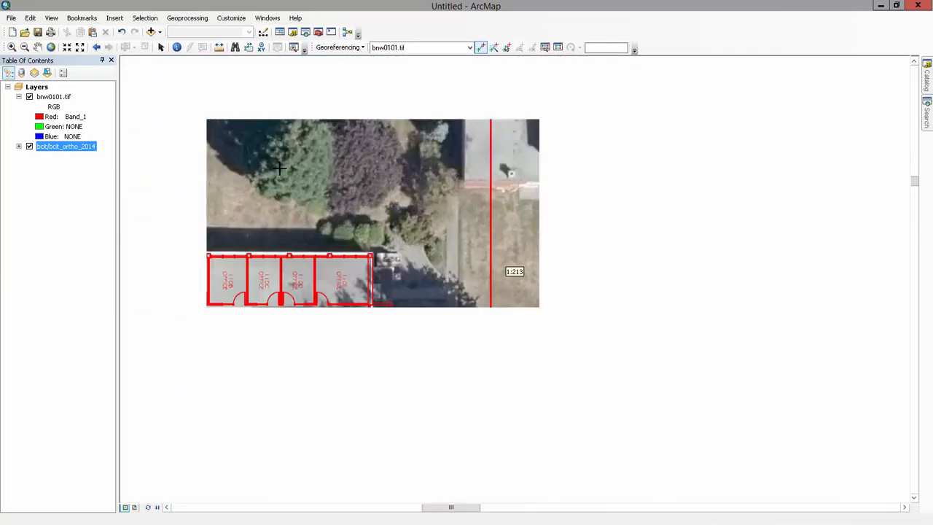
pyautogui.scroll(1, 279, 168)
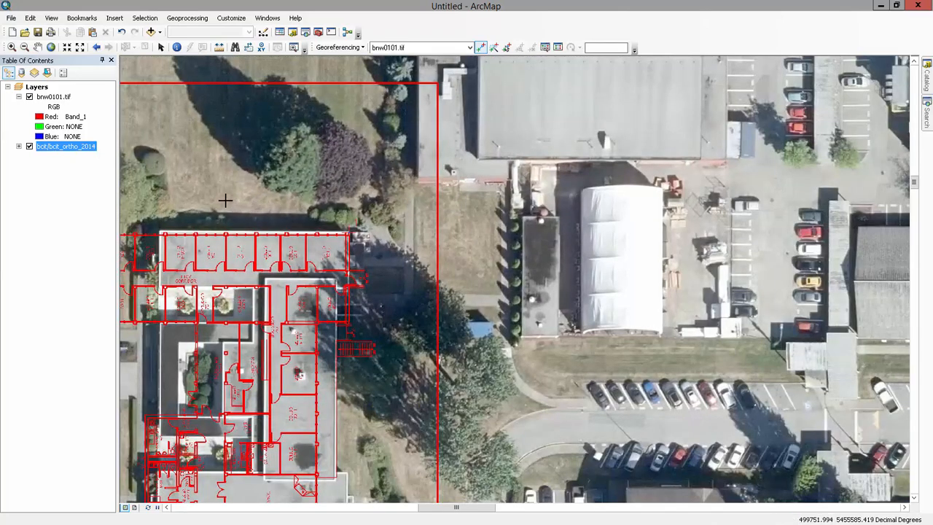
pyautogui.click(37, 47)
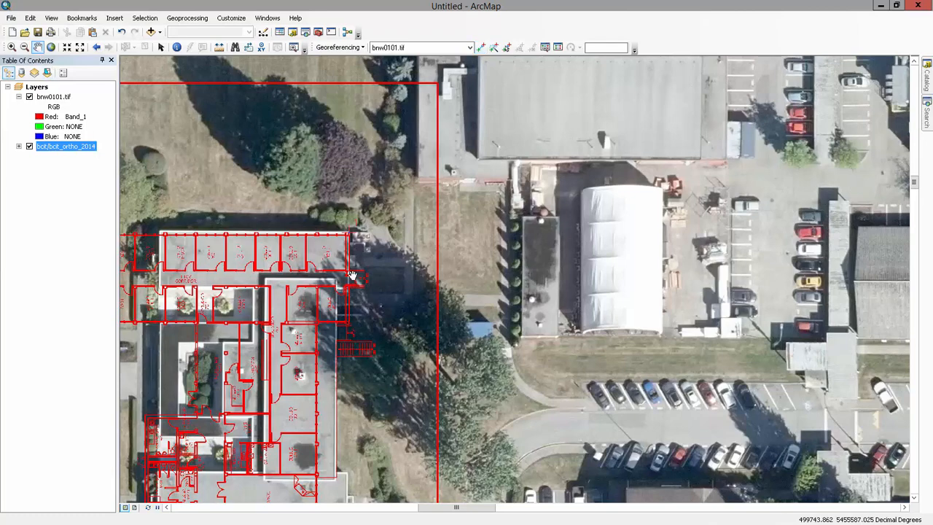
pyautogui.moveTo(407, 331); pyautogui.dragTo(859, 342)
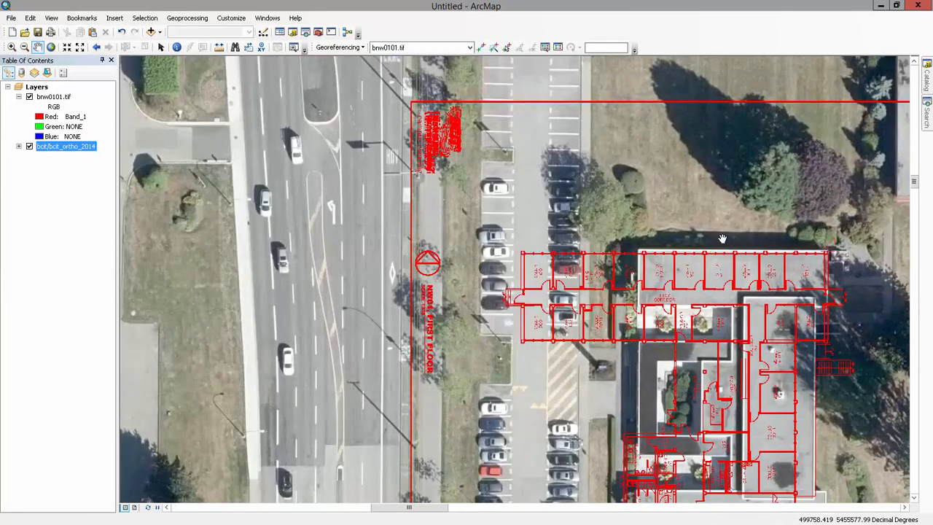
pyautogui.click(12, 46)
pyautogui.moveTo(491, 209); pyautogui.dragTo(786, 389)
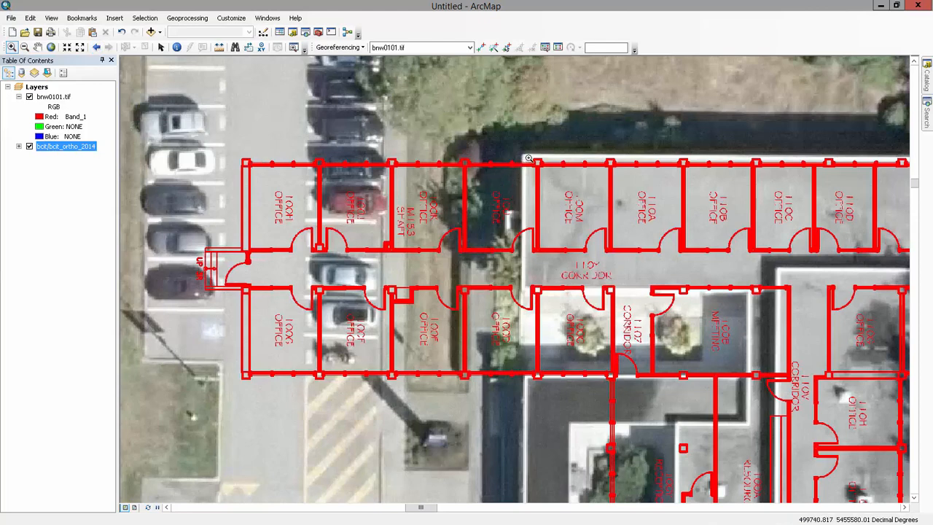
pyautogui.click(481, 47)
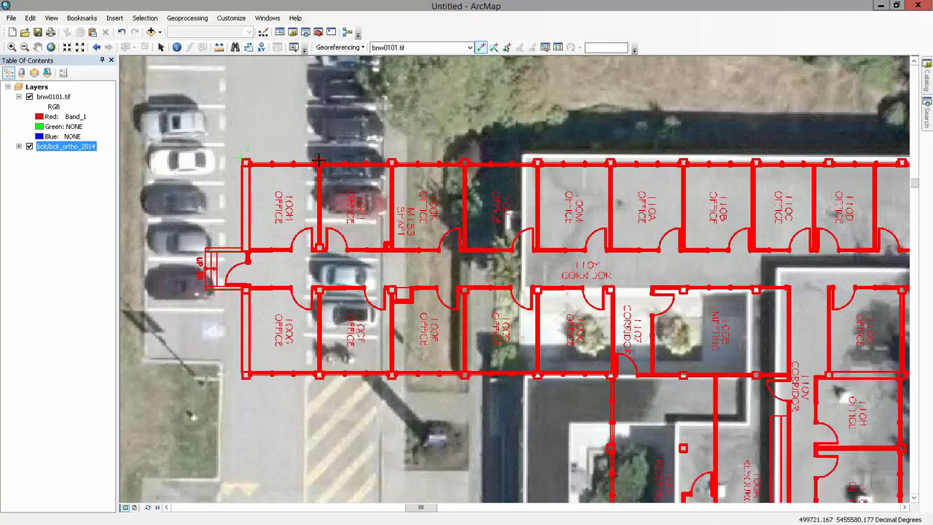
pyautogui.click(241, 158)
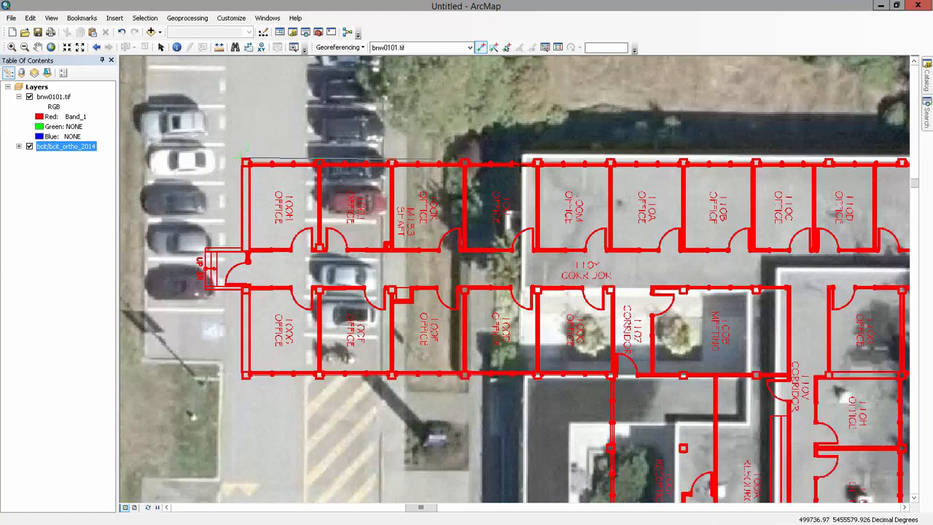
pyautogui.click(523, 152)
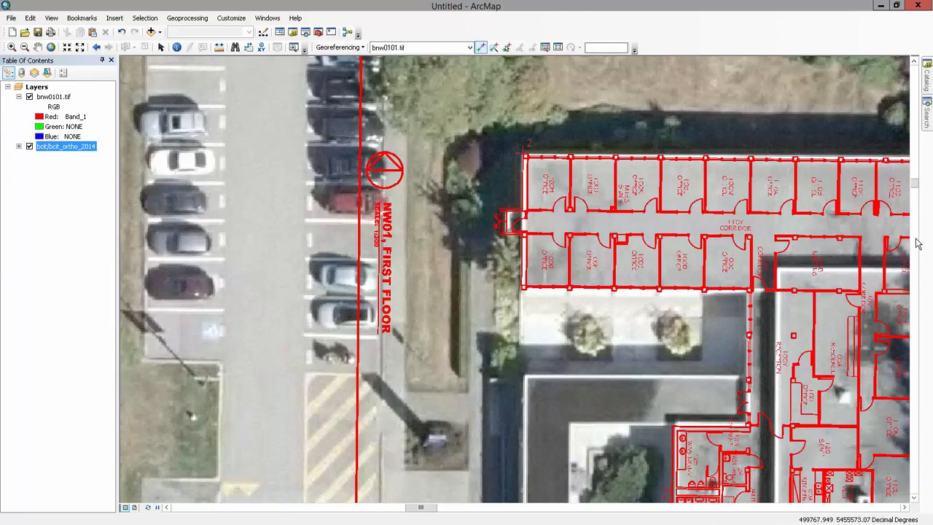
# - Add a third control point linking the northwest corner of the plan's south wing, at office 145, to the matching roof corner
pyautogui.click(914, 498)
pyautogui.click(915, 502)
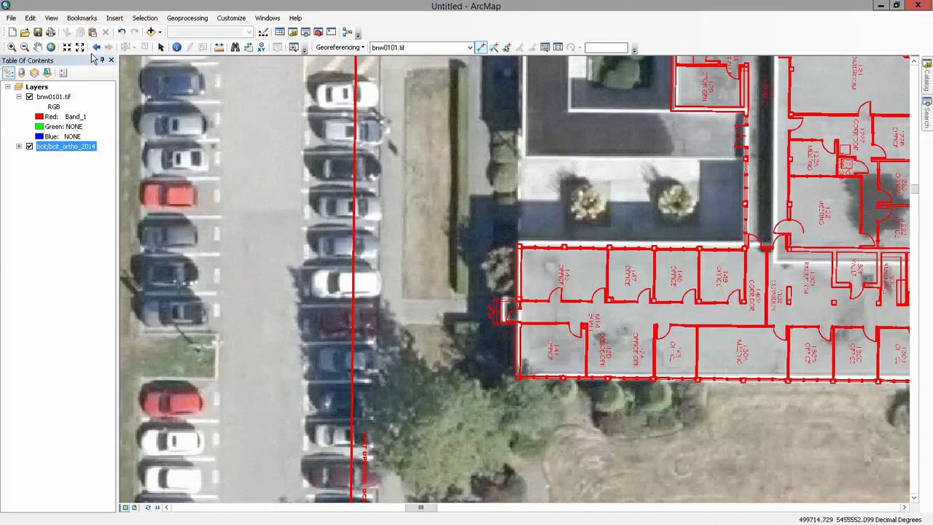
pyautogui.click(13, 49)
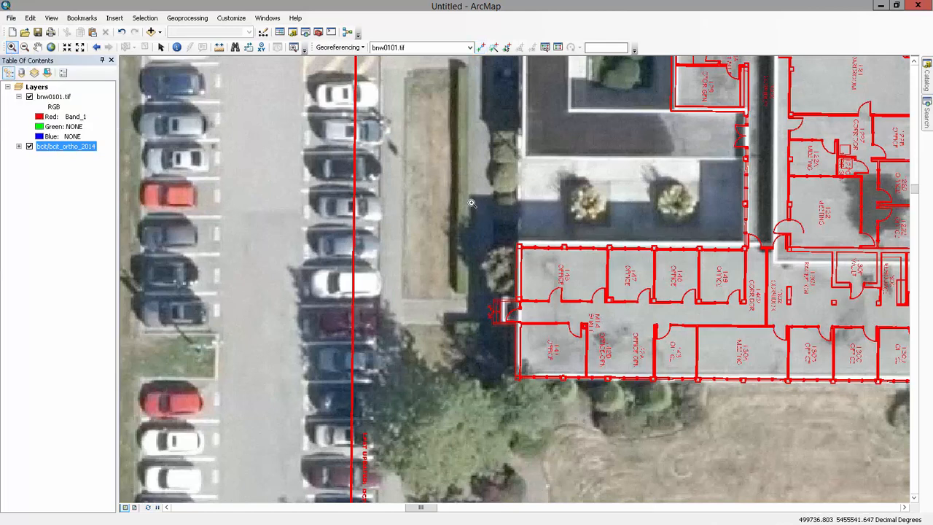
pyautogui.moveTo(471, 206); pyautogui.dragTo(645, 320)
pyautogui.moveTo(664, 386); pyautogui.dragTo(683, 379)
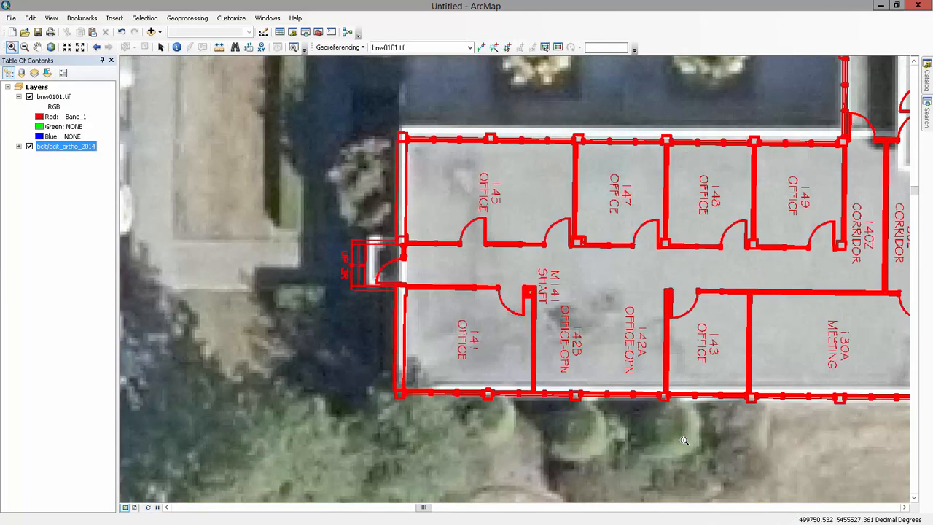
pyautogui.click(480, 47)
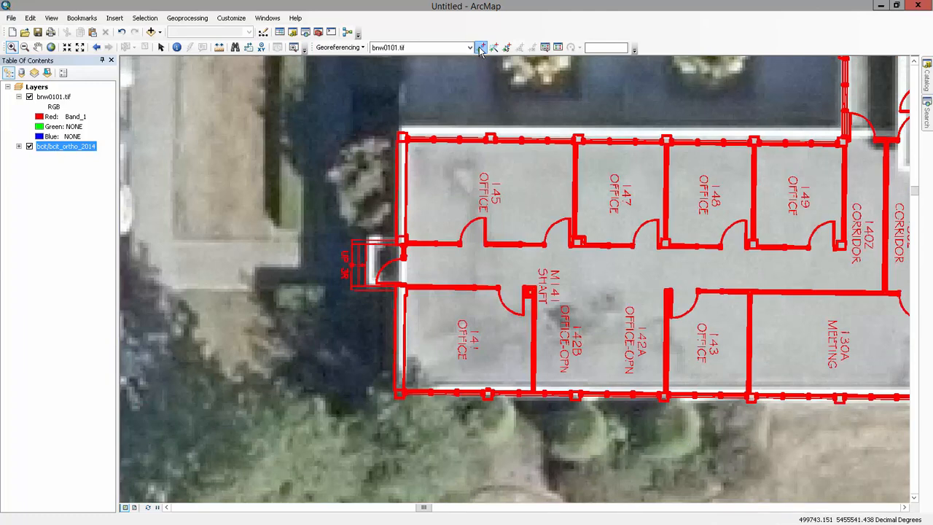
pyautogui.click(399, 132)
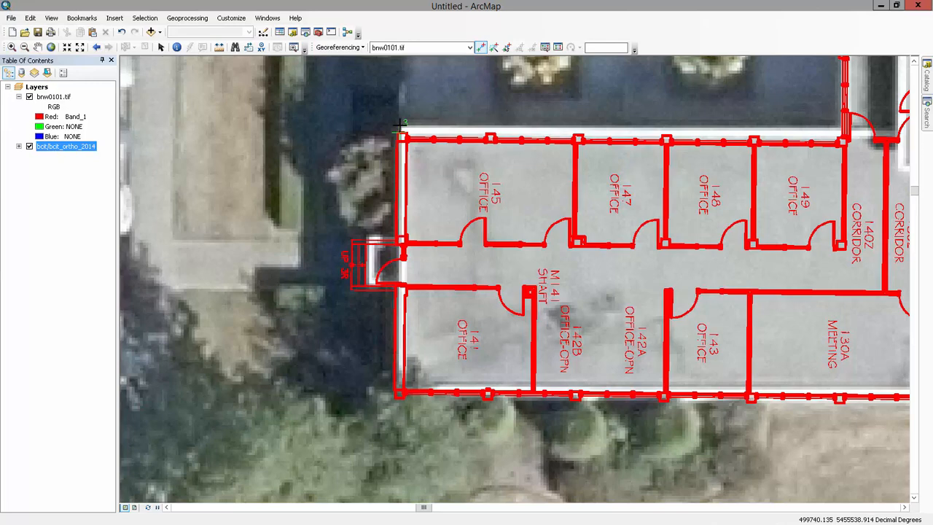
pyautogui.click(402, 128)
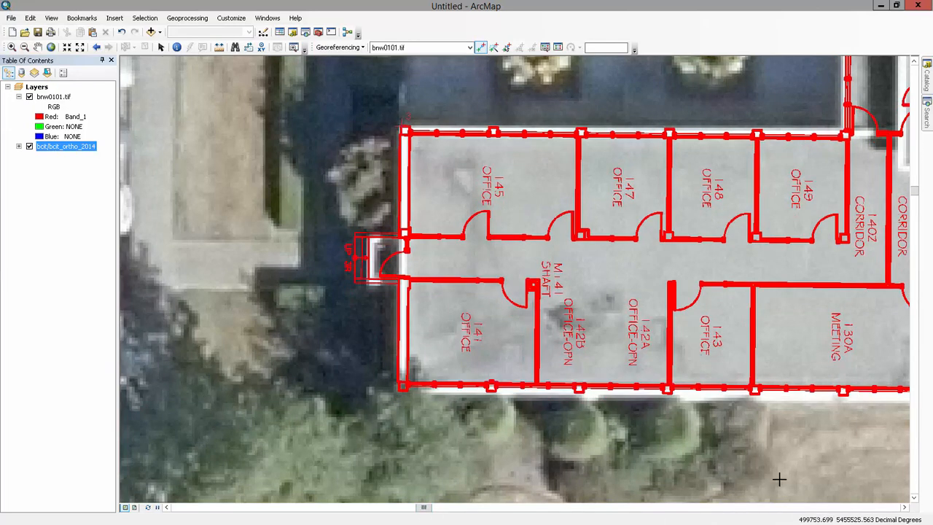
# - Examine how the floor plan aligns with the imagery along the south wing to its east end and over the whole building
pyautogui.click(905, 507)
pyautogui.click(905, 507)
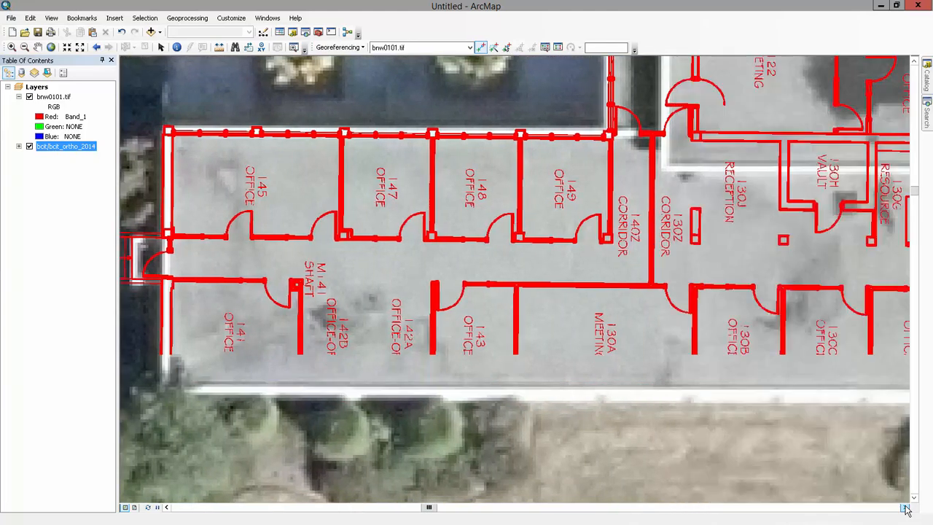
pyautogui.click(905, 507)
pyautogui.click(905, 508)
pyautogui.click(905, 507)
pyautogui.click(905, 507)
pyautogui.click(905, 507)
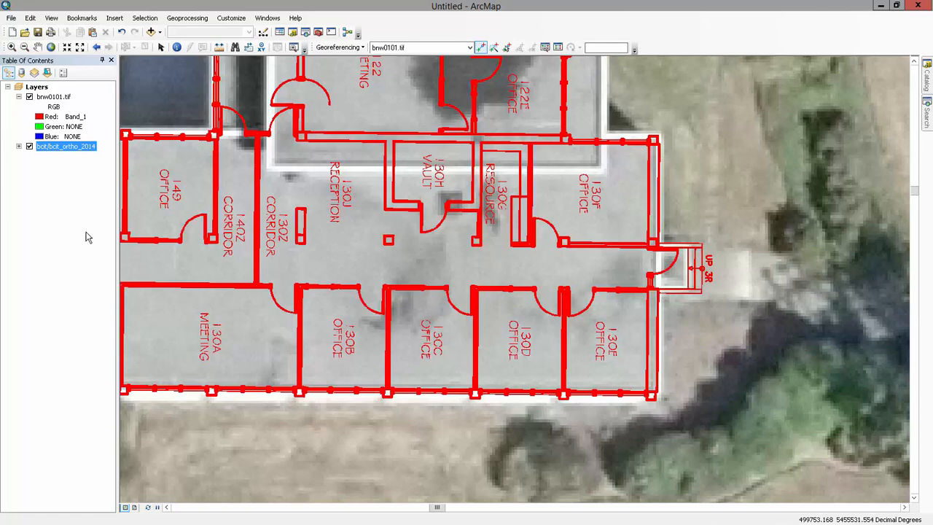
pyautogui.click(54, 98)
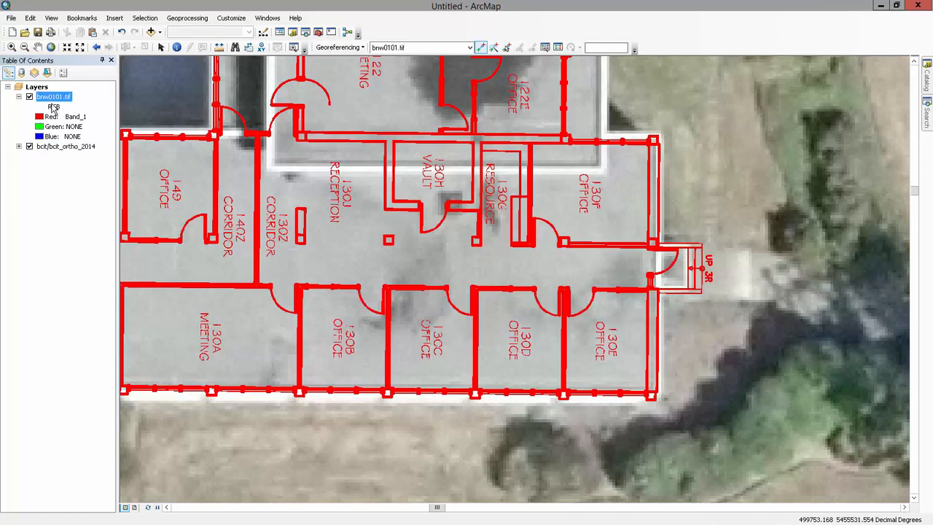
pyautogui.rightClick(54, 105)
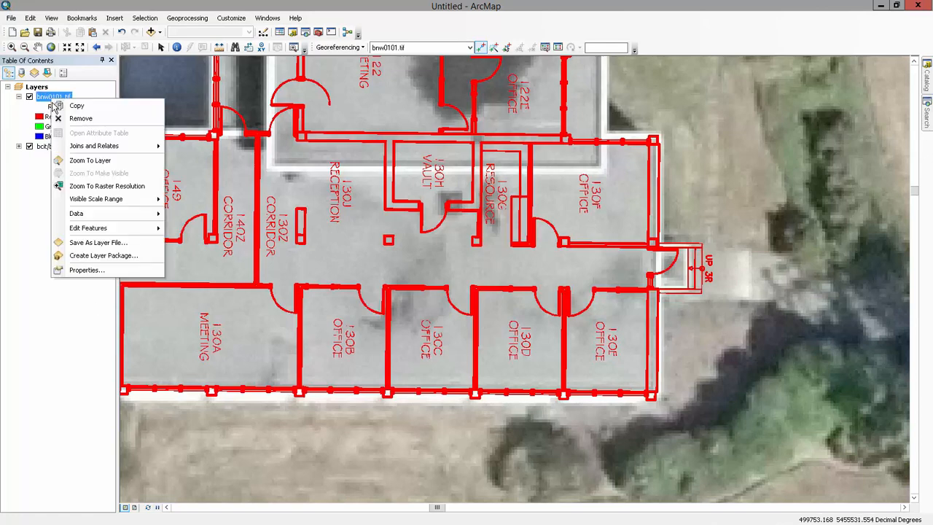
pyautogui.click(109, 157)
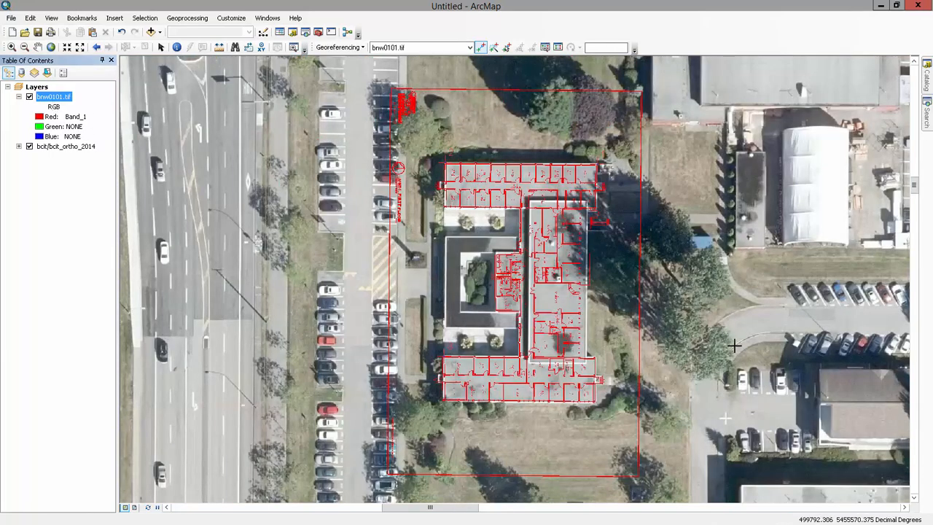
pyautogui.click(11, 46)
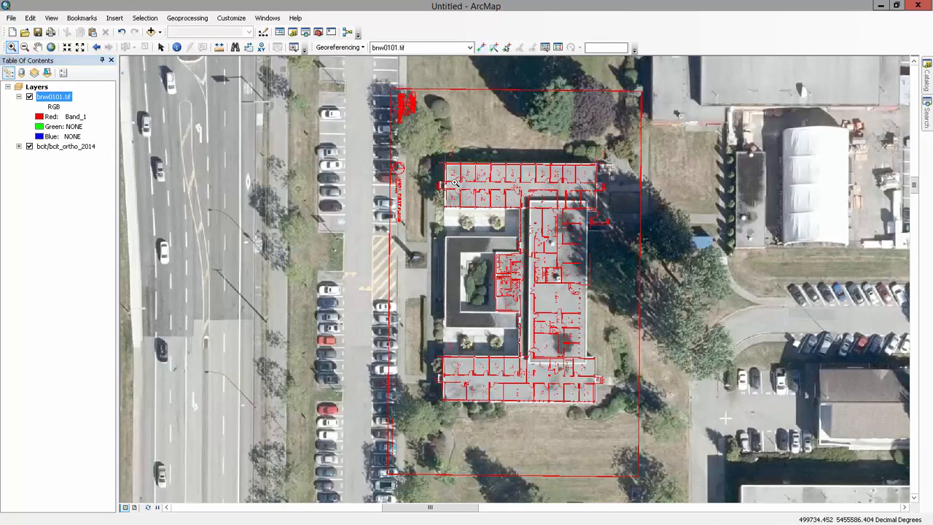
pyautogui.moveTo(417, 135); pyautogui.dragTo(630, 445)
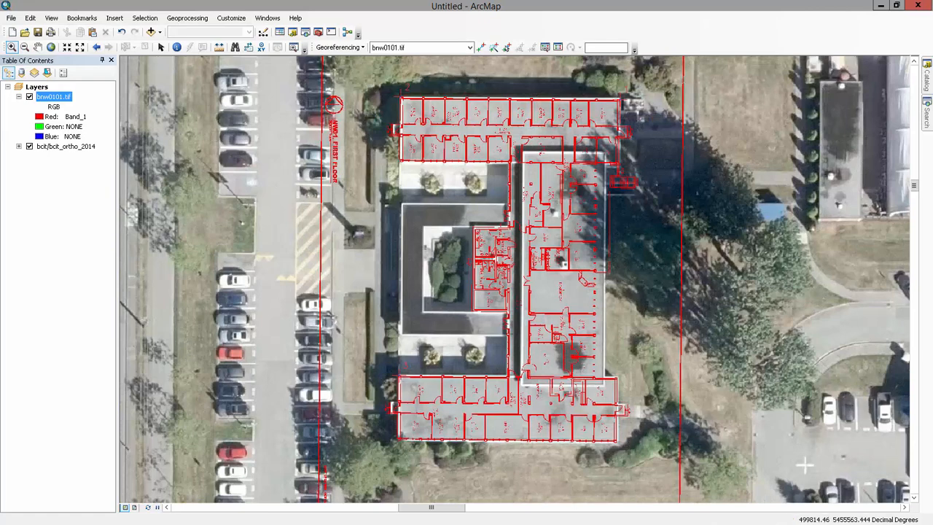
# - Save the current warp to bnw0101.tif by updating its georeferencing
pyautogui.click(339, 47)
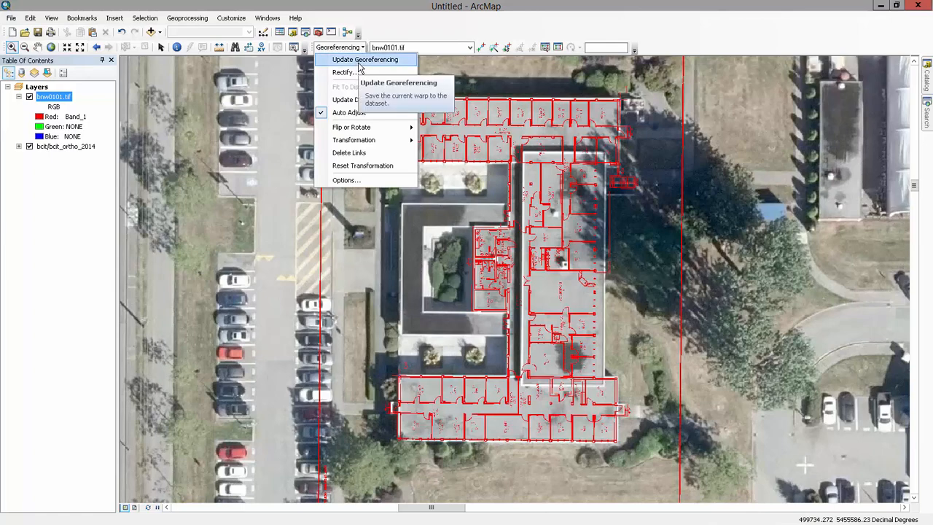
pyautogui.click(358, 62)
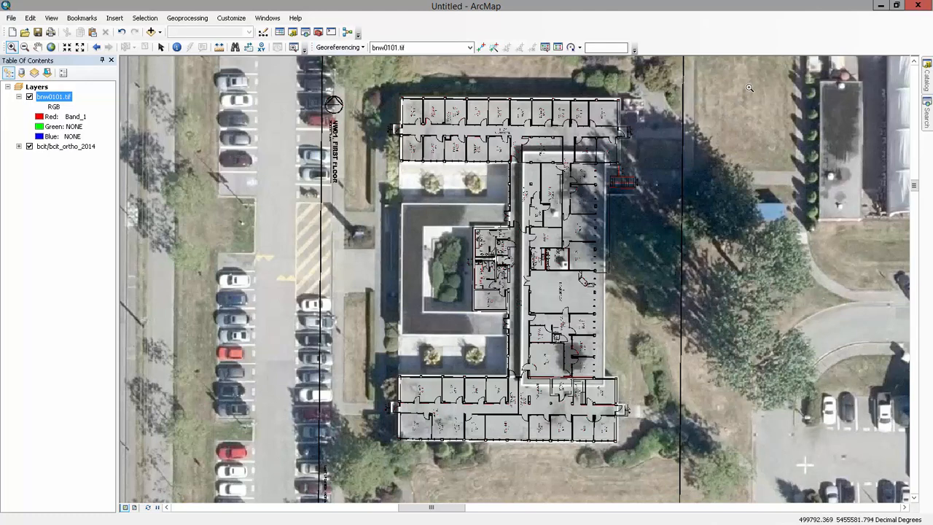
# - Create a file geodatabase named geom_7132_project in the m09_data folder of the H:\var\geom\7132 connection
pyautogui.moveTo(927, 84)
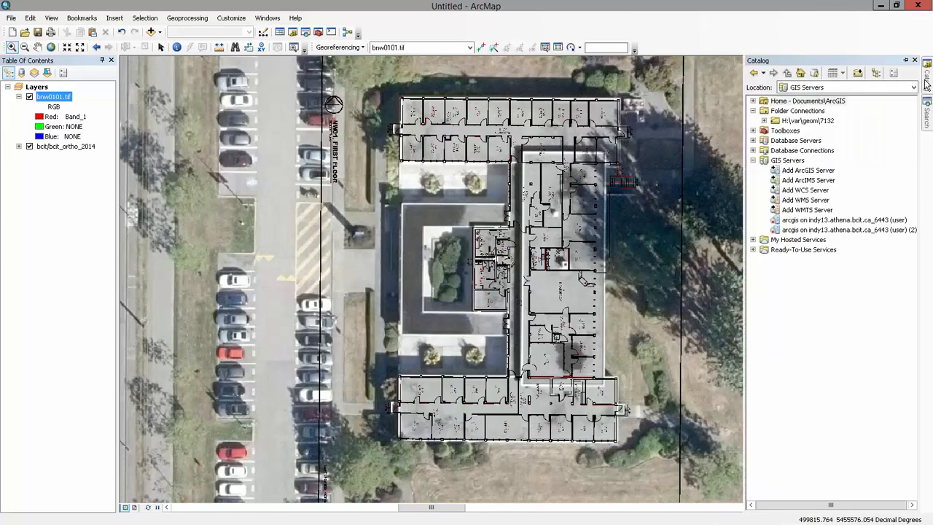
pyautogui.doubleClick(797, 121)
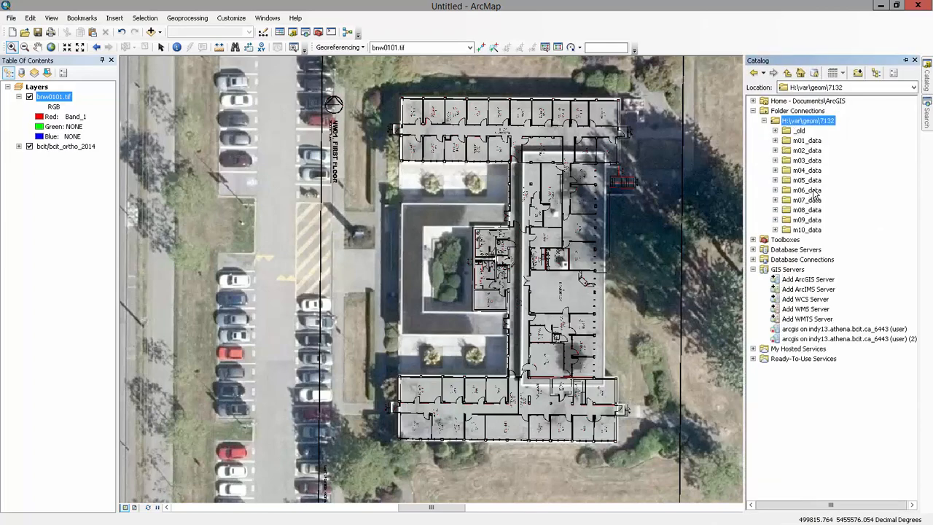
pyautogui.doubleClick(810, 220)
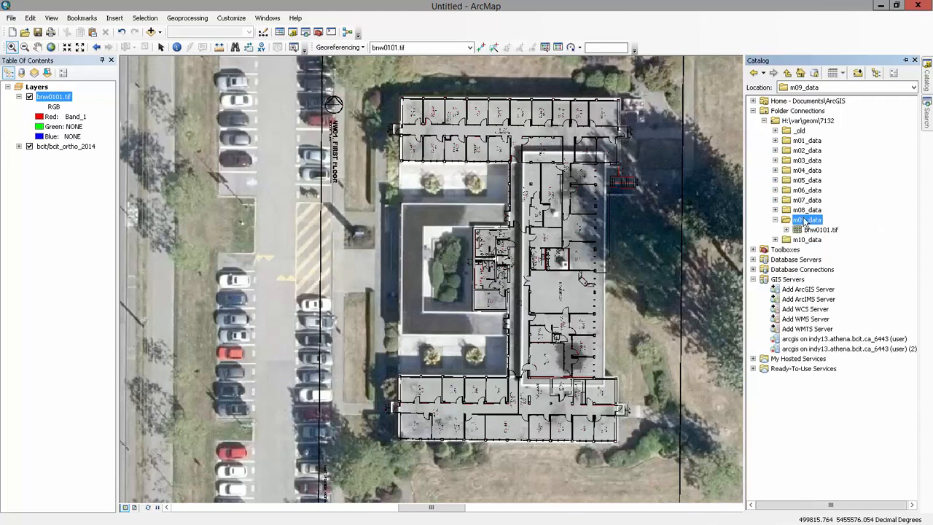
pyautogui.rightClick(804, 223)
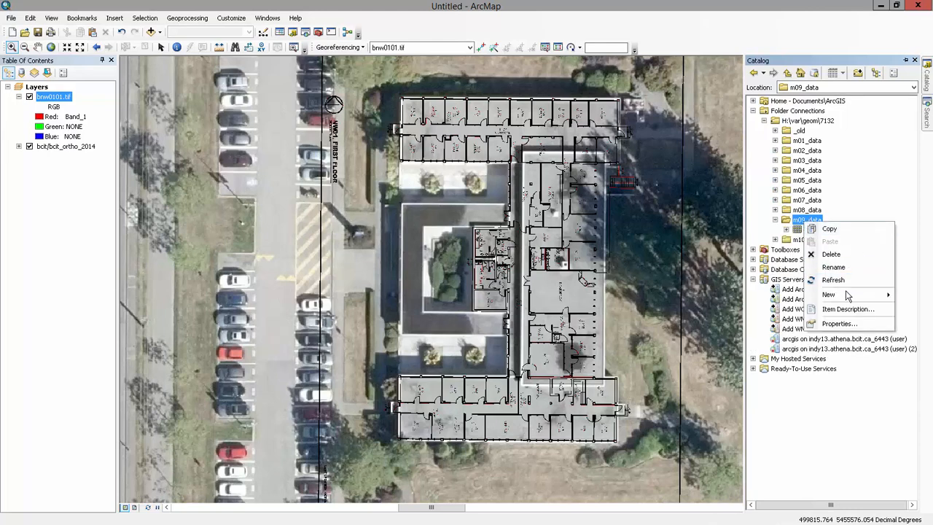
pyautogui.moveTo(850, 299)
pyautogui.click(736, 309)
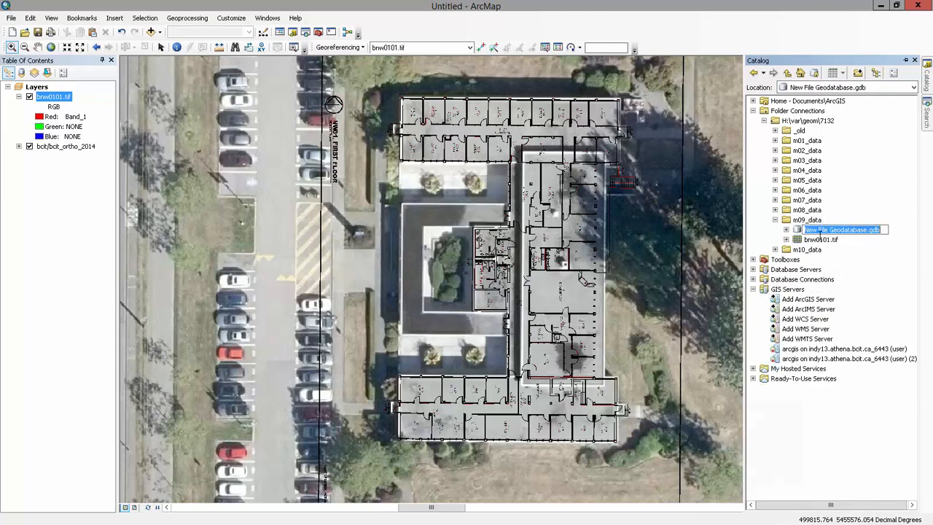
pyautogui.write('geom')
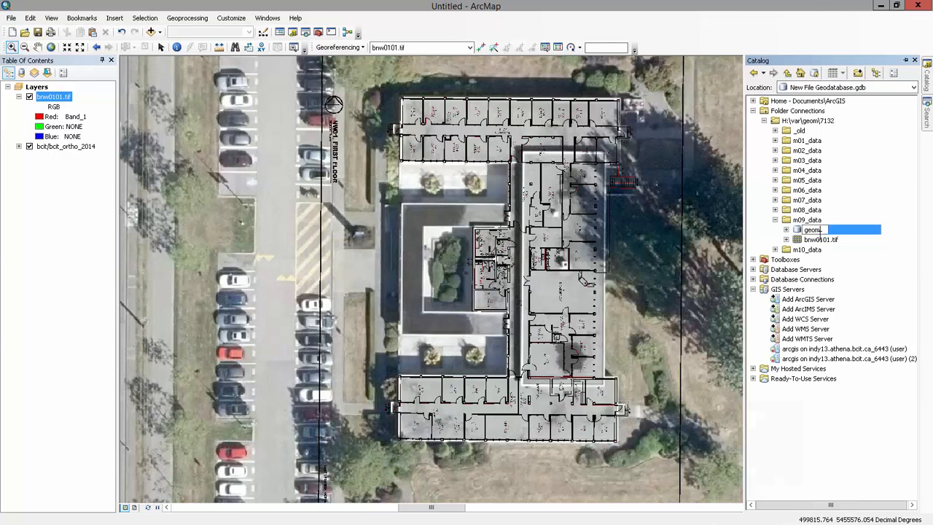
pyautogui.write('_7132_project')
pyautogui.press('Return')
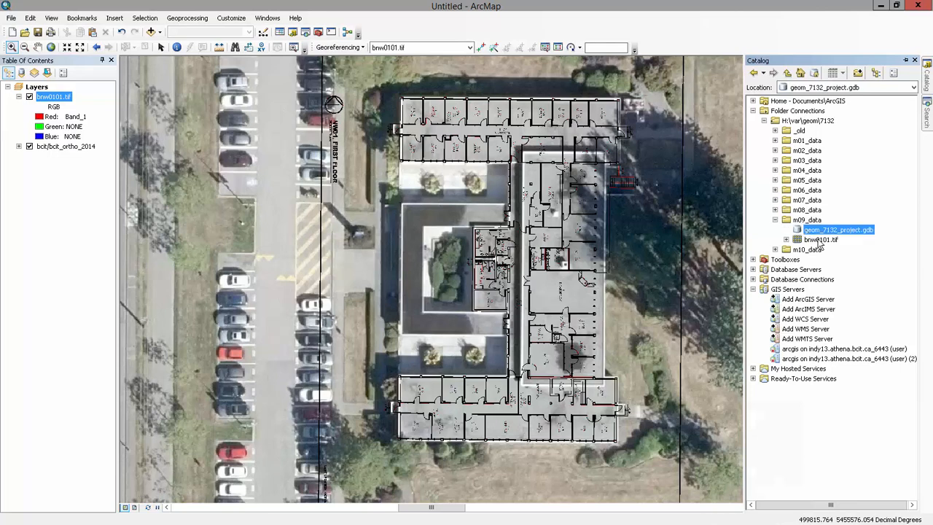
# - Start a new polygon feature class in geom_7132_project.gdb with the name and alias buildings
pyautogui.rightClick(811, 232)
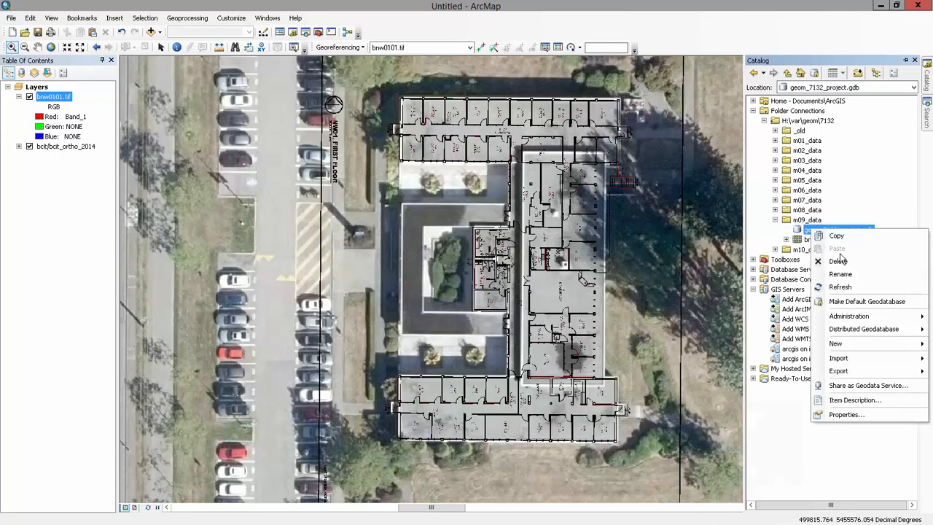
pyautogui.moveTo(843, 348)
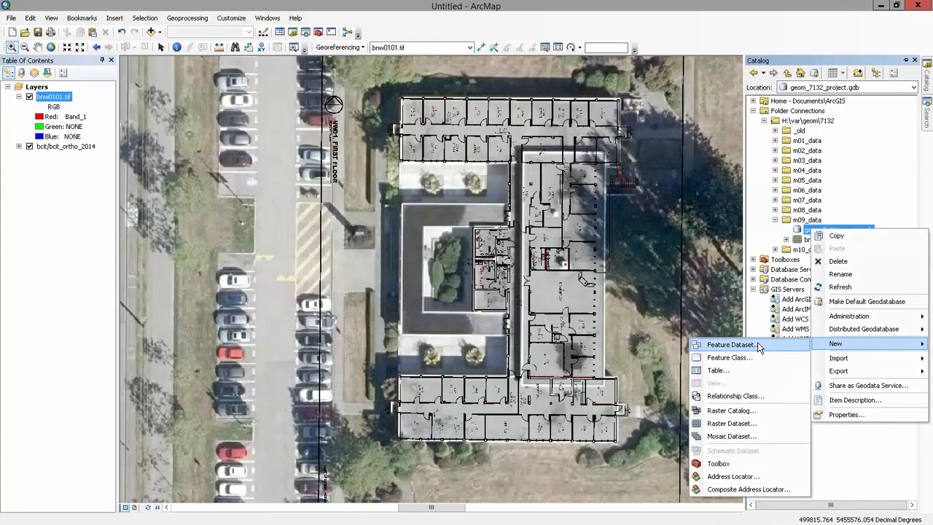
pyautogui.click(749, 357)
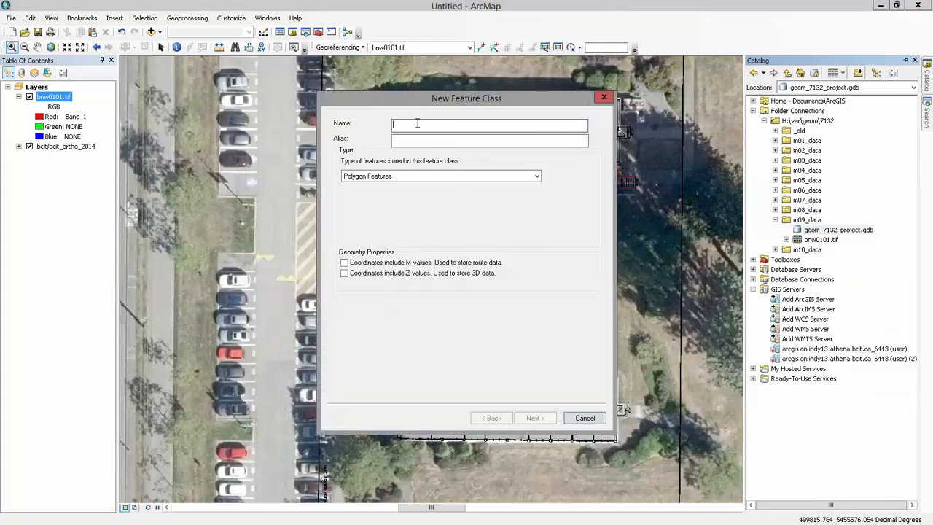
pyautogui.write('build')
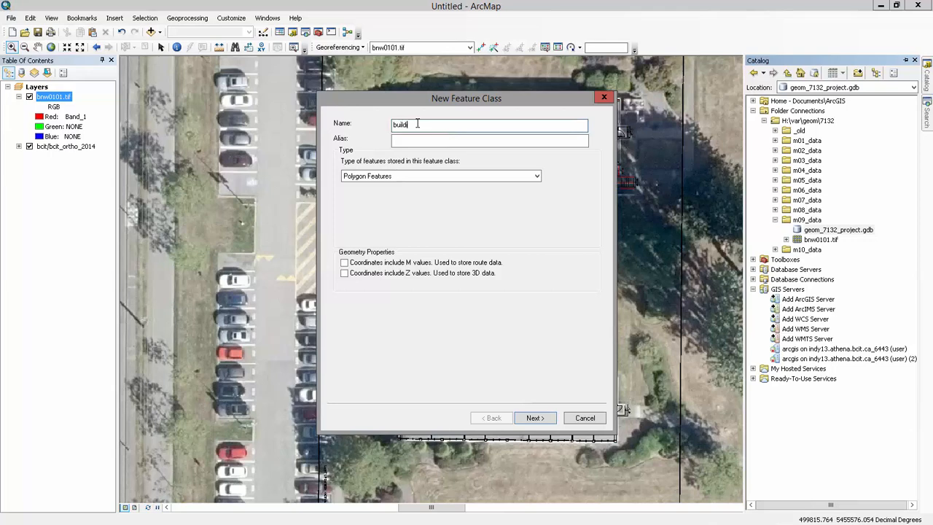
pyautogui.write('ings')
pyautogui.click(426, 138)
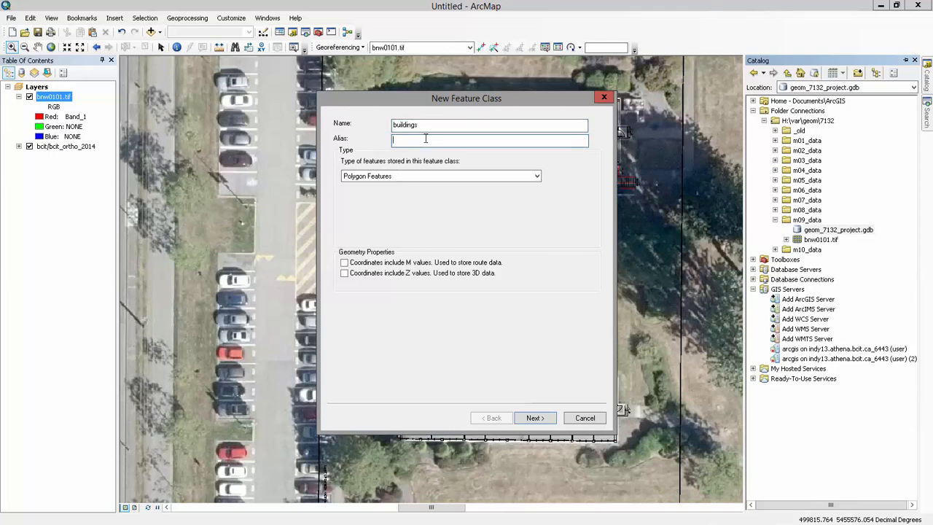
pyautogui.write('buildings')
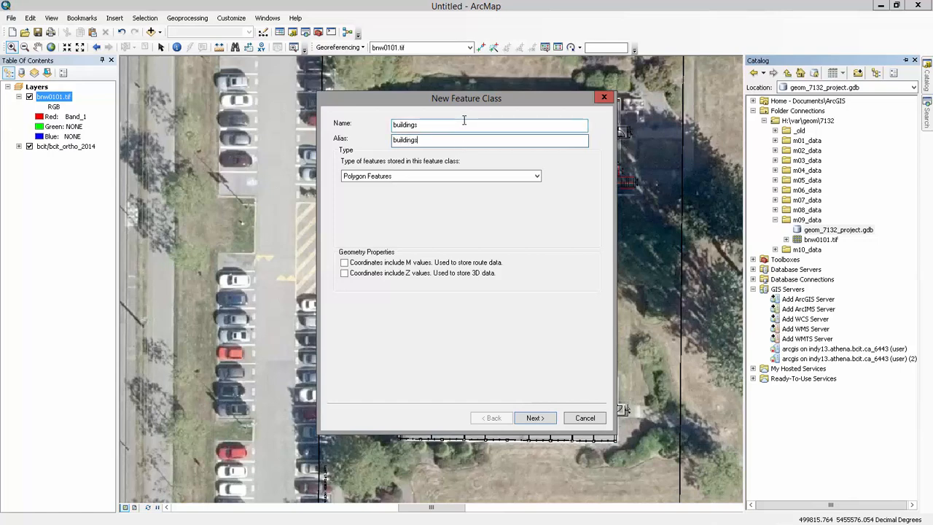
pyautogui.click(443, 125)
pyautogui.click(537, 419)
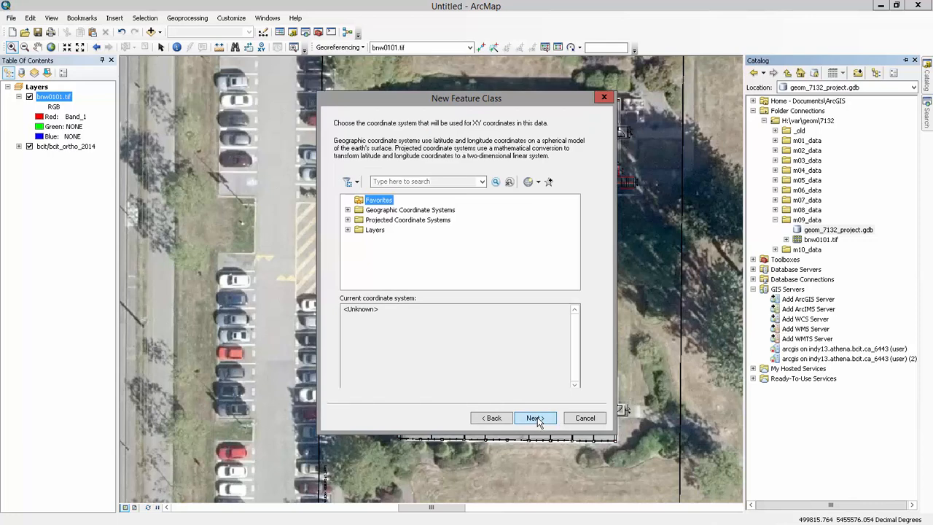
# - Assign the NAD 1983 UTM Zone 10N coordinate system, found by code 26910, and accept the default XY tolerance and storage configuration
pyautogui.click(394, 181)
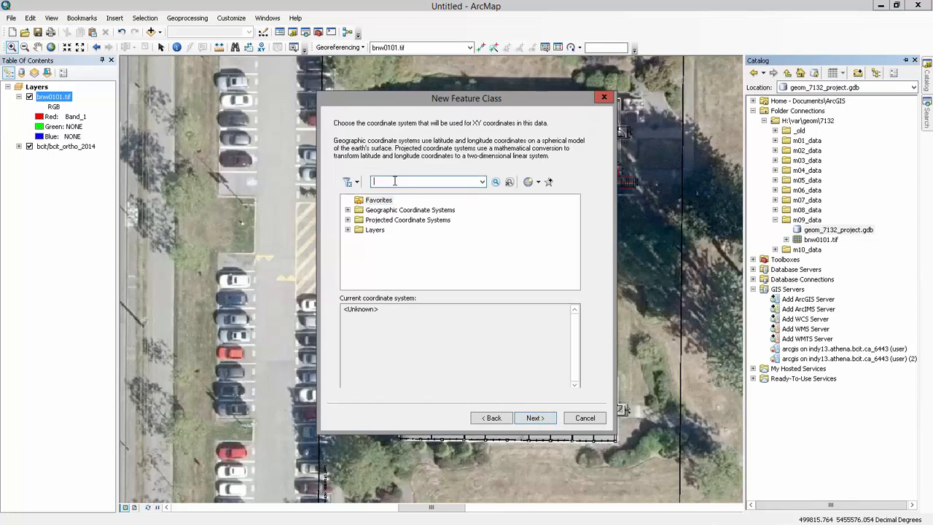
pyautogui.write('26910')
pyautogui.press('Return')
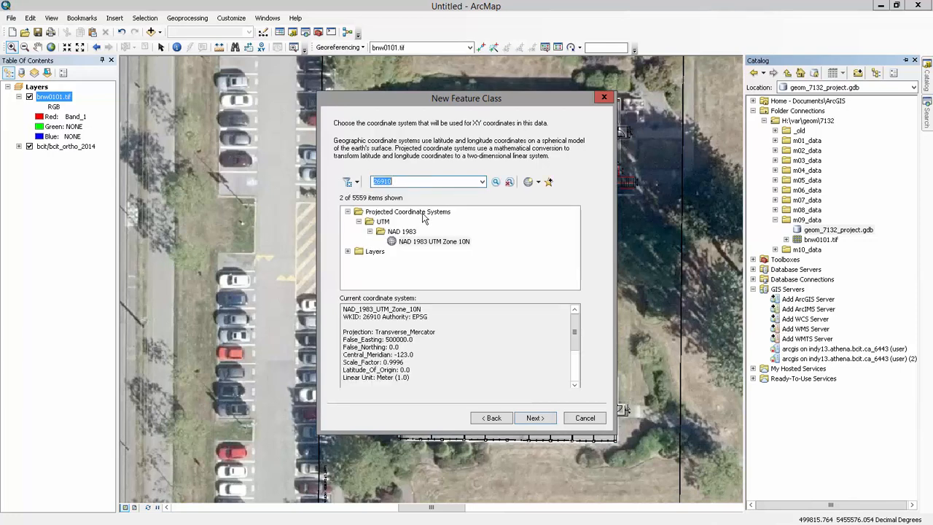
pyautogui.click(440, 241)
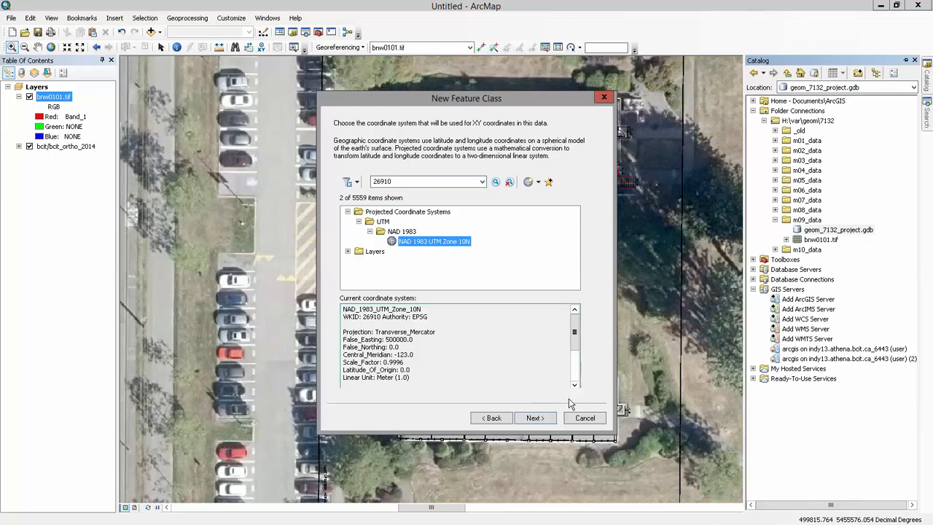
pyautogui.click(534, 418)
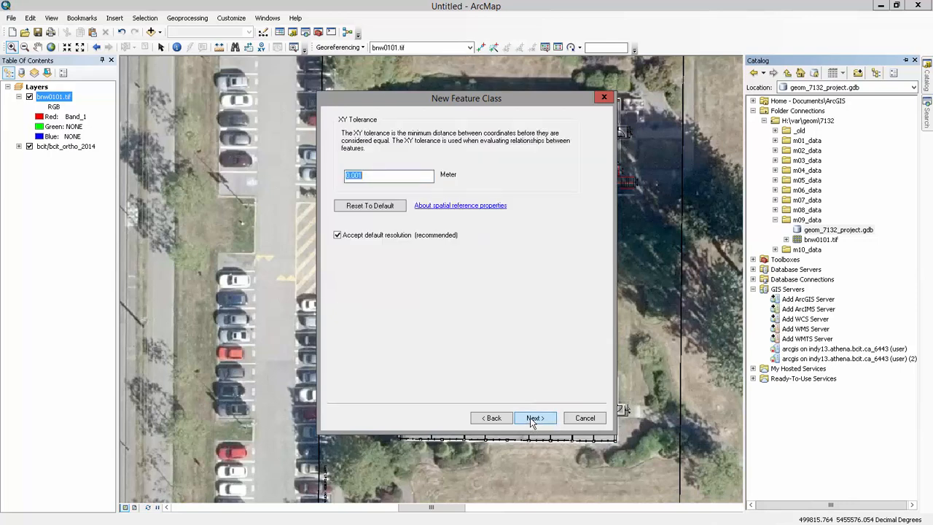
pyautogui.click(533, 419)
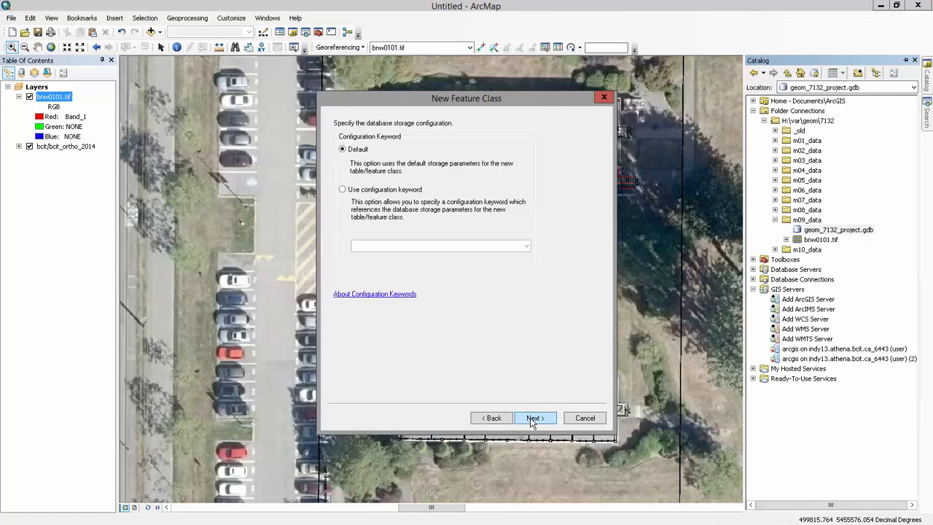
pyautogui.click(534, 419)
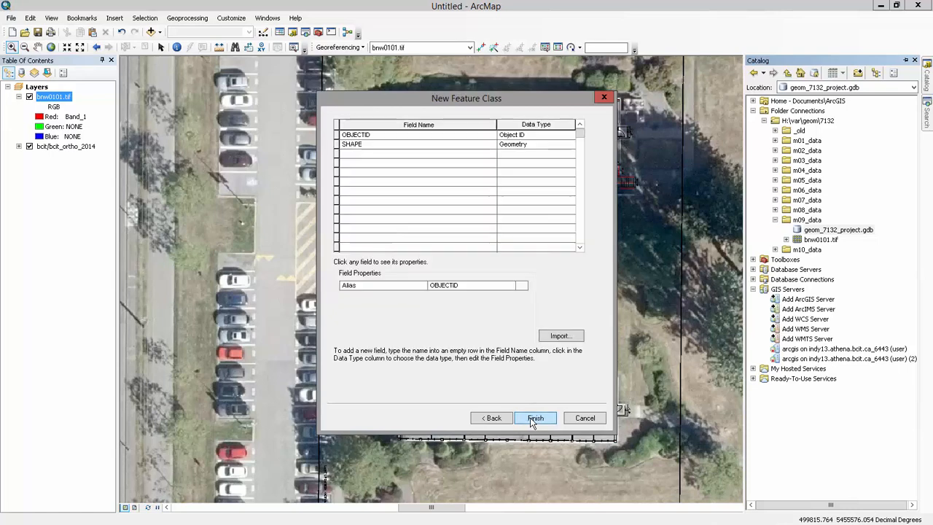
# - Add a Text field named quad with a length of 2 to the new feature class
pyautogui.click(370, 154)
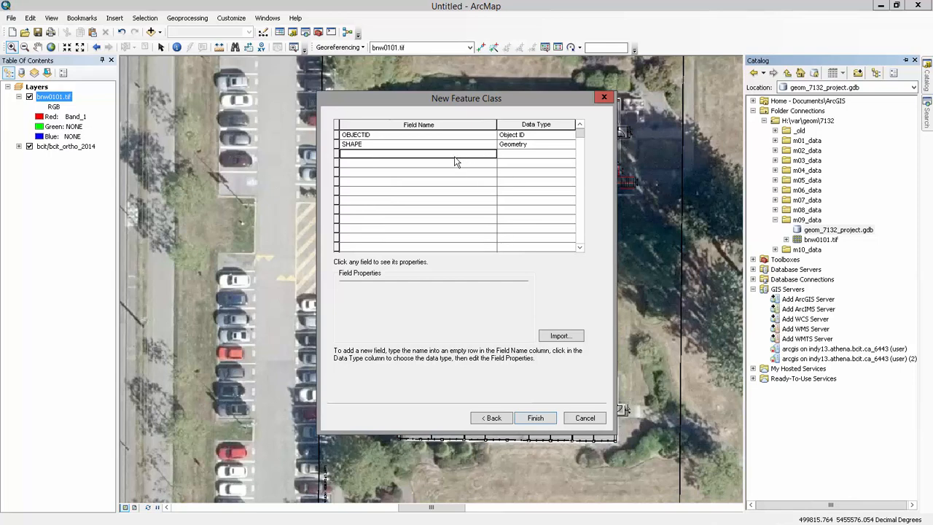
pyautogui.write('quad')
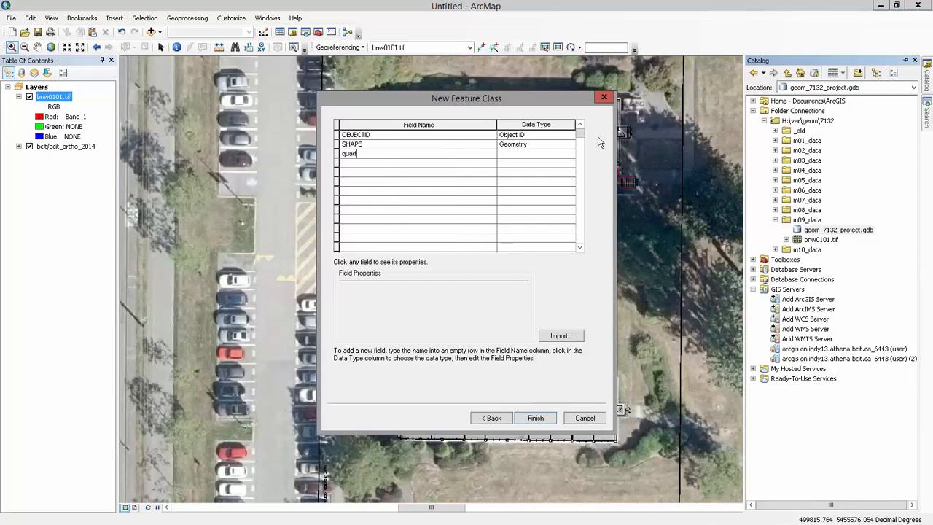
pyautogui.click(538, 153)
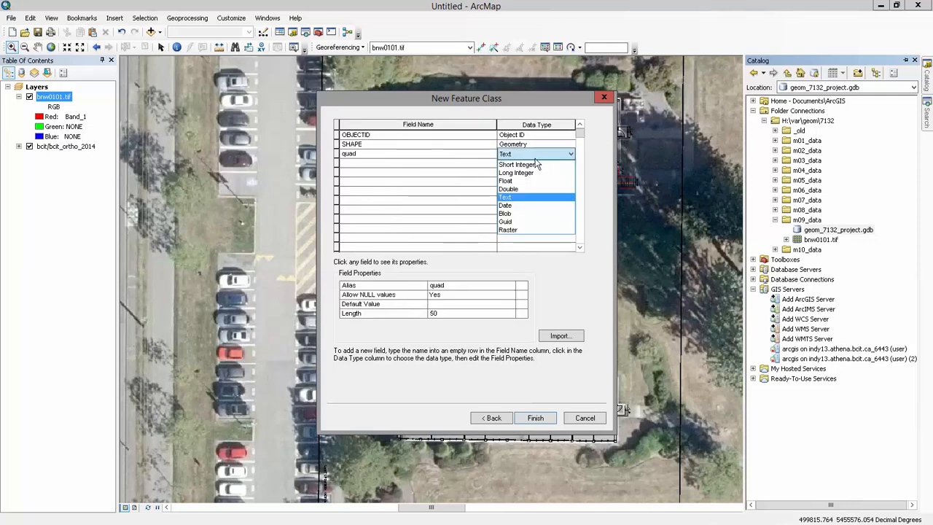
pyautogui.click(512, 198)
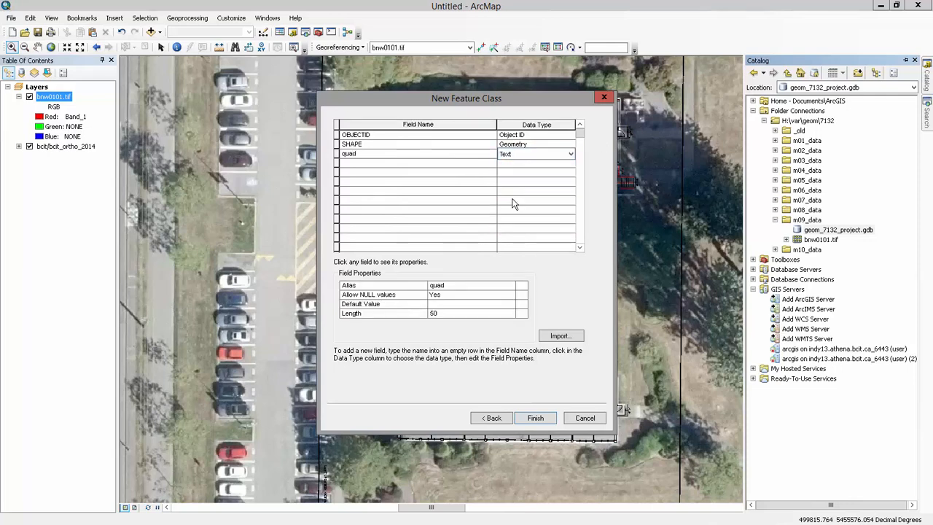
pyautogui.click(457, 315)
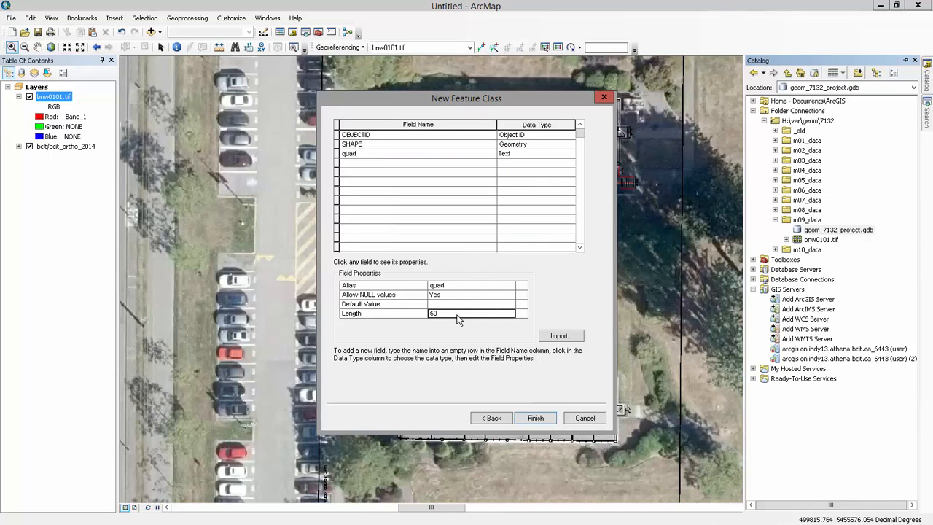
pyautogui.write('2')
pyautogui.press('Return')
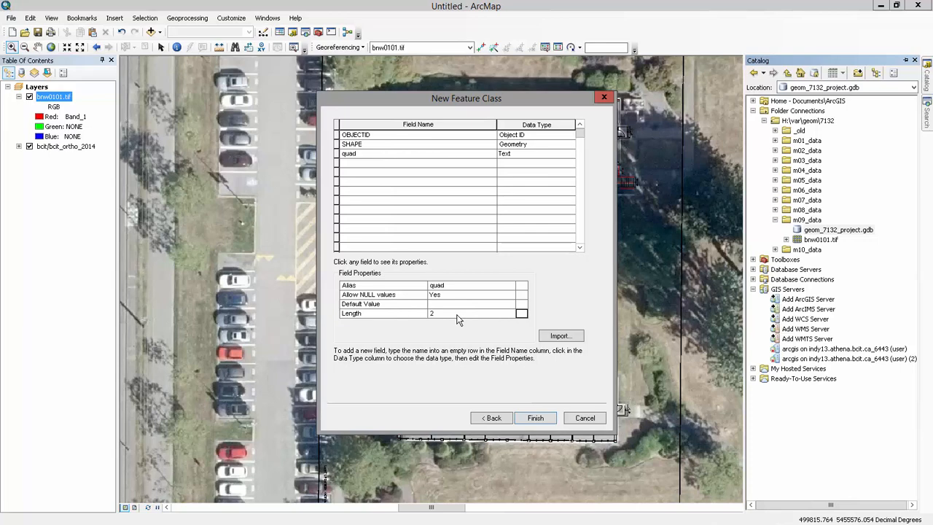
# - Add a Short Integer field named building_number, finish creating the feature class, and select buildings in the geodatabase
pyautogui.click(354, 165)
pyautogui.write('bui')
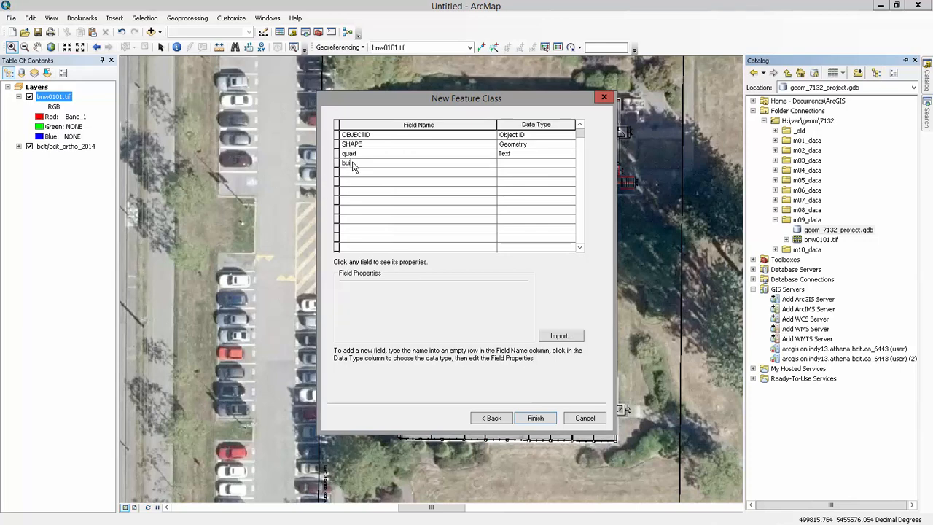
pyautogui.write('lding_number')
pyautogui.click(510, 164)
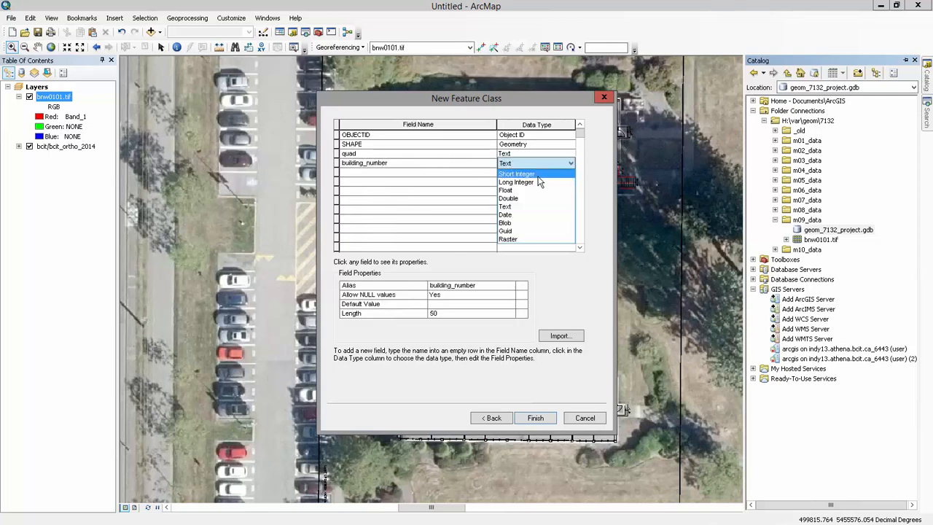
pyautogui.click(538, 174)
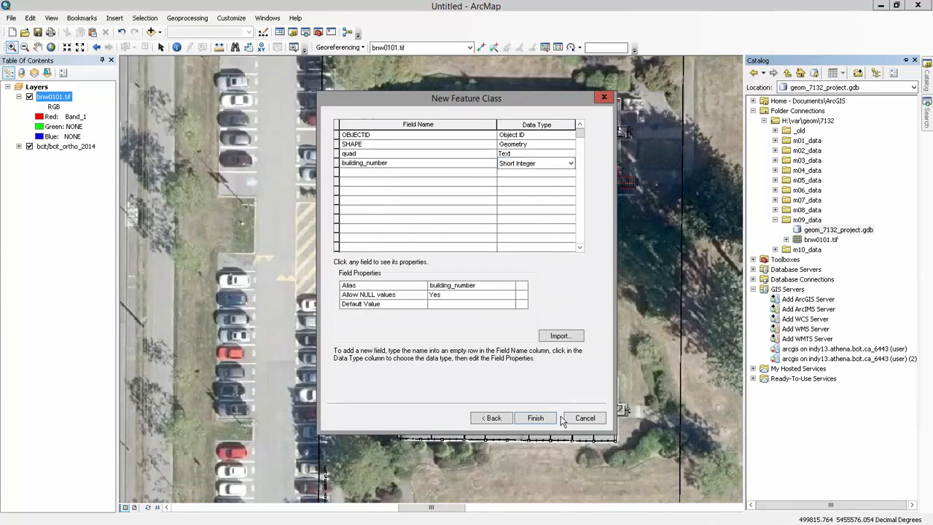
pyautogui.click(537, 421)
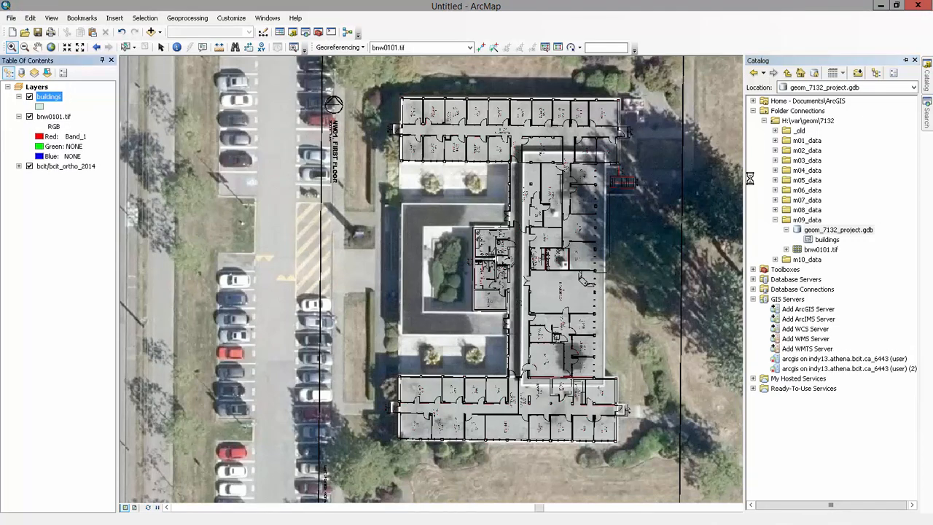
pyautogui.click(830, 240)
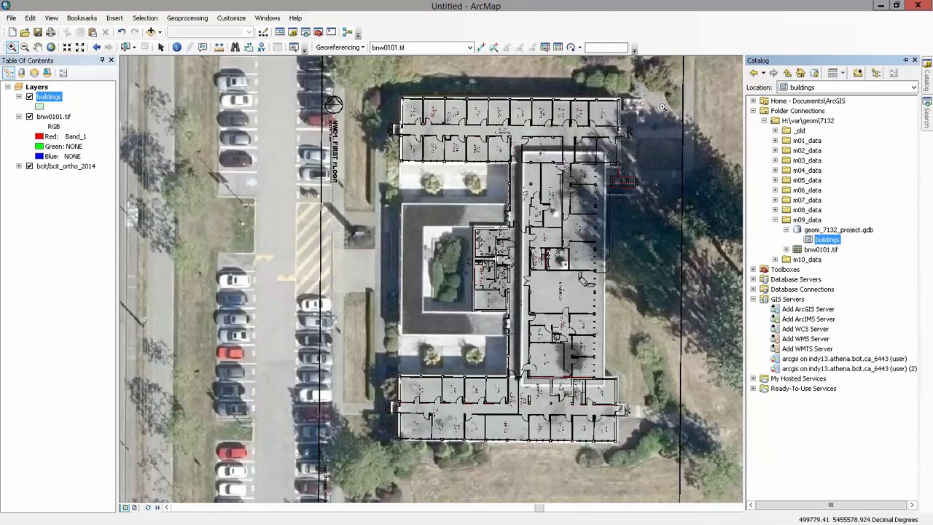
# - Hide the bcit_ortho_2014 imagery layer and close the Create Features window
pyautogui.click(30, 167)
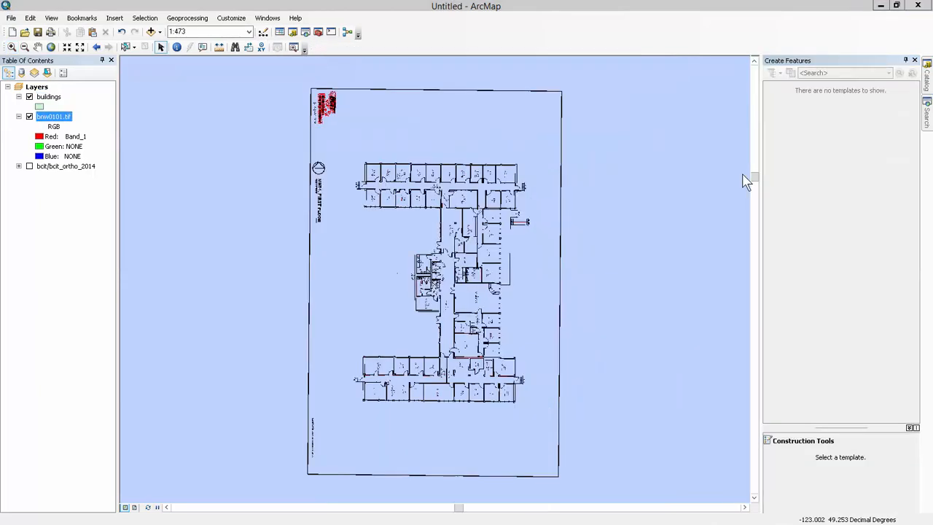
pyautogui.click(915, 61)
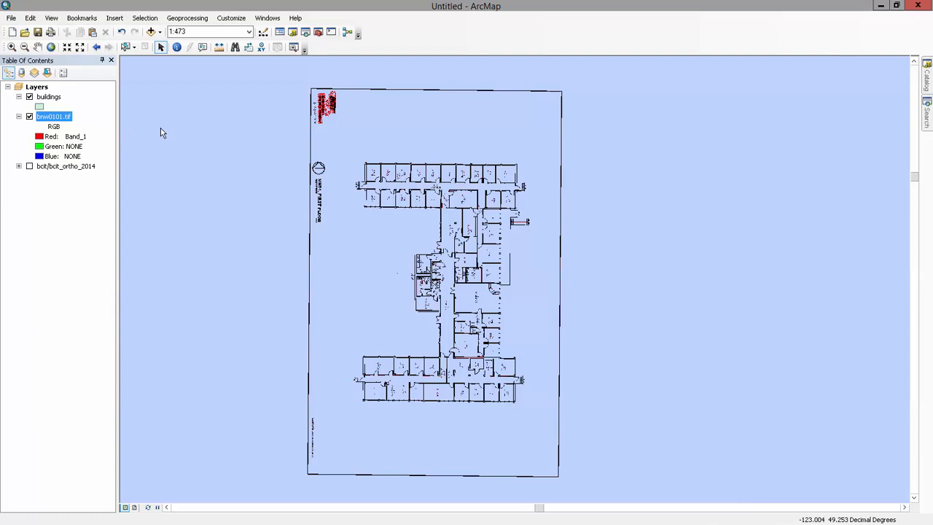
# - Open the Layers data frame's properties and examine its coordinate system
pyautogui.click(38, 87)
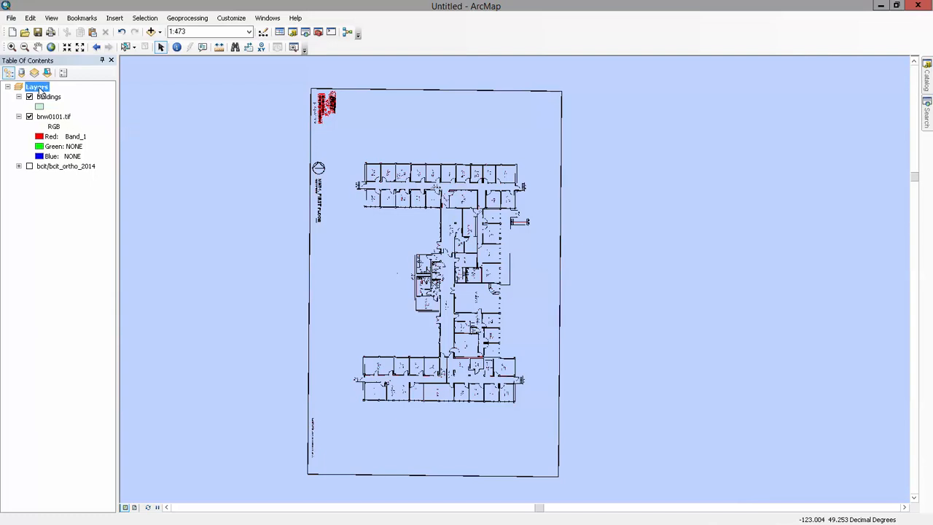
pyautogui.rightClick(40, 89)
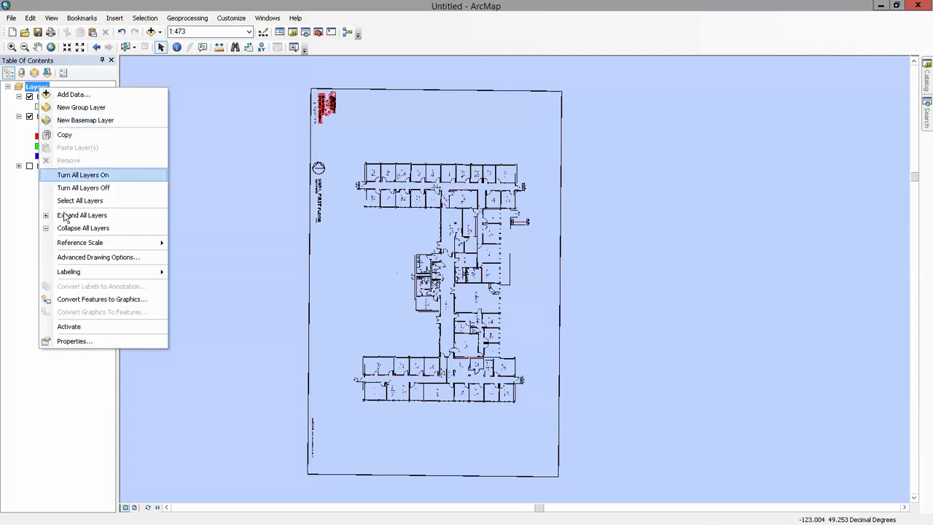
pyautogui.click(73, 342)
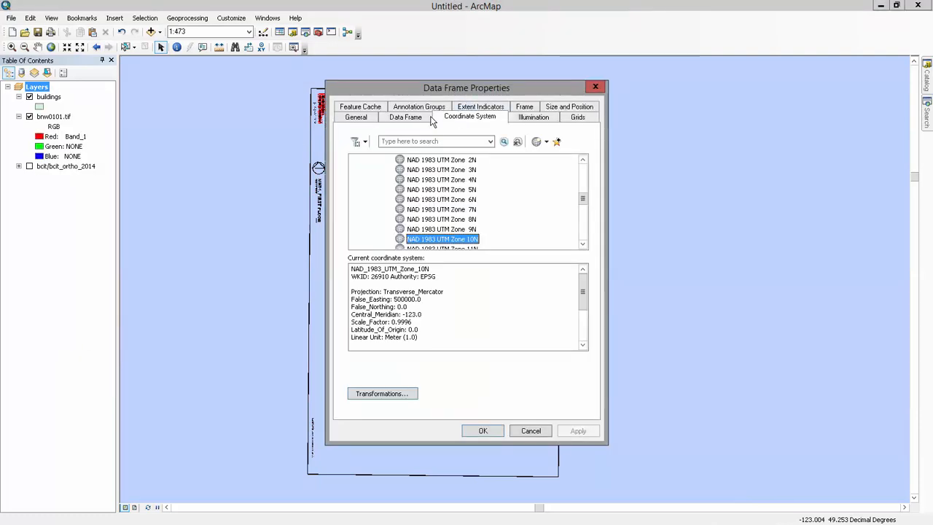
pyautogui.click(365, 108)
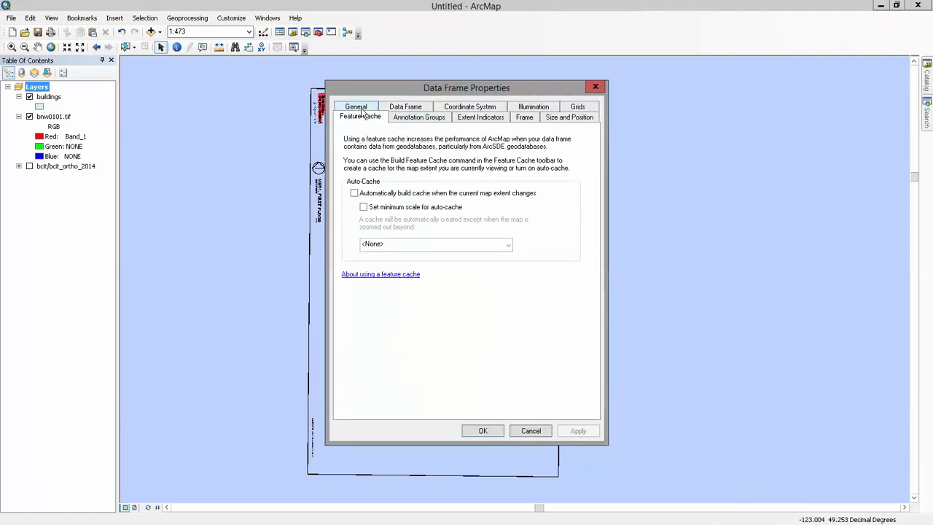
pyautogui.click(361, 109)
pyautogui.click(471, 119)
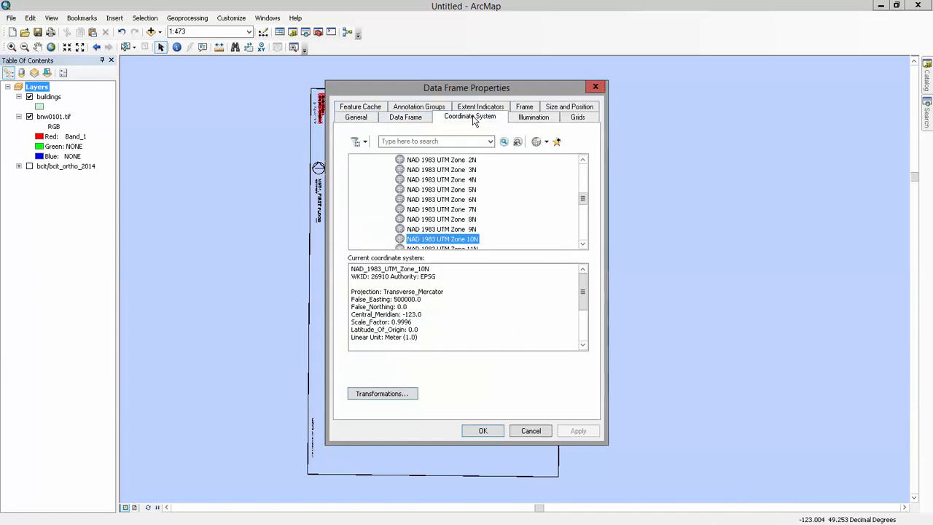
# - Search the coordinate systems for 26910, select NAD 1983 UTM Zone 10N, and close the data frame properties without applying
pyautogui.click(423, 140)
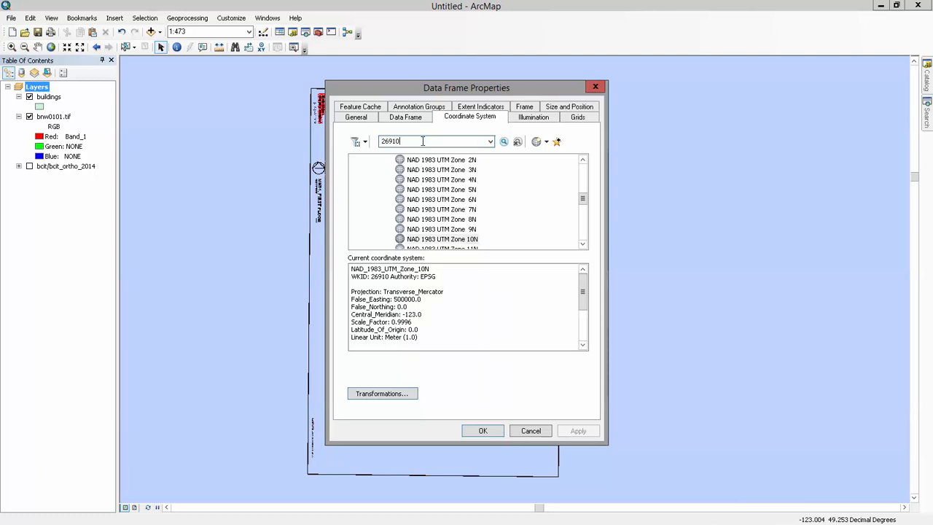
pyautogui.write('26910')
pyautogui.press('Return')
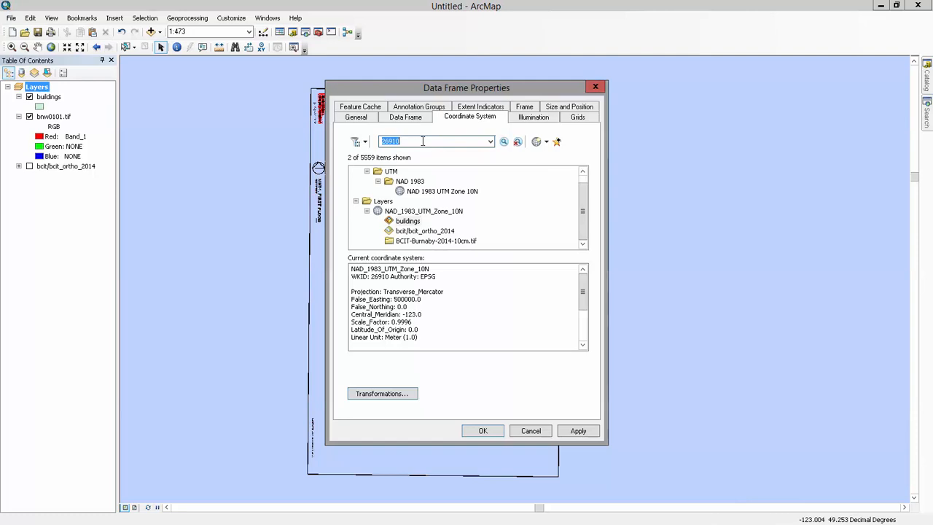
pyautogui.click(452, 191)
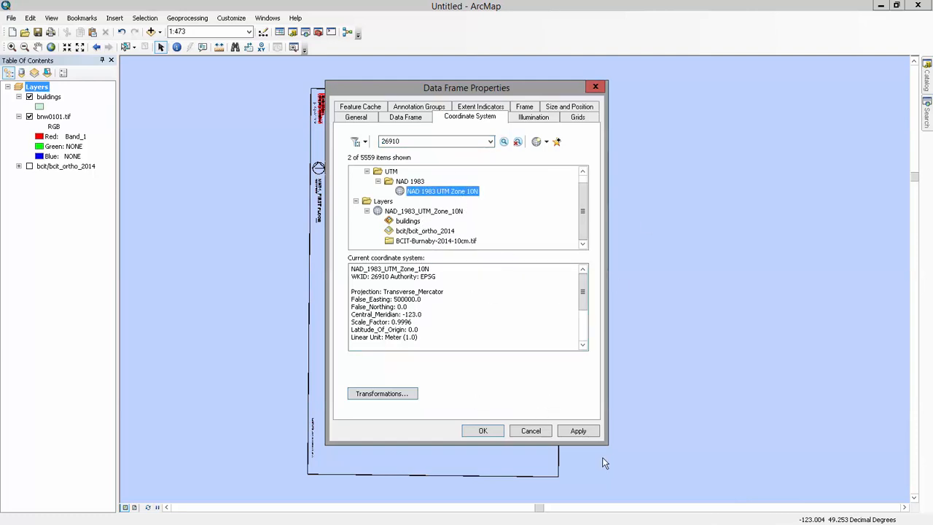
pyautogui.click(536, 430)
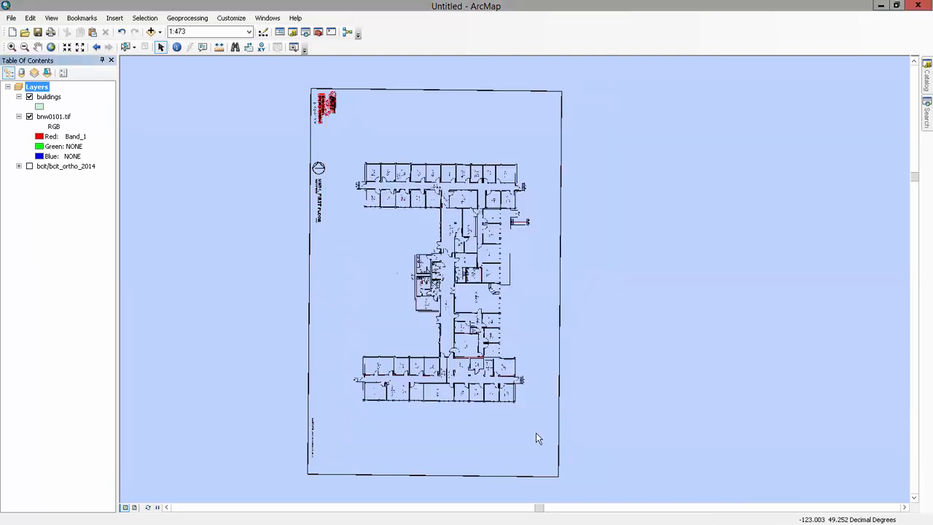
# - Show the Editor toolbar and start an edit session
pyautogui.click(61, 121)
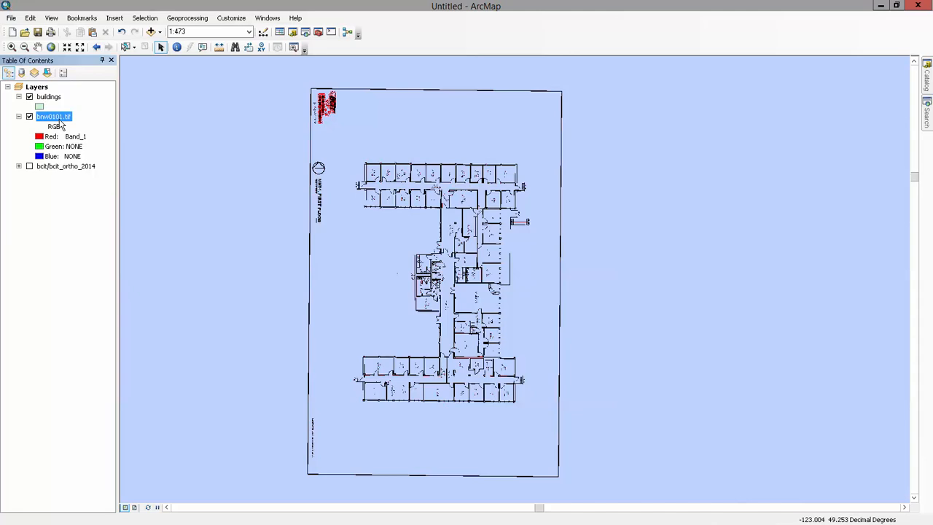
pyautogui.click(69, 167)
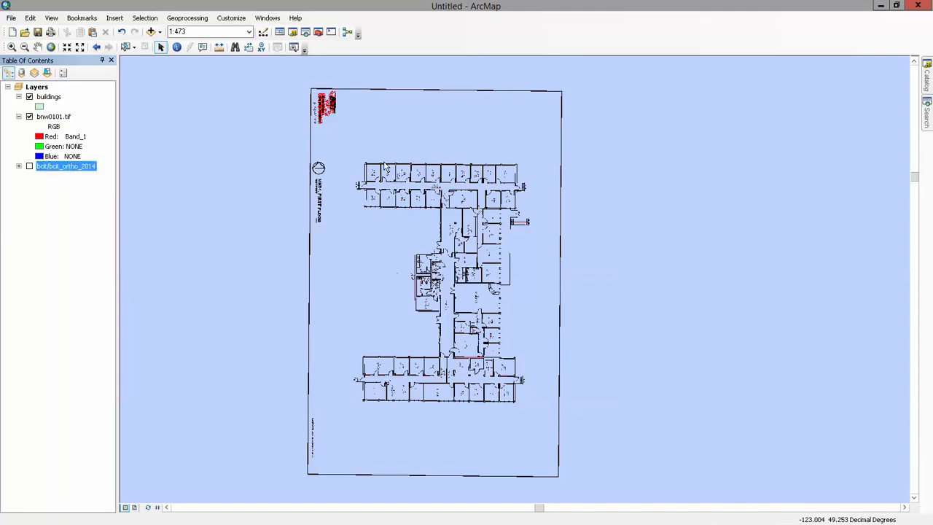
pyautogui.click(263, 32)
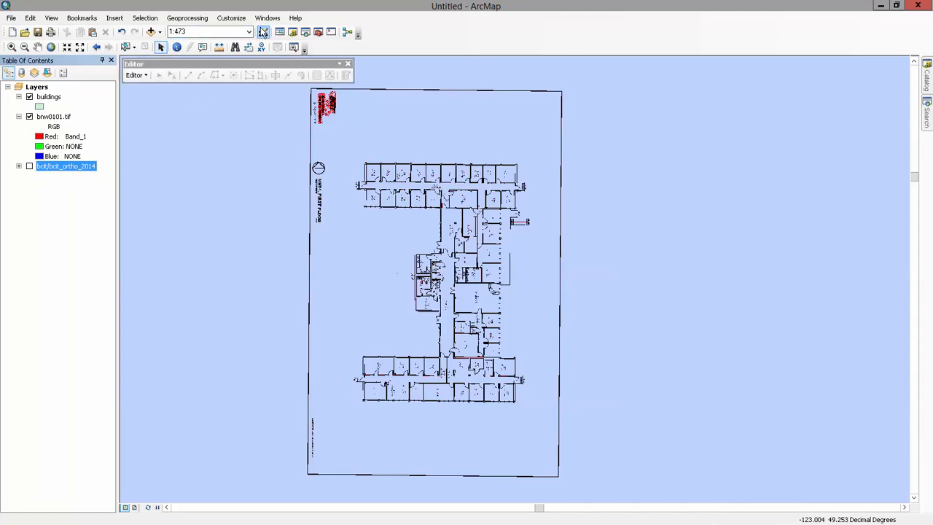
pyautogui.click(137, 75)
pyautogui.click(154, 87)
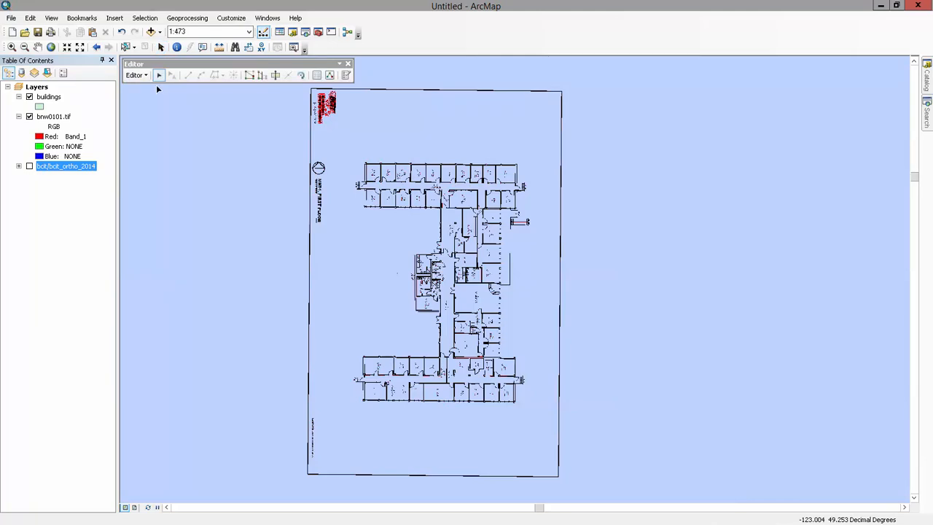
# - Open the Create Features window and choose the buildings template with the Polygon construction tool
pyautogui.click(347, 76)
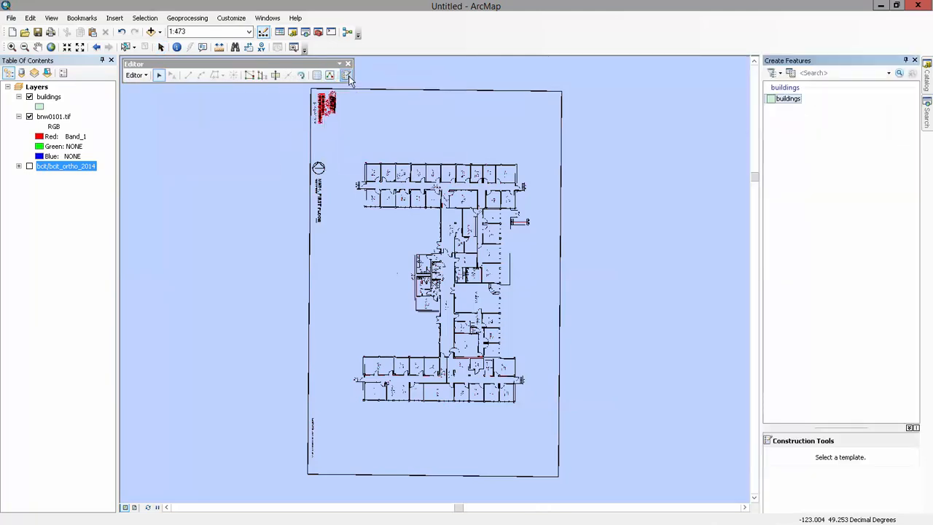
pyautogui.click(791, 101)
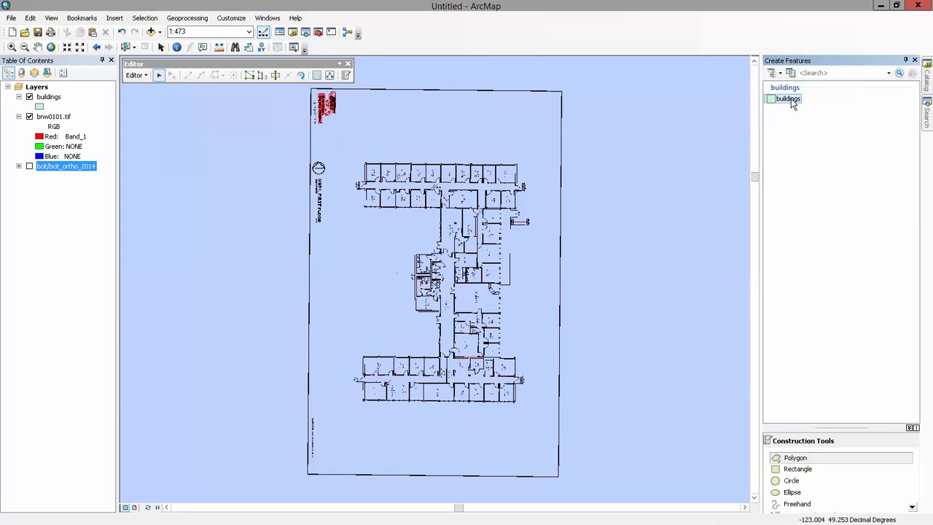
pyautogui.click(794, 459)
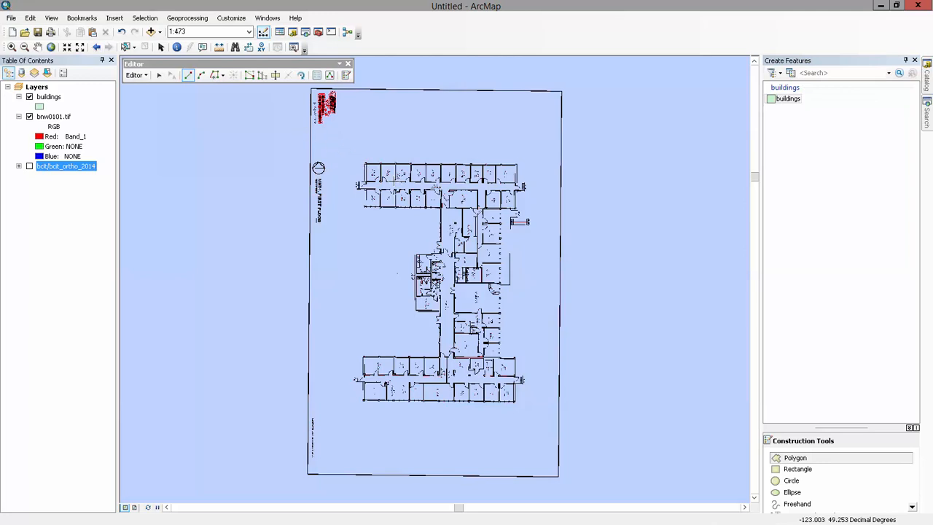
# - Start the building outline with a vertex at the upper wing's outer top-left corner, beside office 100H
pyautogui.scroll(1, 369, 169)
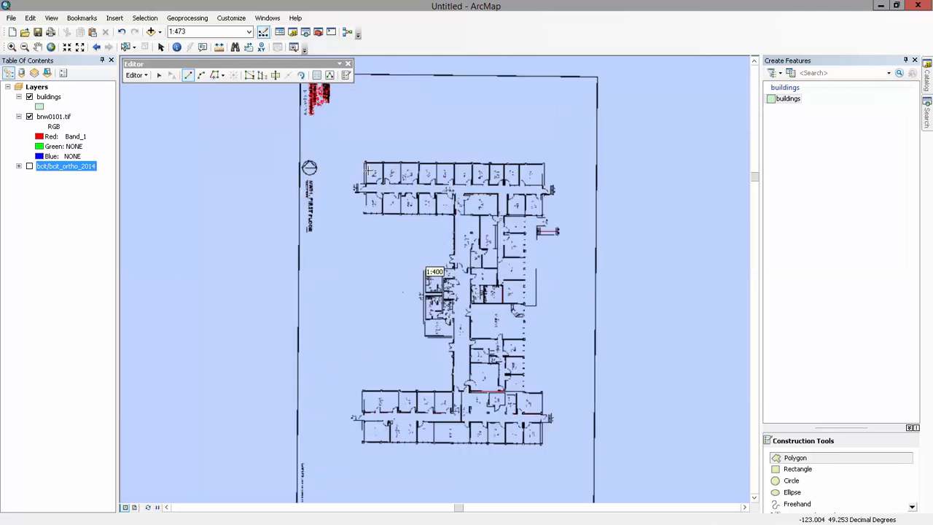
pyautogui.scroll(2, 367, 165)
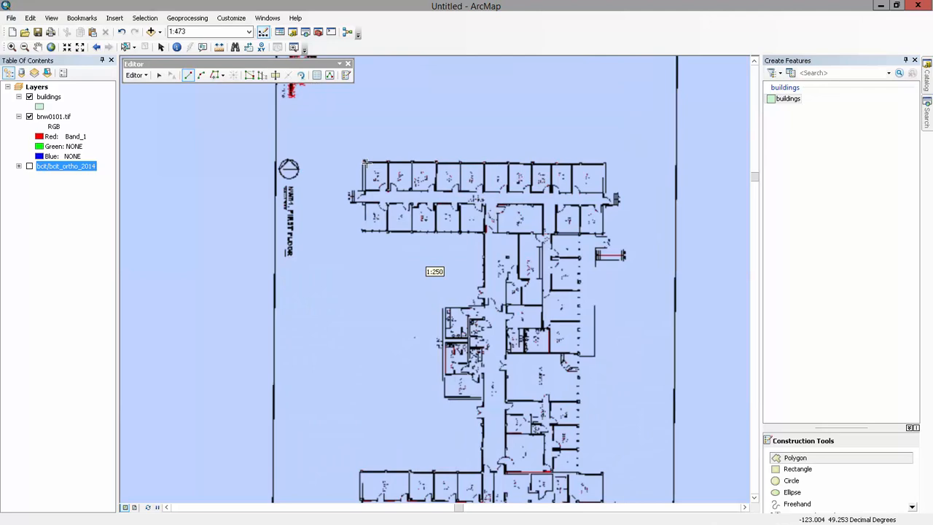
pyautogui.scroll(2, 365, 160)
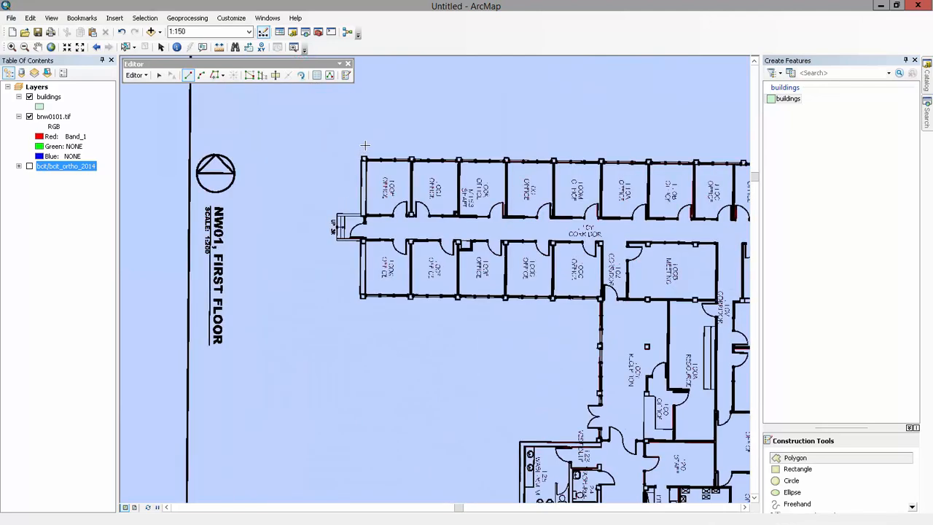
pyautogui.scroll(2, 365, 146)
pyautogui.scroll(6, 358, 150)
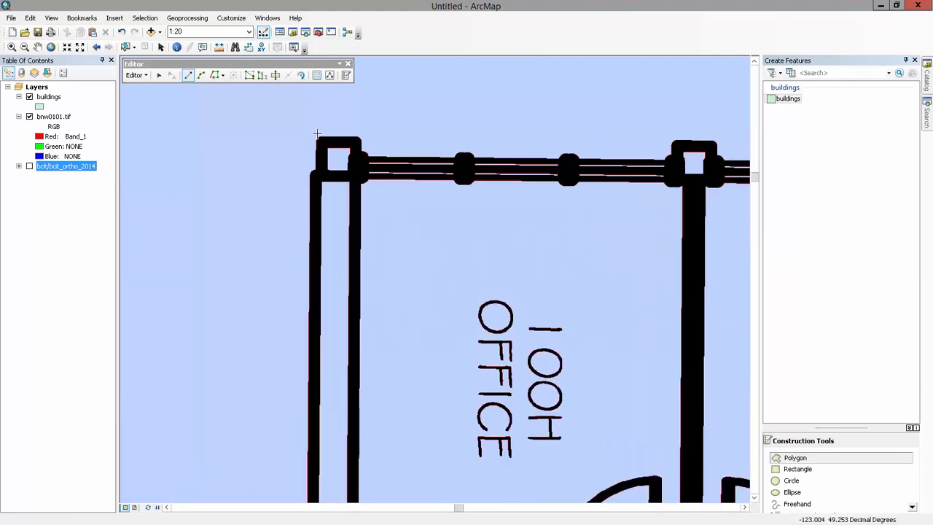
pyautogui.click(316, 137)
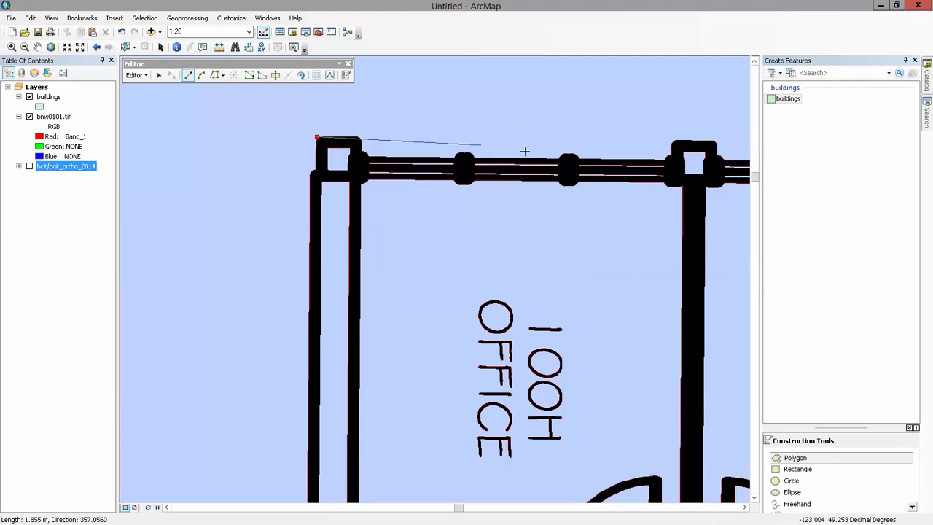
# - Add the second outline vertex at the upper wing's outer top-right corner, beside office 110E
pyautogui.scroll(2, 525, 150)
pyautogui.scroll(4, 525, 150)
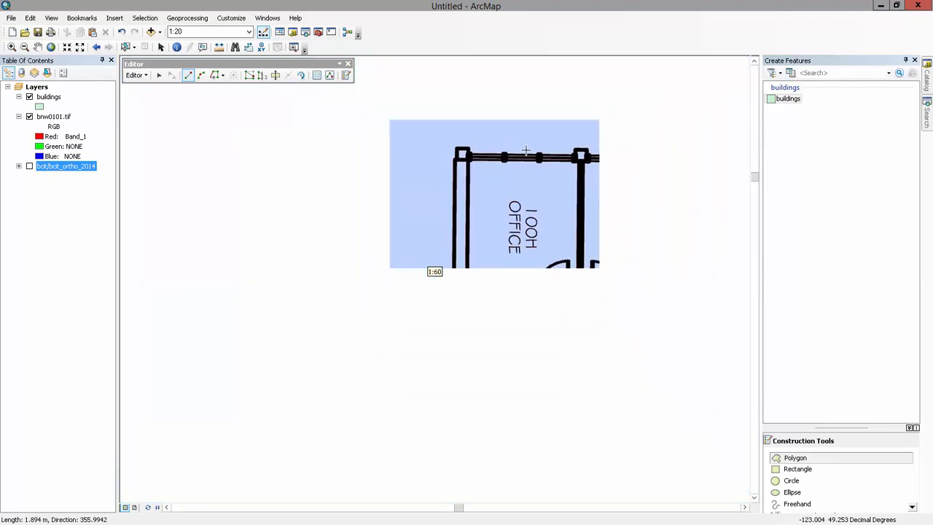
pyautogui.scroll(1, 525, 150)
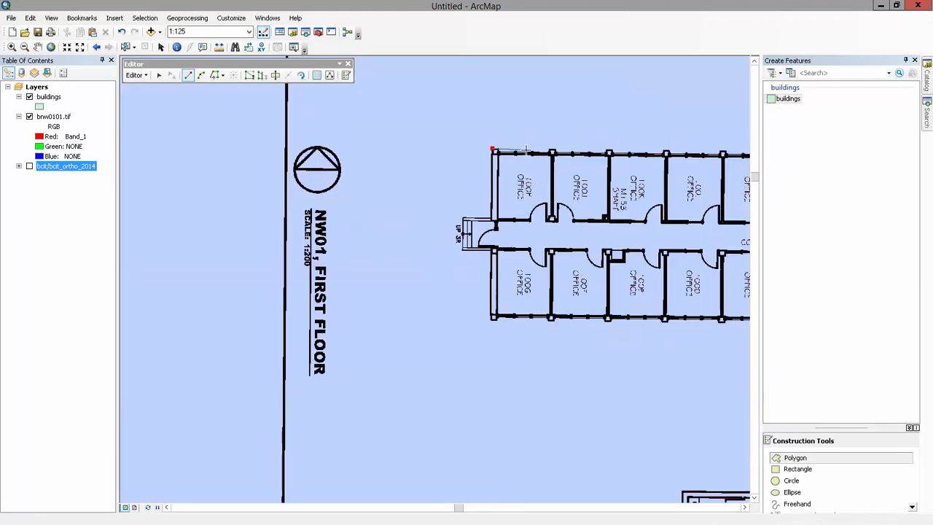
pyautogui.scroll(4, 663, 159)
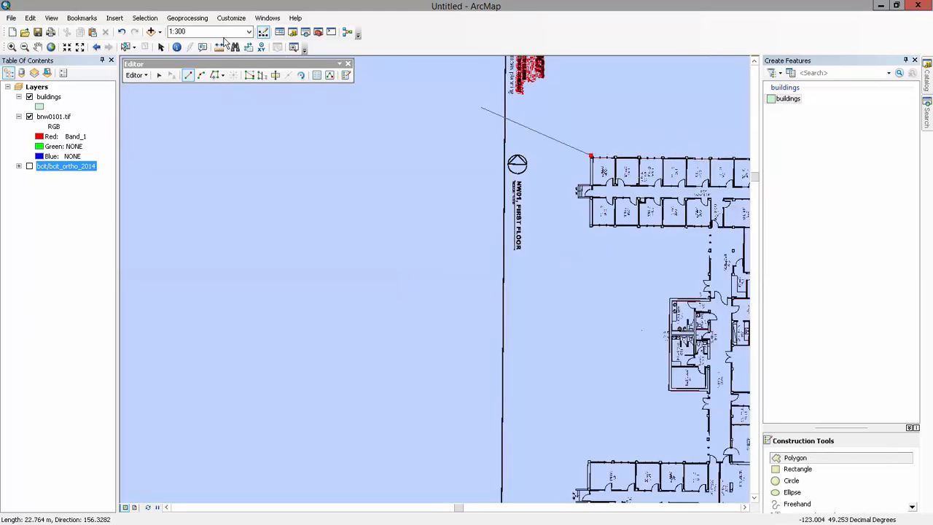
pyautogui.click(38, 47)
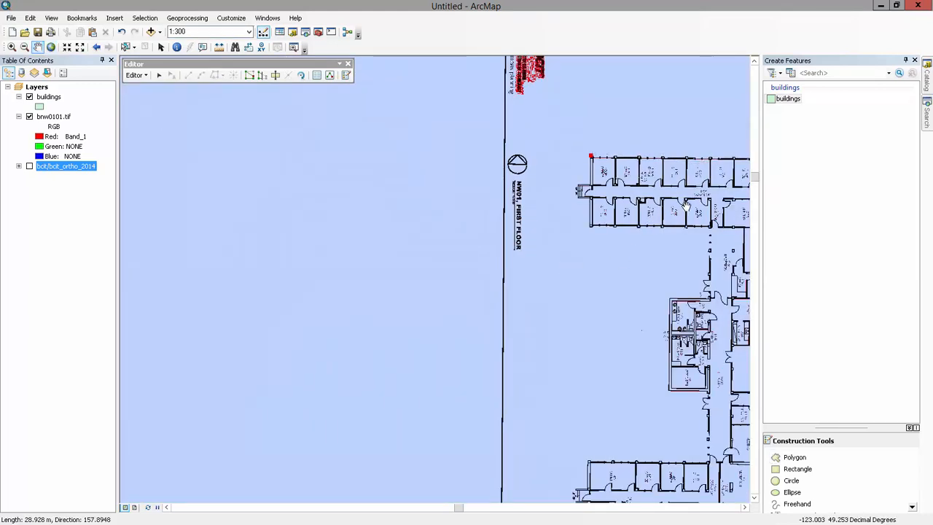
pyautogui.moveTo(566, 267); pyautogui.dragTo(183, 237)
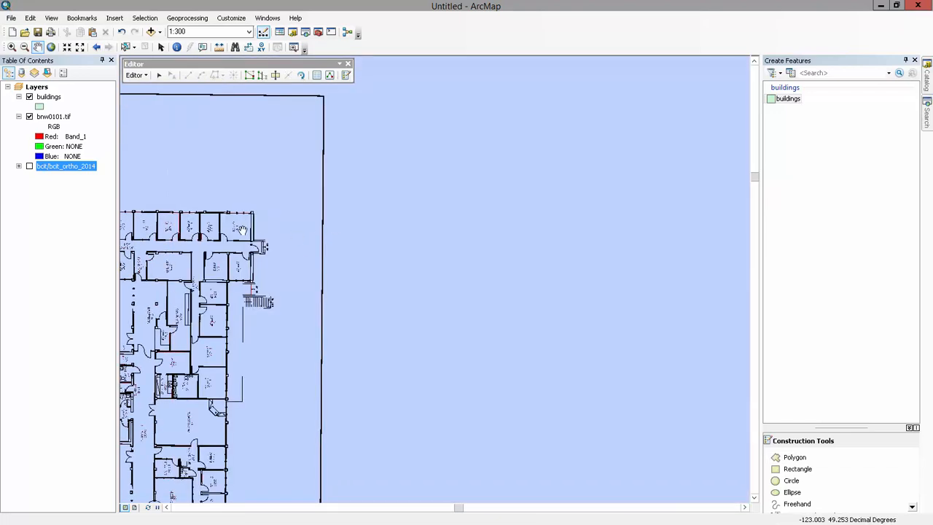
pyautogui.moveTo(242, 230); pyautogui.dragTo(359, 233)
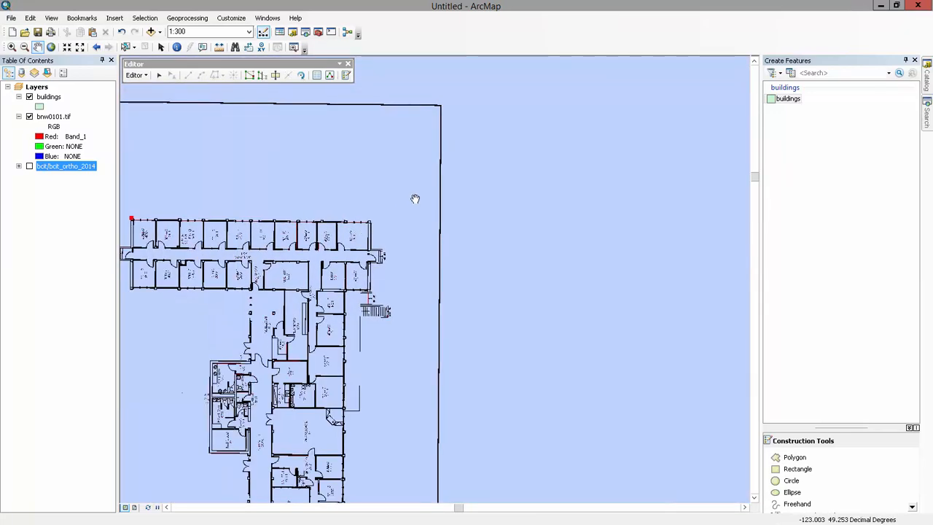
pyautogui.click(794, 457)
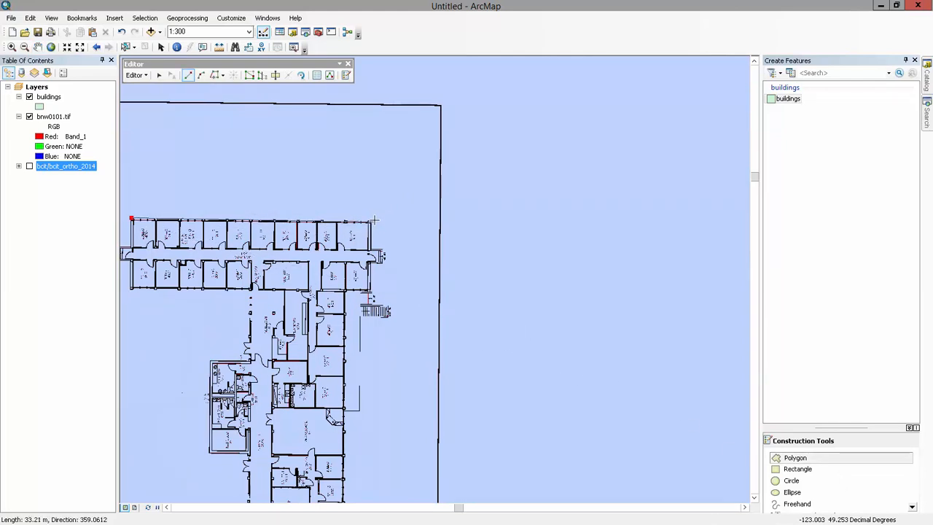
pyautogui.scroll(-1, 368, 223)
pyautogui.scroll(-1, 368, 222)
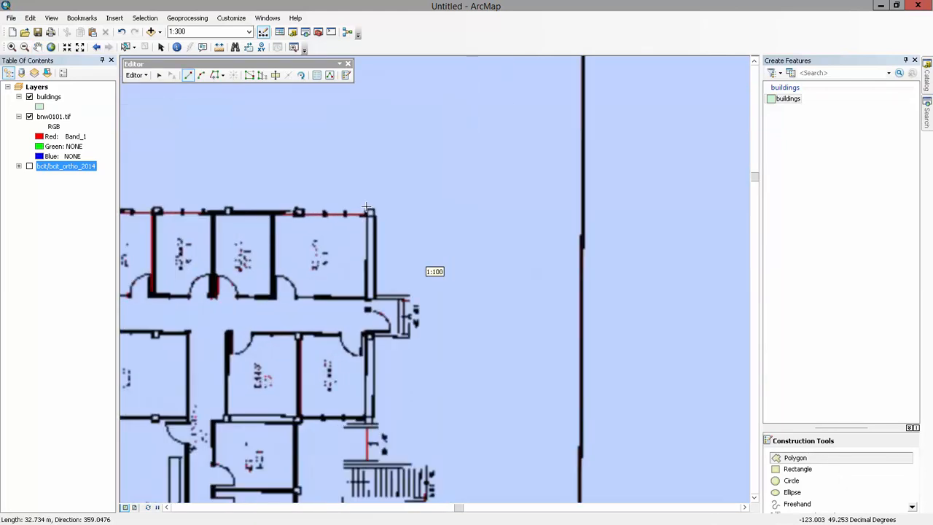
pyautogui.scroll(-2, 364, 209)
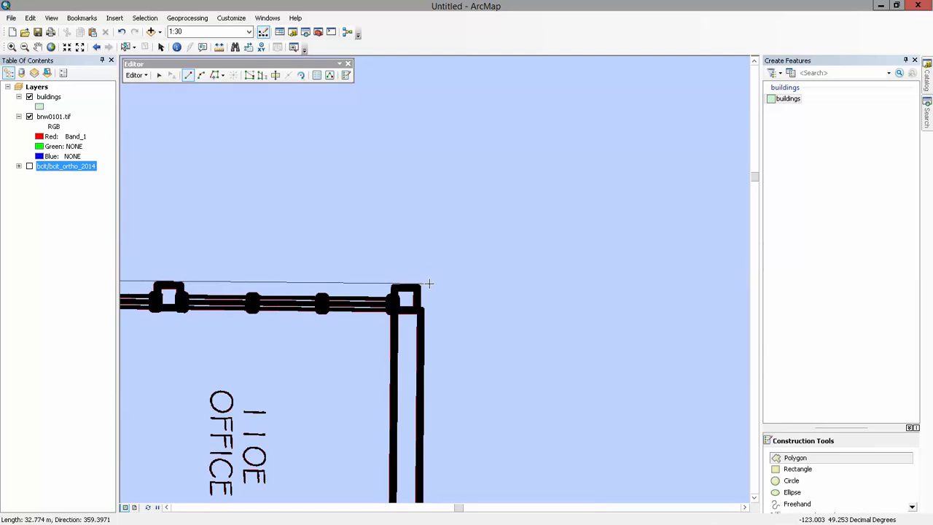
pyautogui.click(426, 283)
# - Add the third outline vertex where the outer wall beside office 110E meets the entrance steps
pyautogui.scroll(-1, 444, 324)
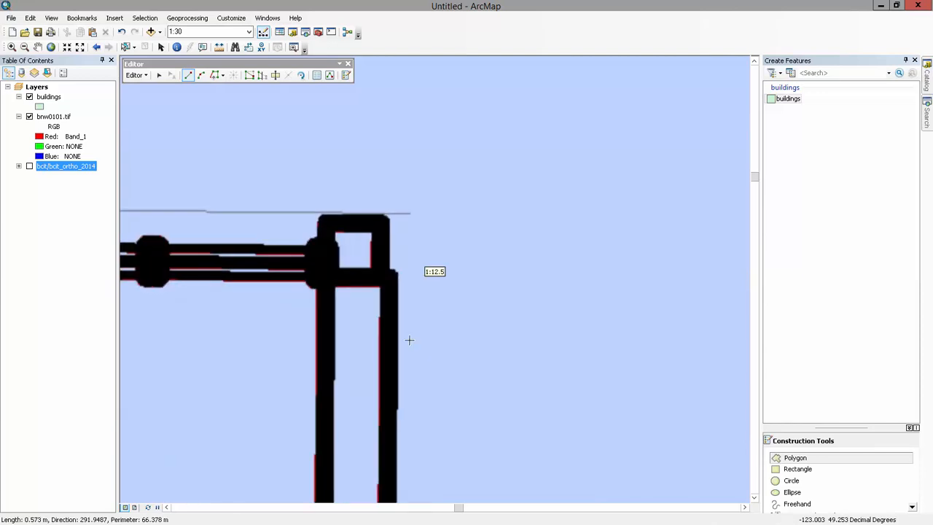
pyautogui.scroll(-2, 386, 335)
pyautogui.scroll(3, 433, 357)
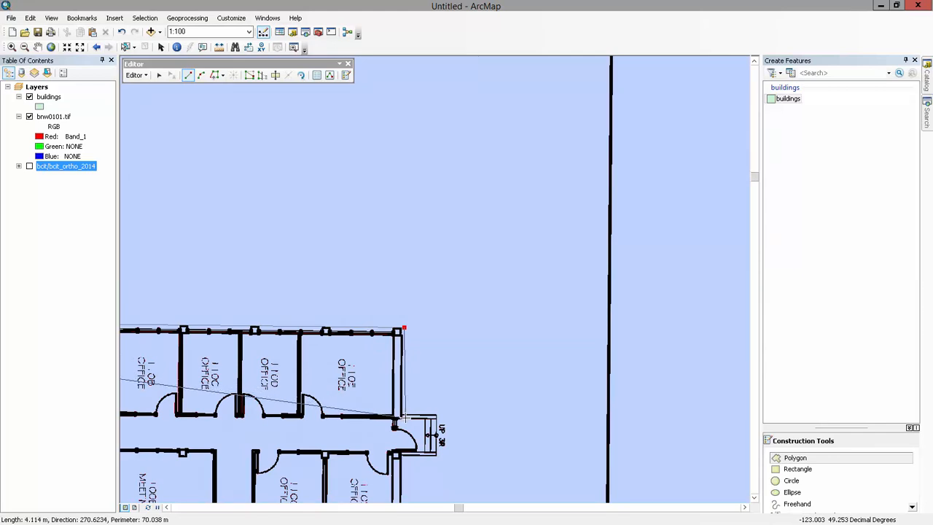
pyautogui.scroll(-1, 404, 419)
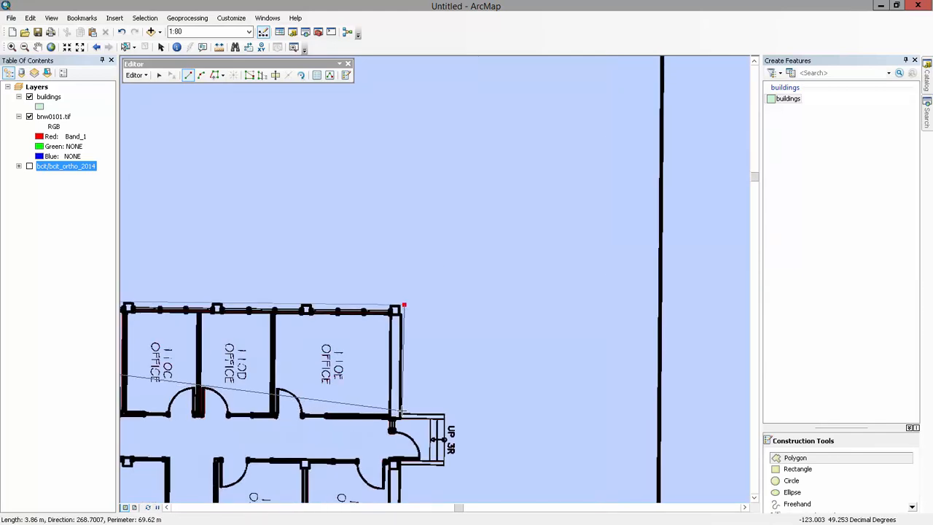
pyautogui.scroll(-3, 401, 415)
pyautogui.scroll(-1, 395, 417)
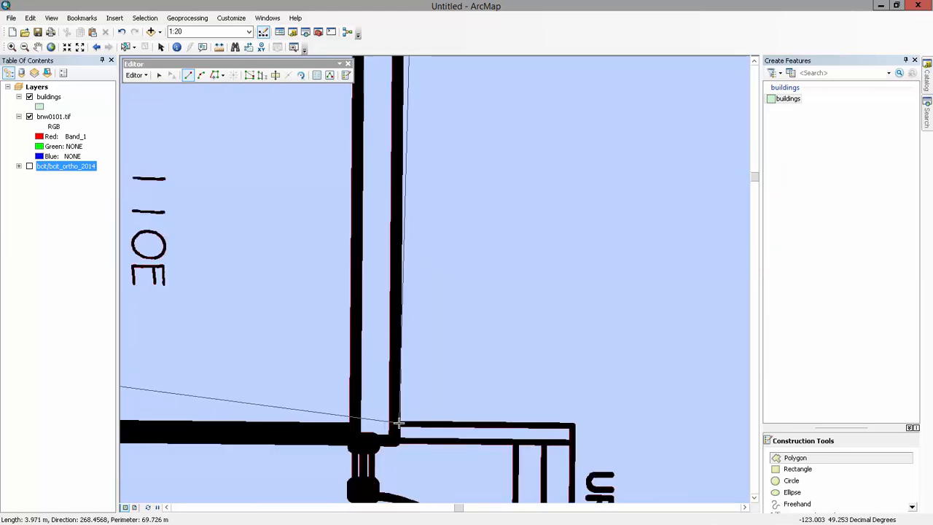
pyautogui.click(399, 421)
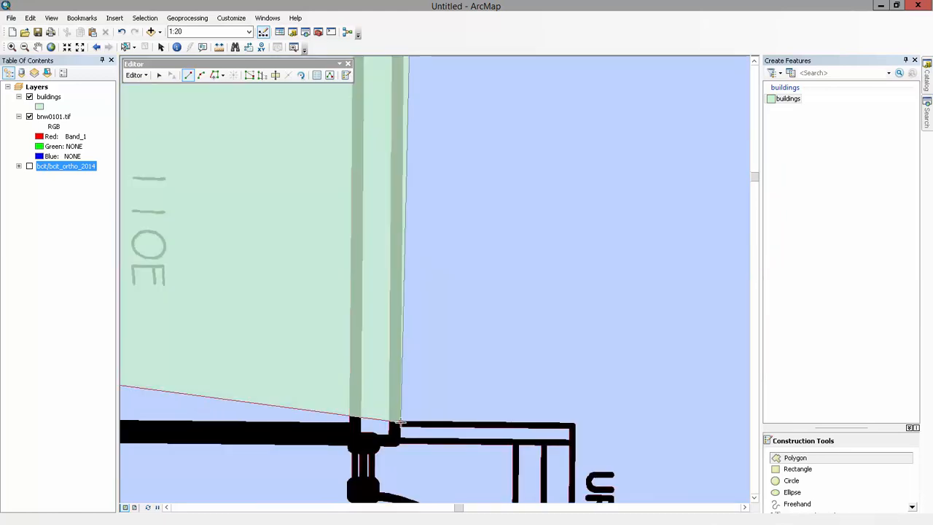
# - Trace the entrance steps between offices 110E and 110F with vertices at both outer corners and where they rejoin the building wall
pyautogui.click(576, 423)
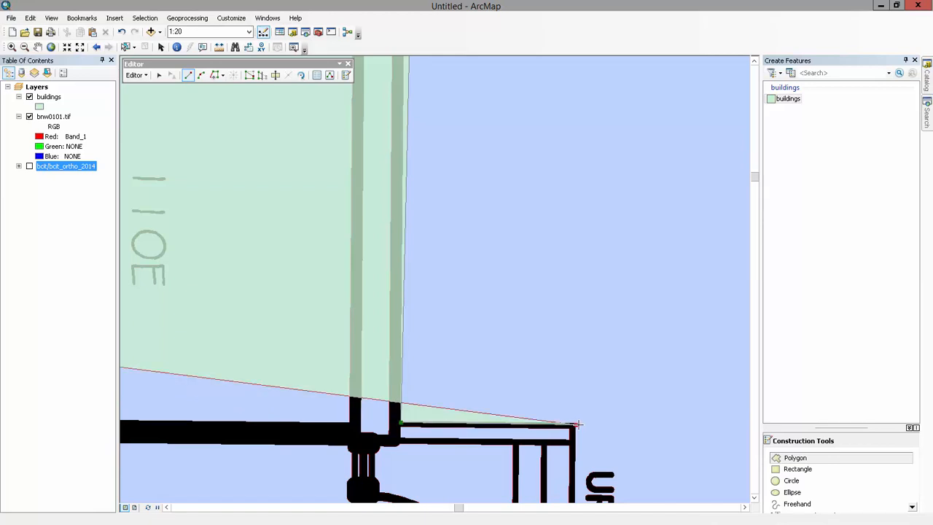
pyautogui.click(755, 499)
pyautogui.click(754, 499)
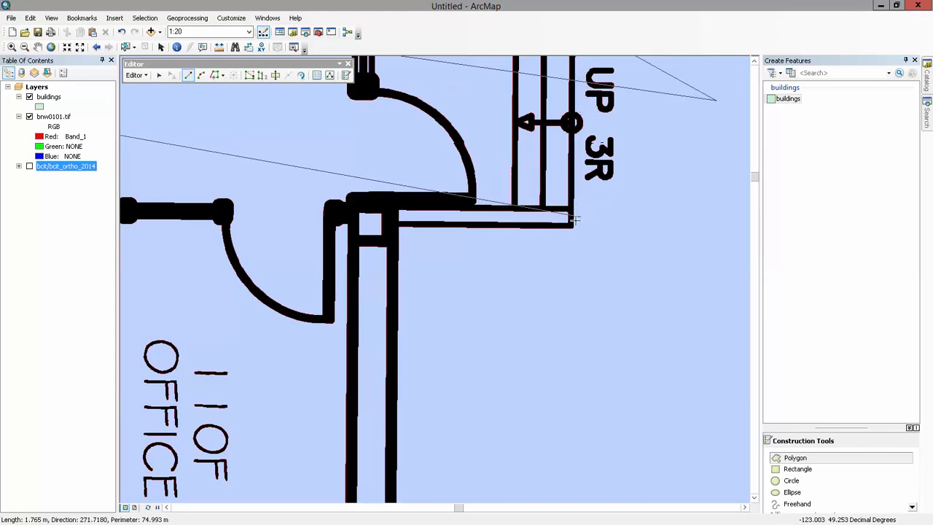
pyautogui.scroll(-2, 576, 219)
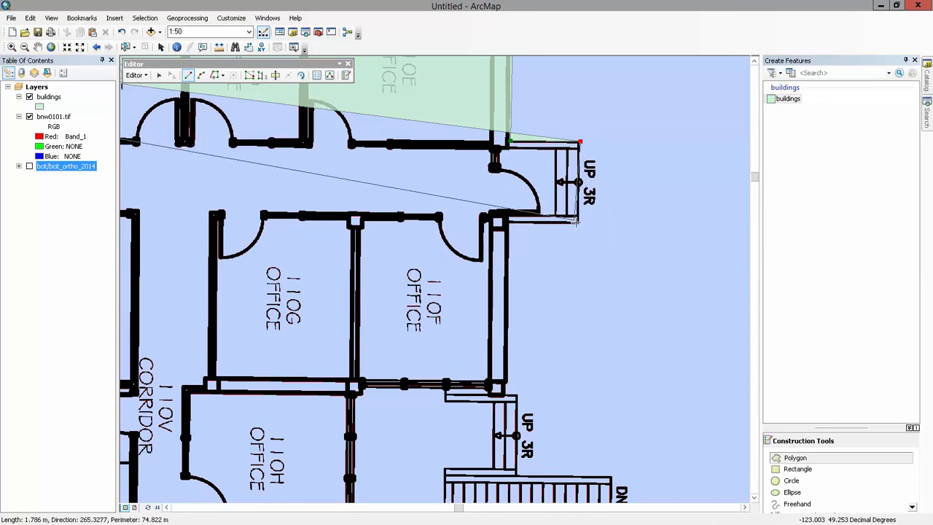
pyautogui.scroll(2, 576, 221)
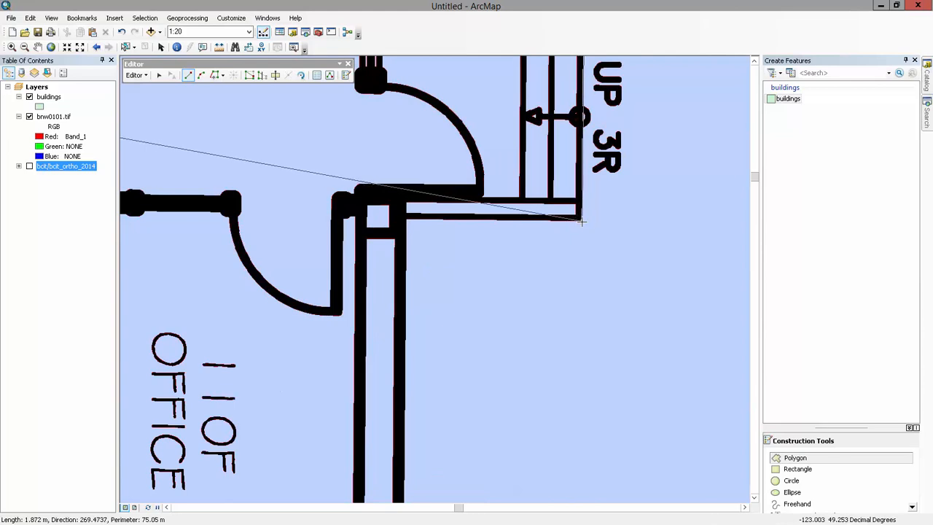
pyautogui.click(581, 221)
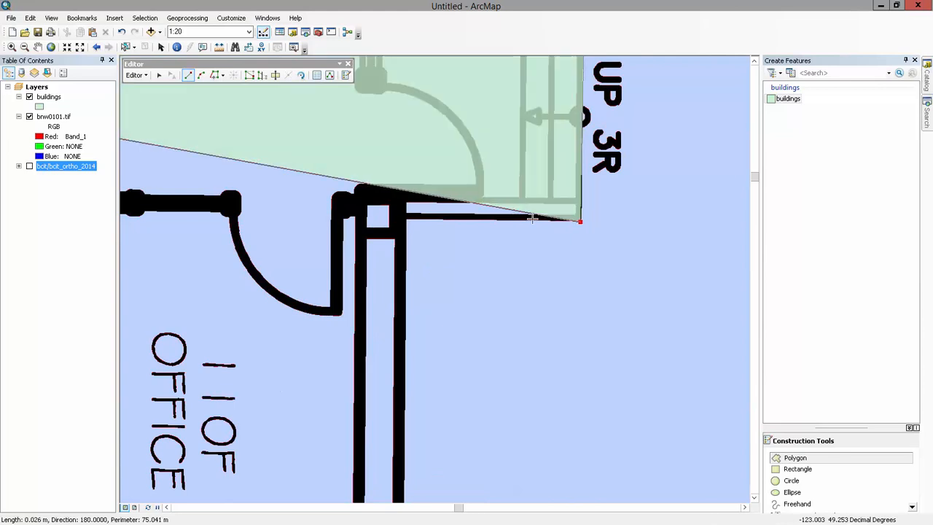
pyautogui.click(408, 218)
# - Add an outline vertex at the outer wall corner of office 110F, just above the next set of steps
pyautogui.scroll(2, 437, 394)
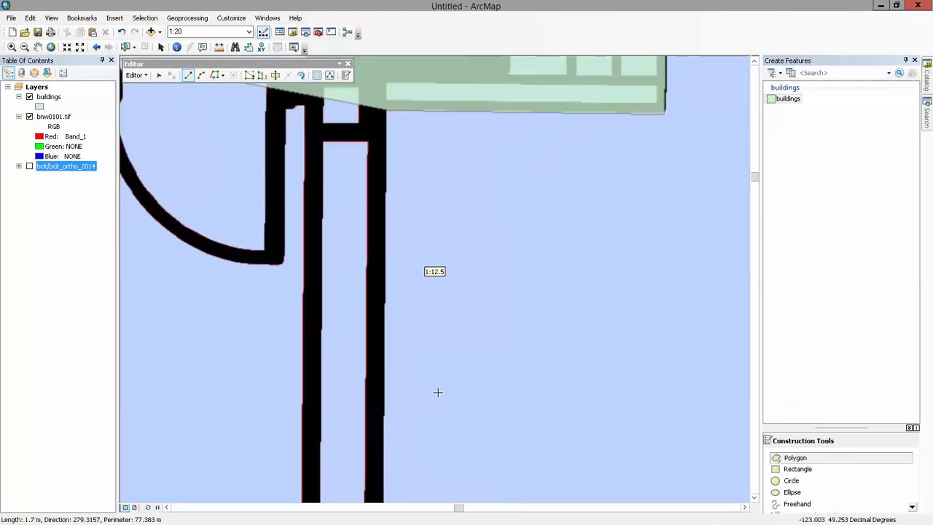
pyautogui.scroll(-7, 438, 393)
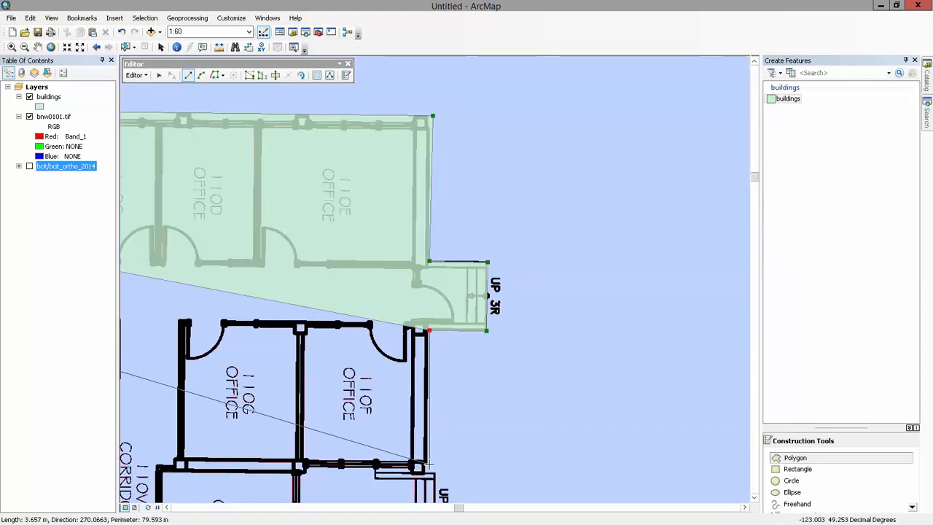
pyautogui.click(428, 463)
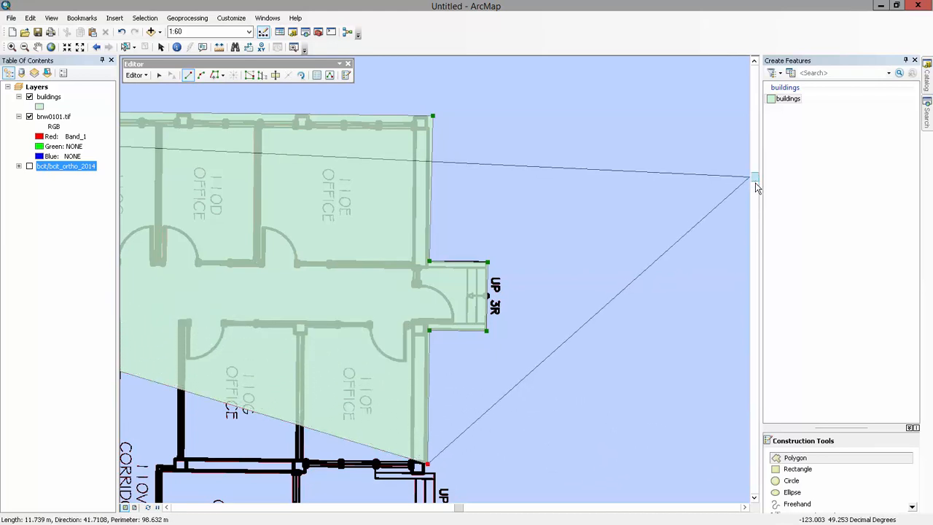
# - Add an outline vertex at the outer bottom-left wall corner of office 100G
pyautogui.moveTo(756, 183); pyautogui.dragTo(755, 216)
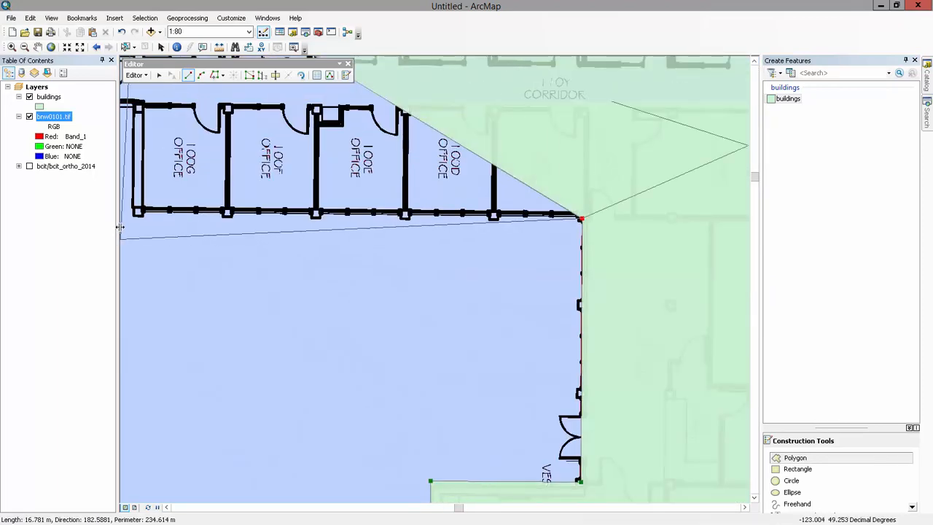
pyautogui.scroll(-2, 130, 212)
pyautogui.scroll(5, 130, 213)
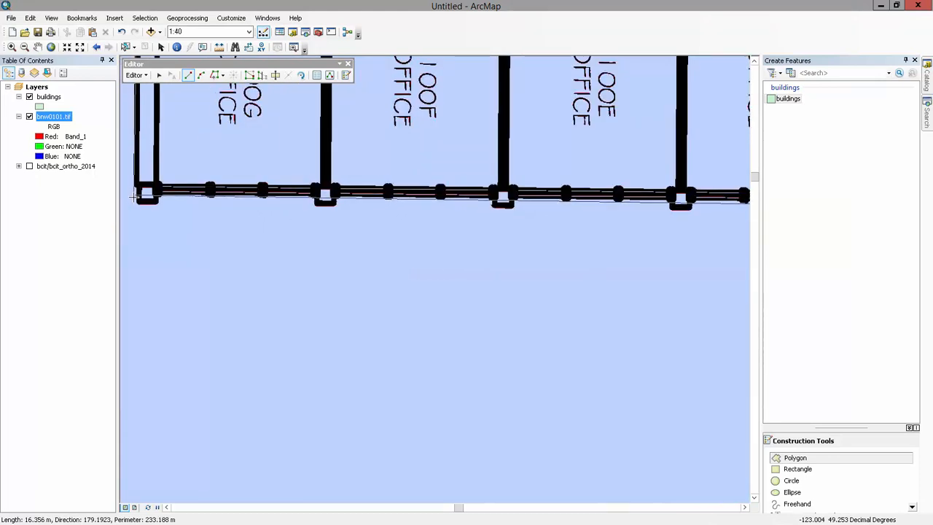
pyautogui.click(134, 198)
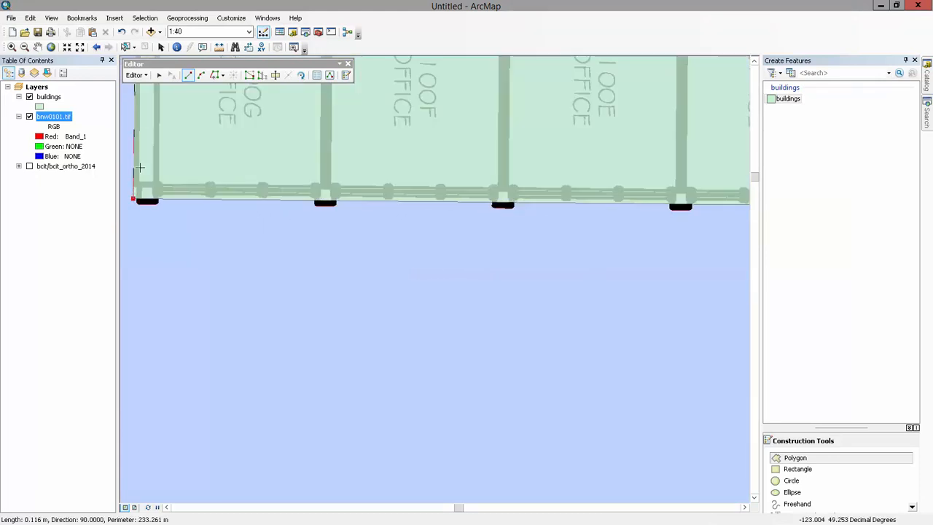
# - Trace the entrance steps between offices 100G and 100H with vertices at both wall junctions and both outer corners
pyautogui.click(756, 62)
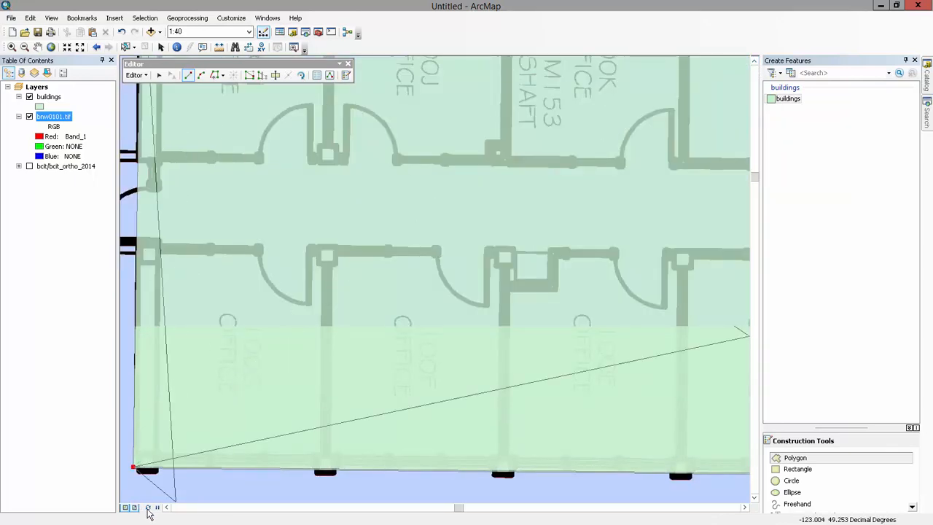
pyautogui.click(167, 506)
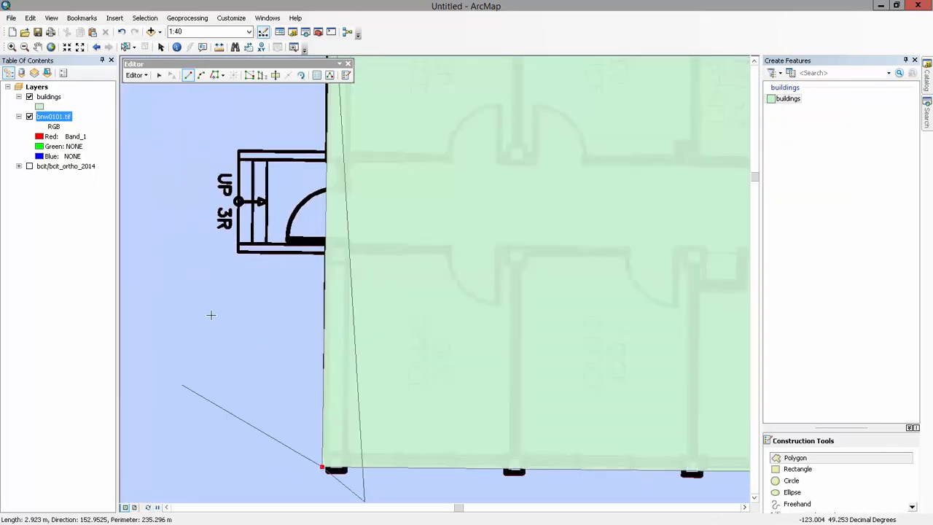
pyautogui.click(325, 254)
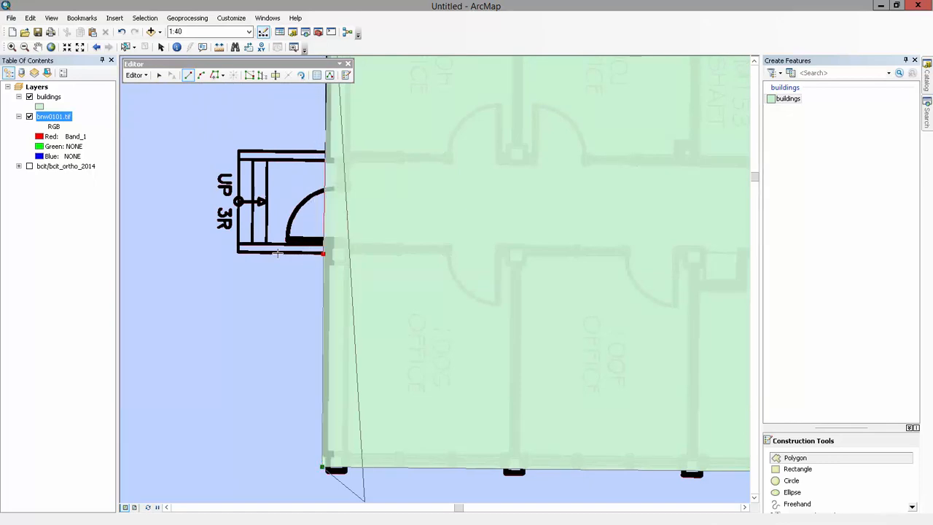
pyautogui.click(235, 254)
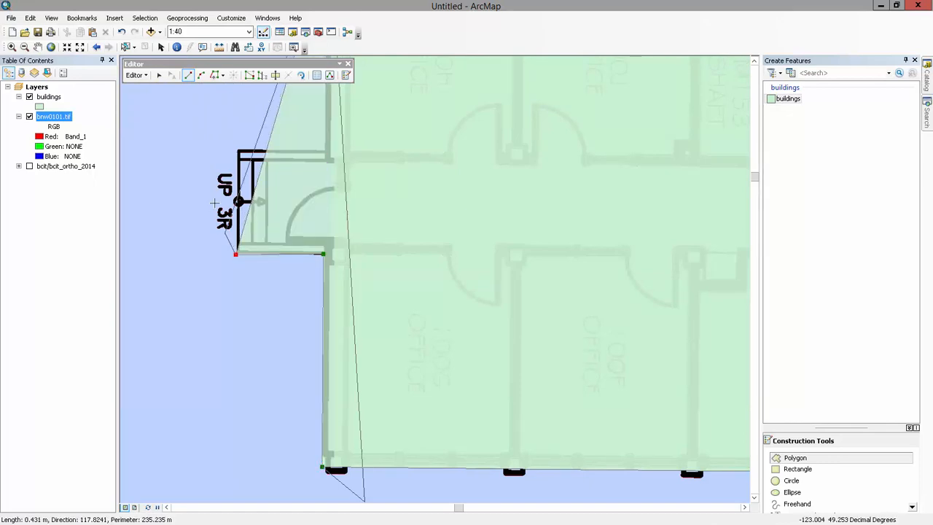
pyautogui.click(237, 149)
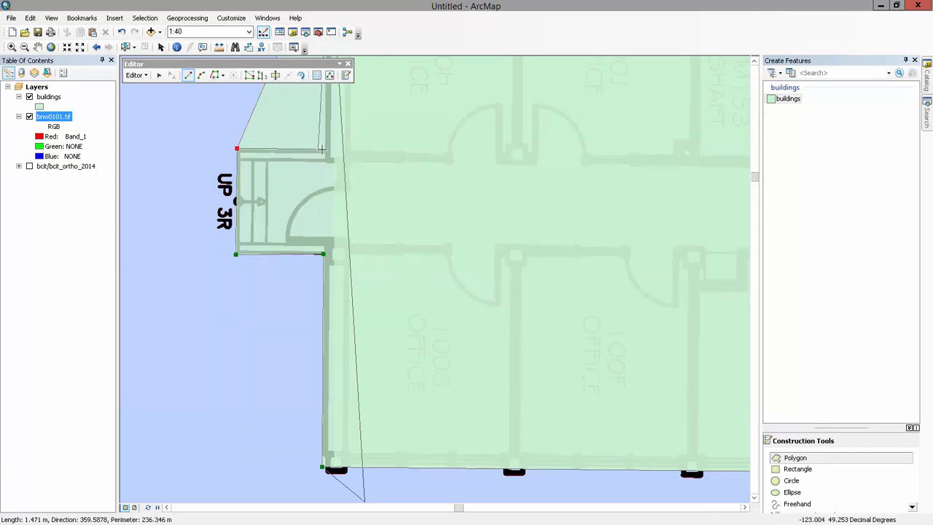
pyautogui.doubleClick(327, 149)
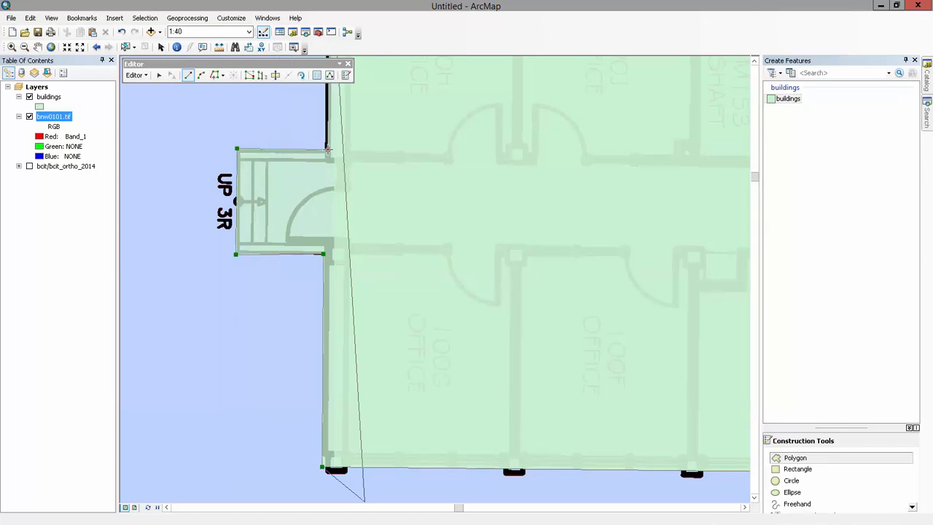
pyautogui.click(327, 150)
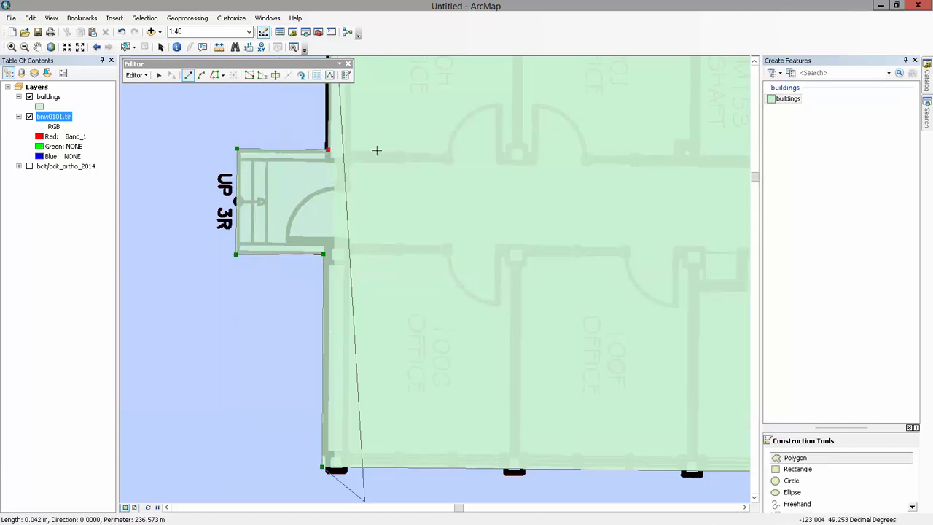
# - Finish the sketch along the outer wall of office 100H to close the building polygon
pyautogui.click(754, 65)
pyautogui.click(754, 72)
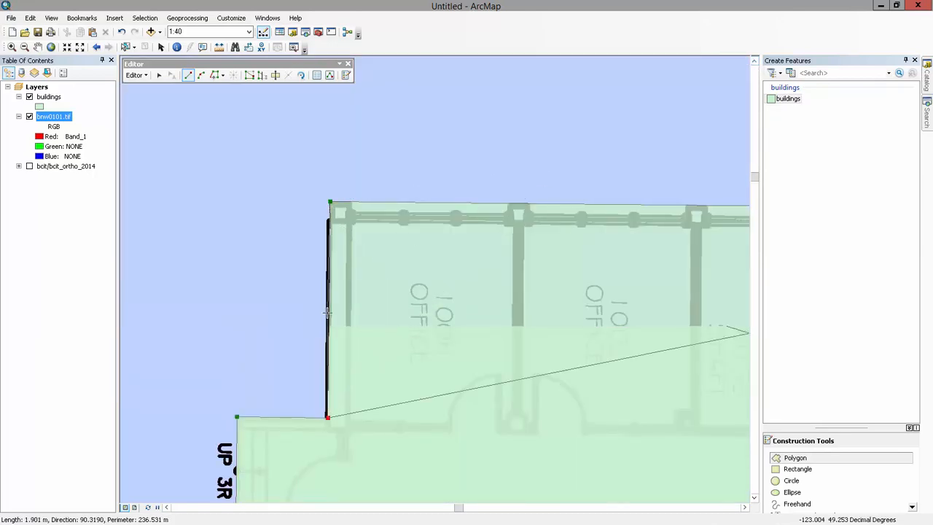
pyautogui.rightClick(327, 313)
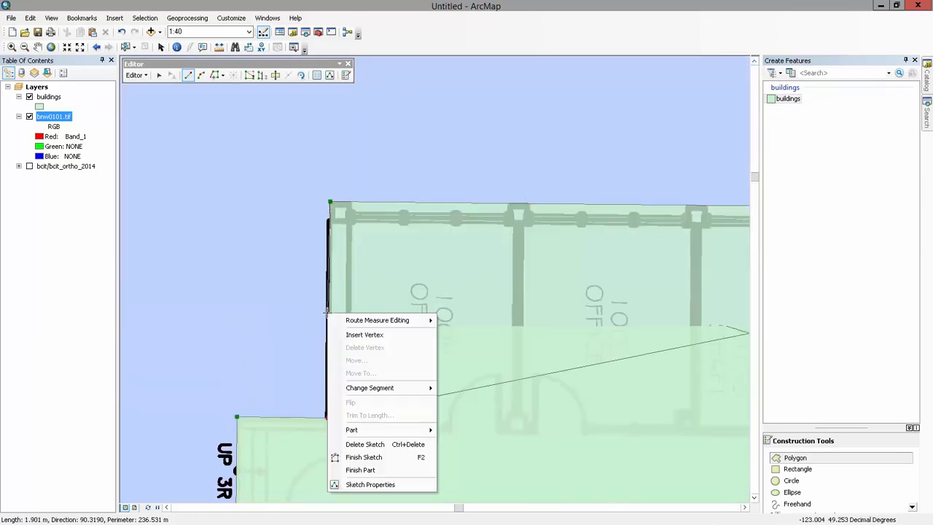
pyautogui.click(361, 457)
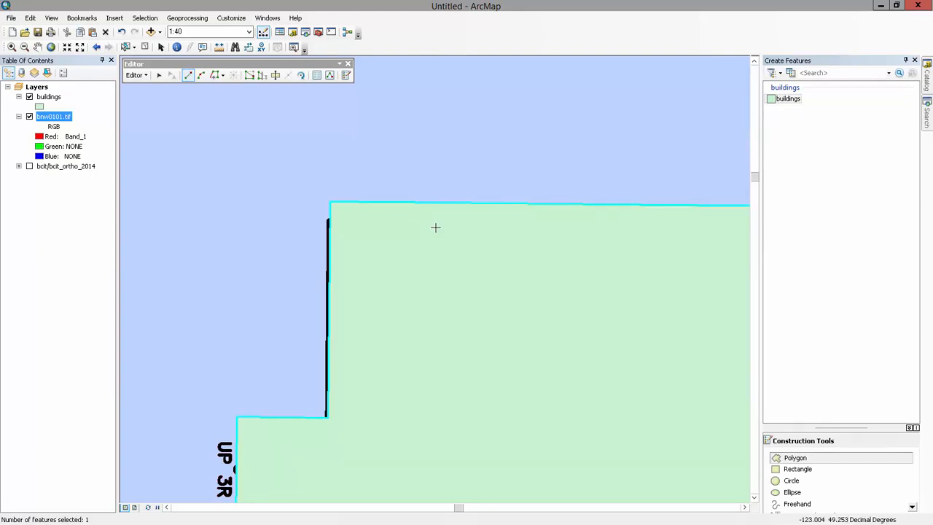
# - Set the buildings layer's display transparency to 70% in its layer properties
pyautogui.rightClick(52, 98)
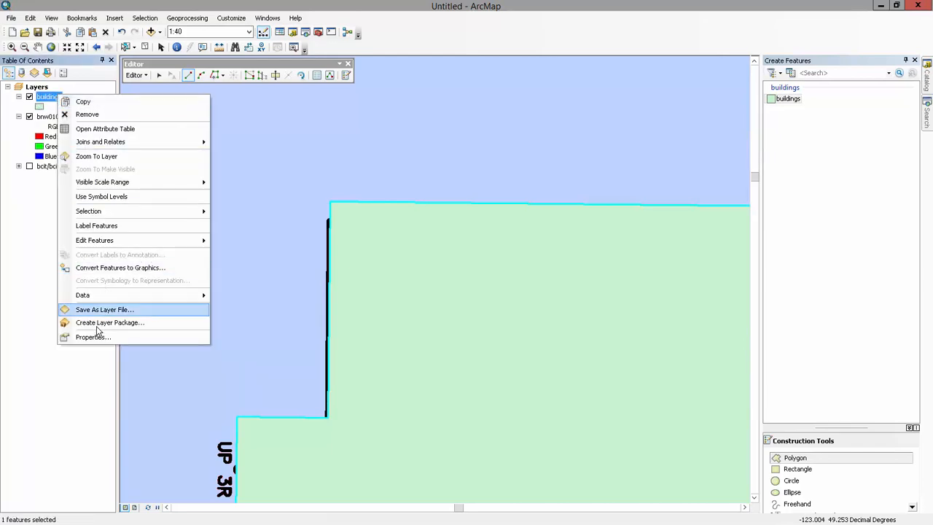
pyautogui.click(93, 337)
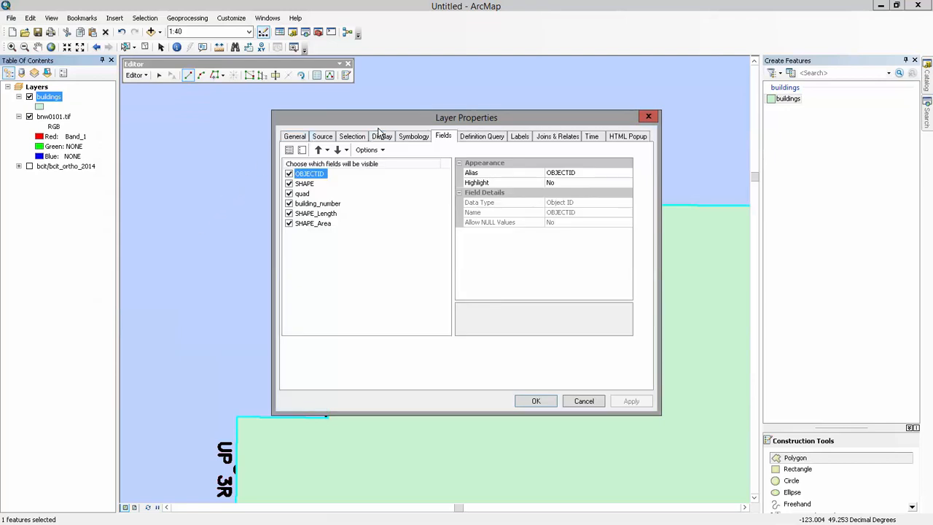
pyautogui.click(382, 139)
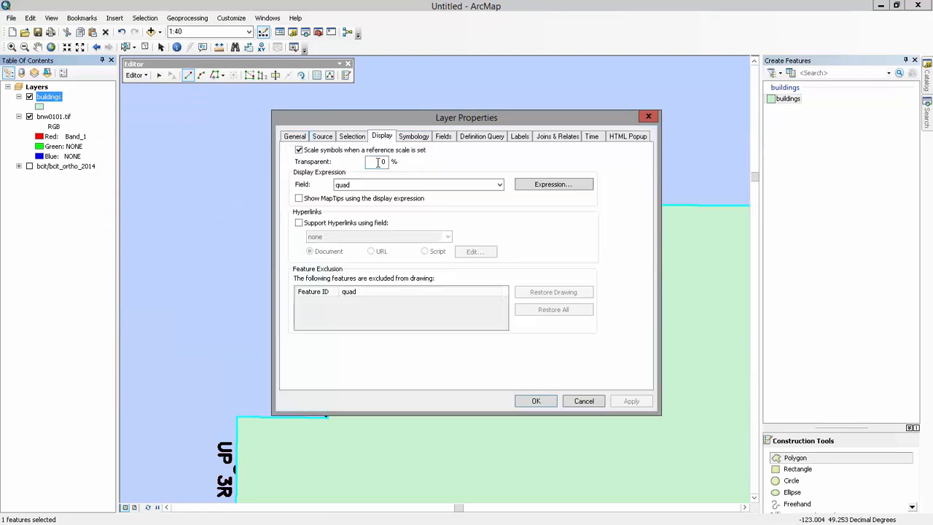
pyautogui.moveTo(378, 162); pyautogui.dragTo(409, 161)
pyautogui.write('7')
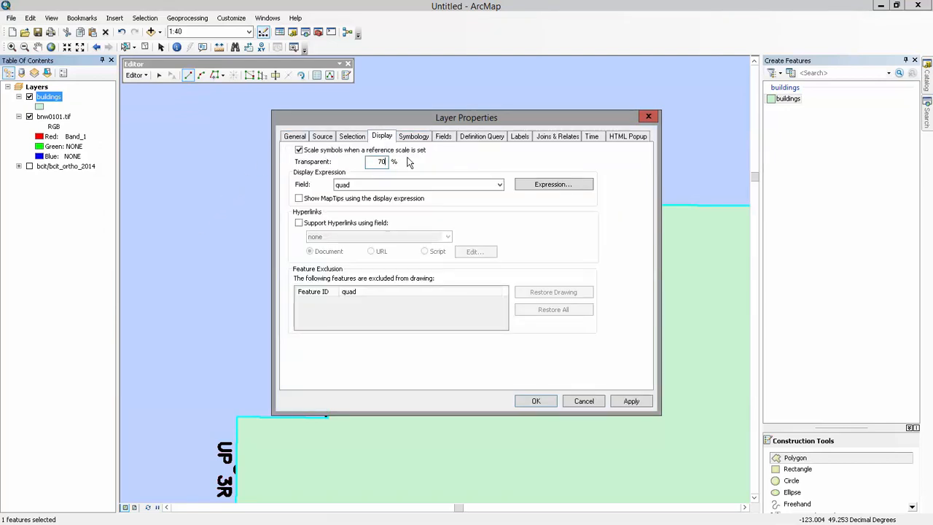
pyautogui.press('Return')
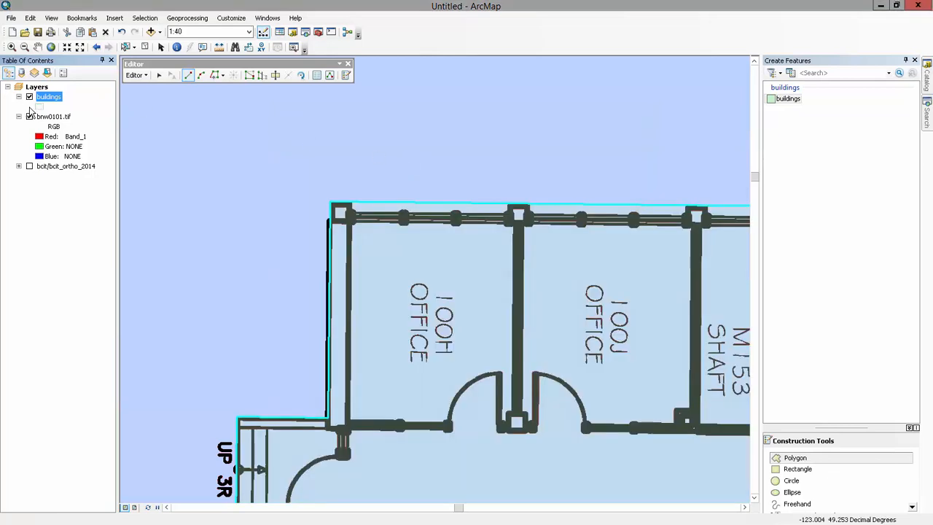
# - Change the fill color of the buildings layer symbol to red
pyautogui.click(40, 106)
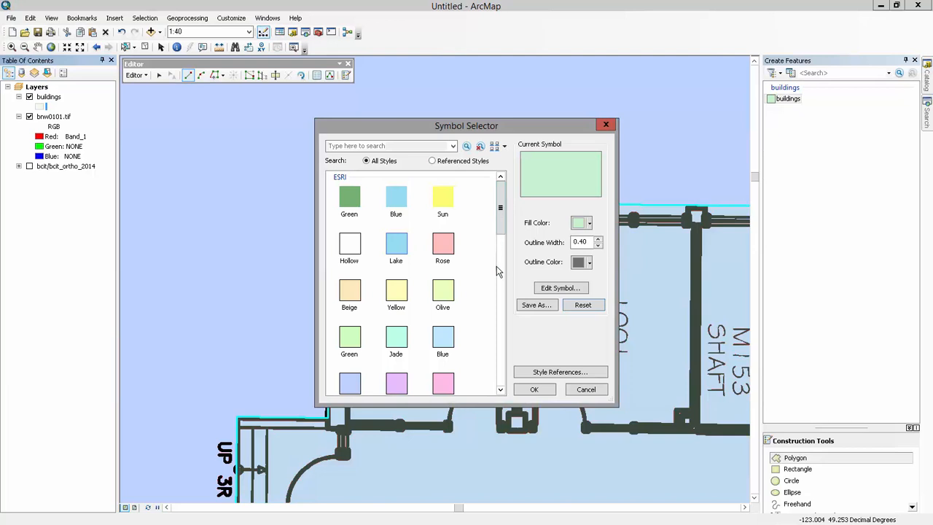
pyautogui.click(589, 223)
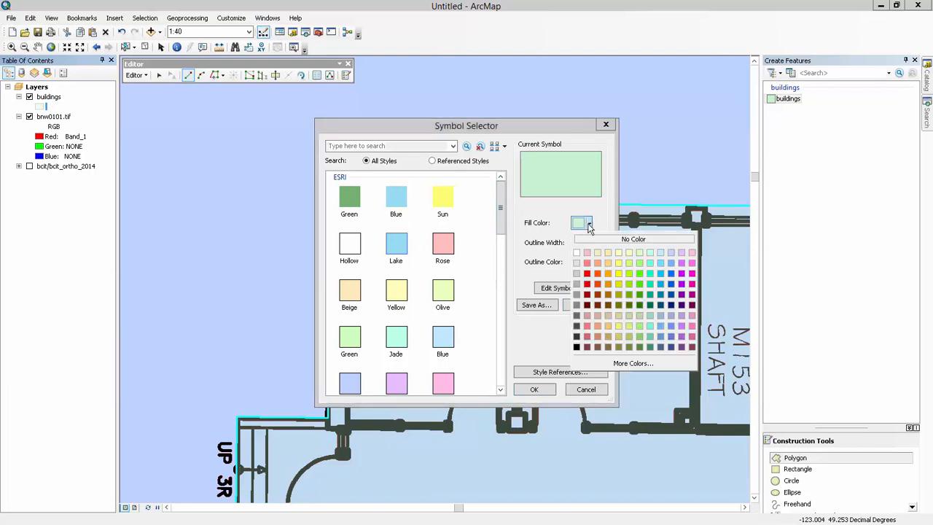
pyautogui.click(587, 273)
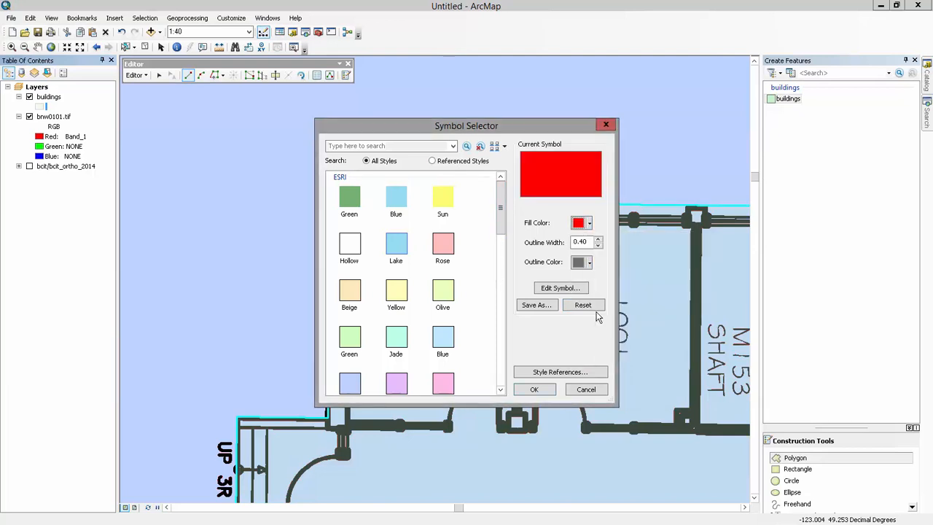
pyautogui.click(535, 390)
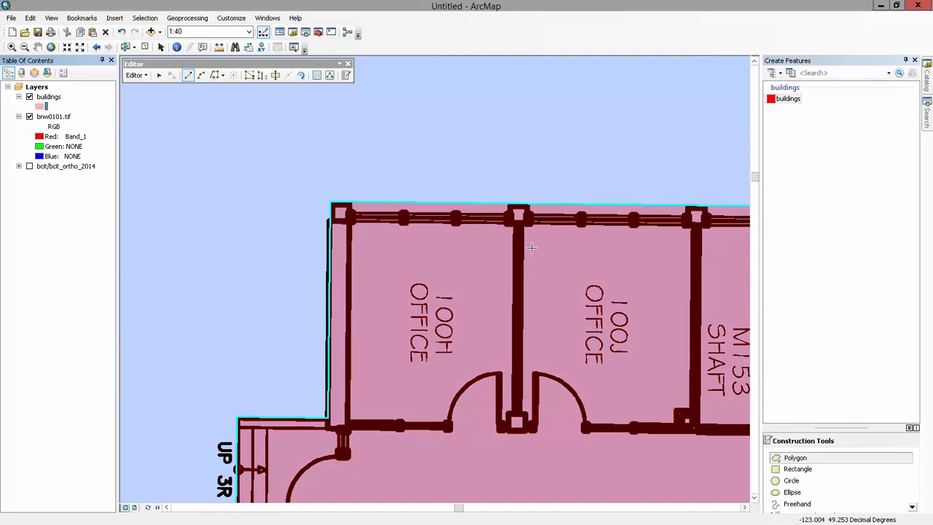
# - Fill in the building polygon's attributes with quad NW and building_number 1
pyautogui.scroll(2, 512, 348)
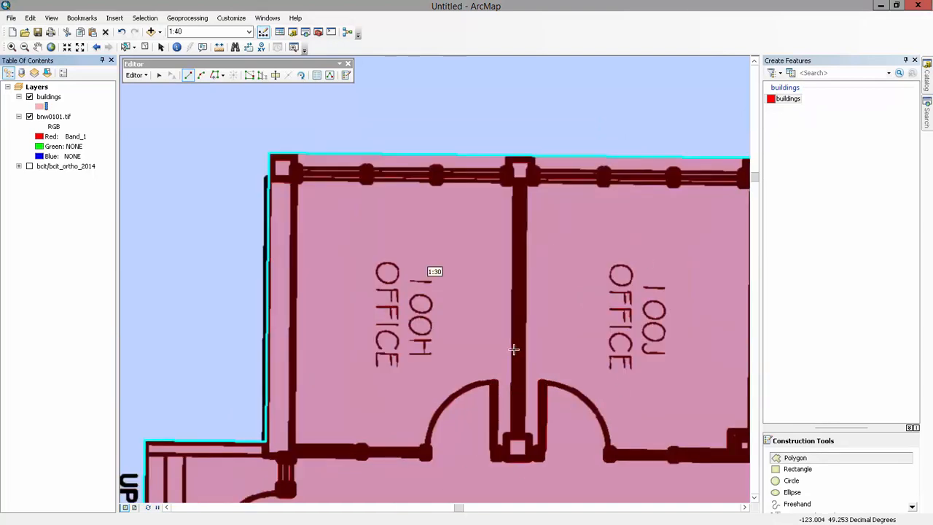
pyautogui.scroll(-1, 500, 343)
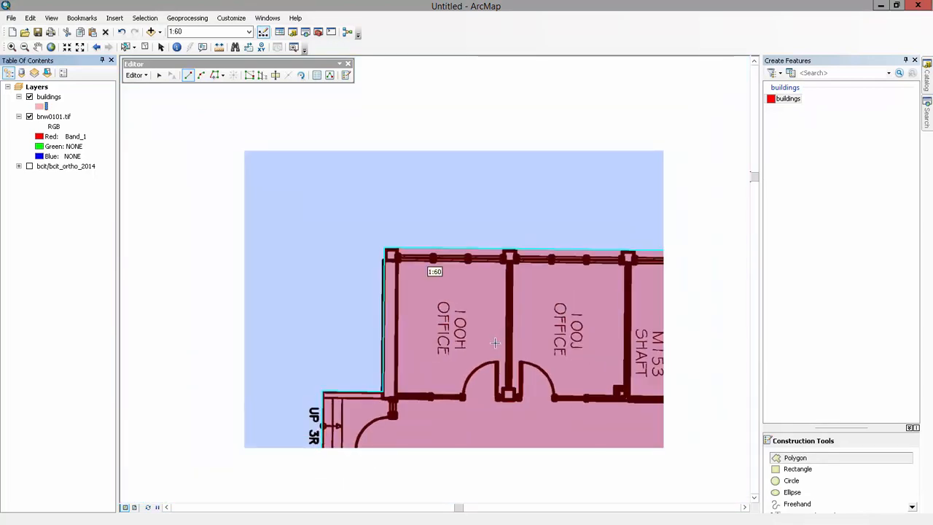
pyautogui.scroll(1, 495, 339)
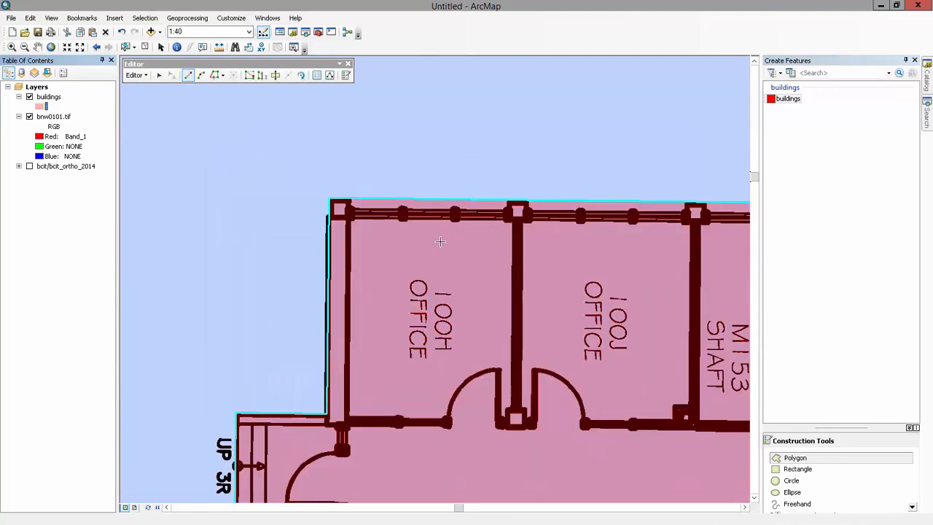
pyautogui.click(317, 76)
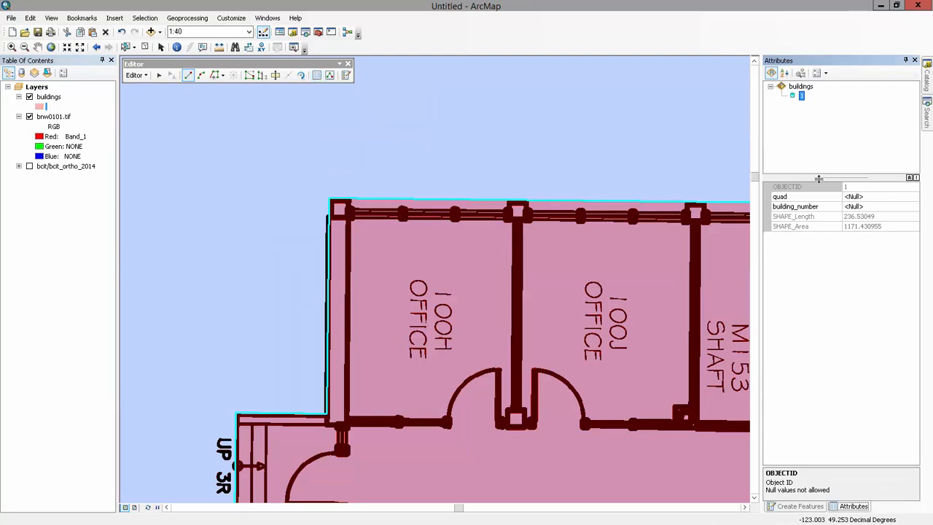
pyautogui.click(878, 197)
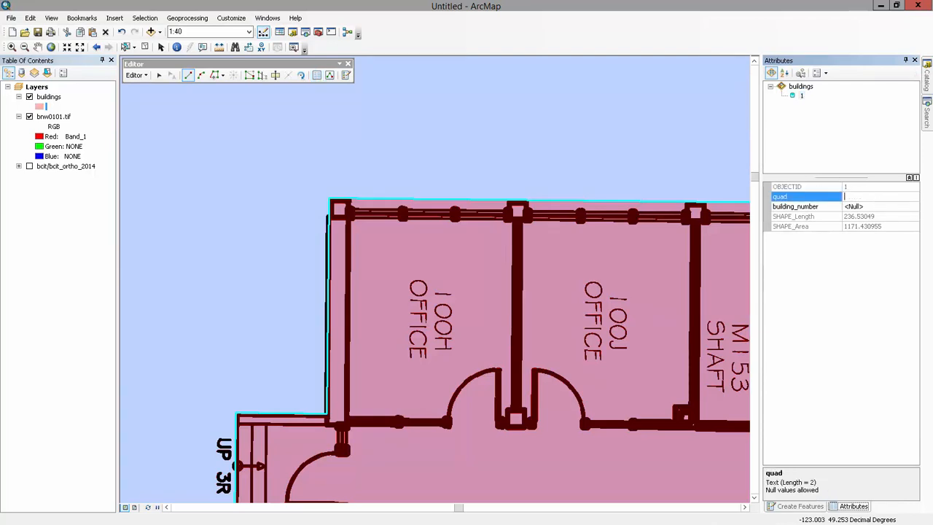
pyautogui.write('NW')
pyautogui.click(877, 208)
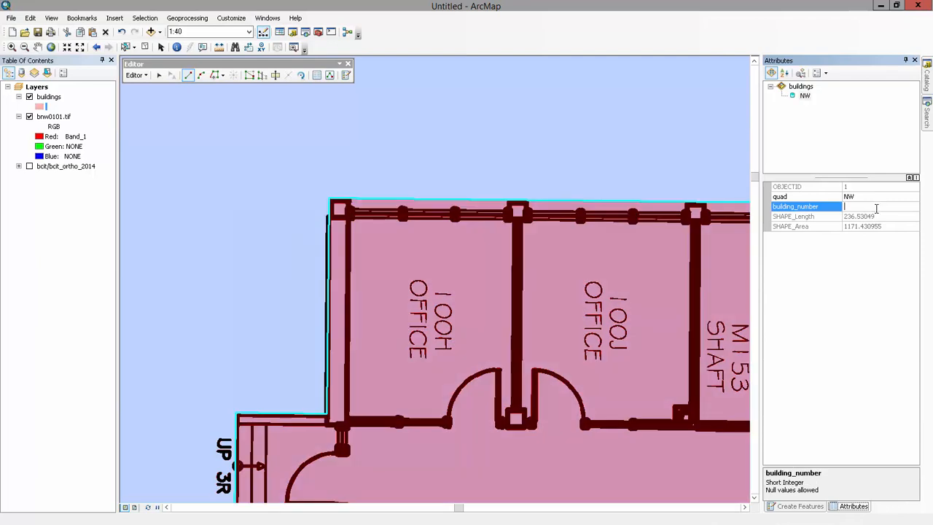
pyautogui.write('1')
pyautogui.click(893, 217)
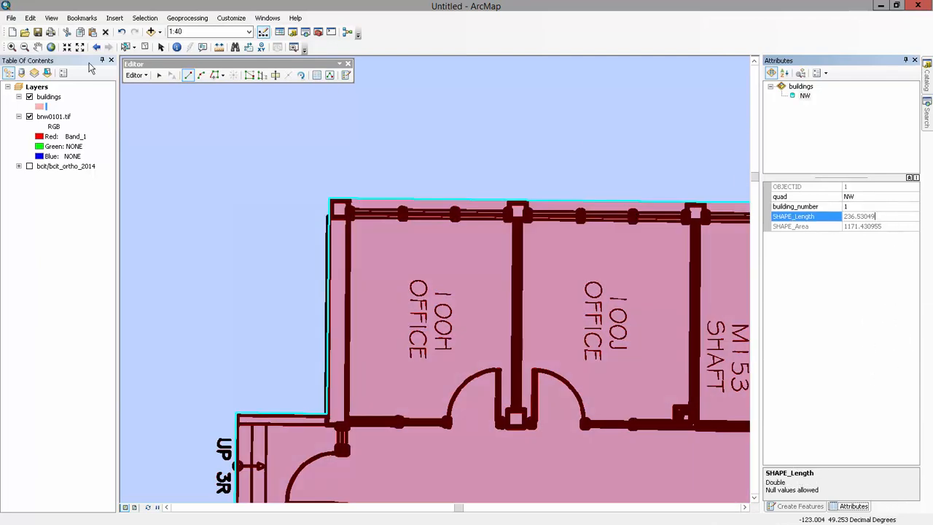
# - Save the edits to the buildings layer and stop the editing session
pyautogui.click(135, 76)
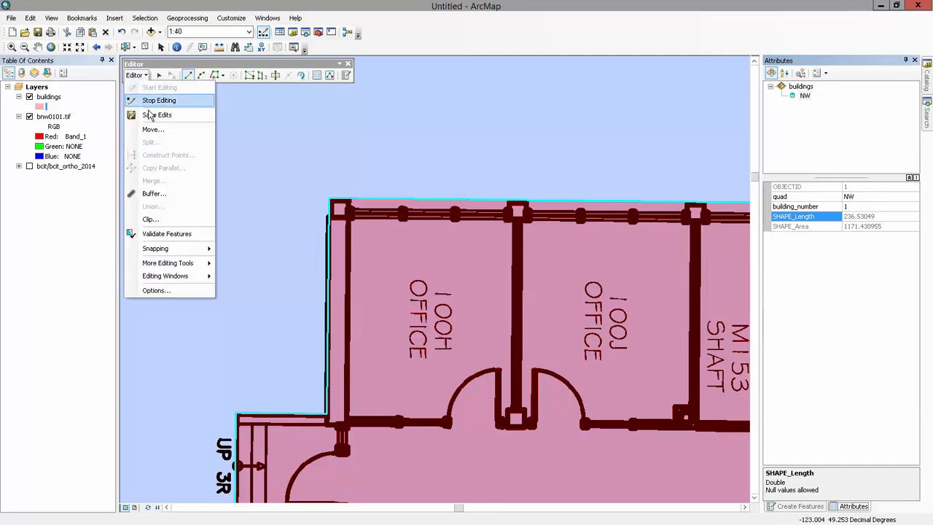
pyautogui.click(149, 115)
pyautogui.click(135, 75)
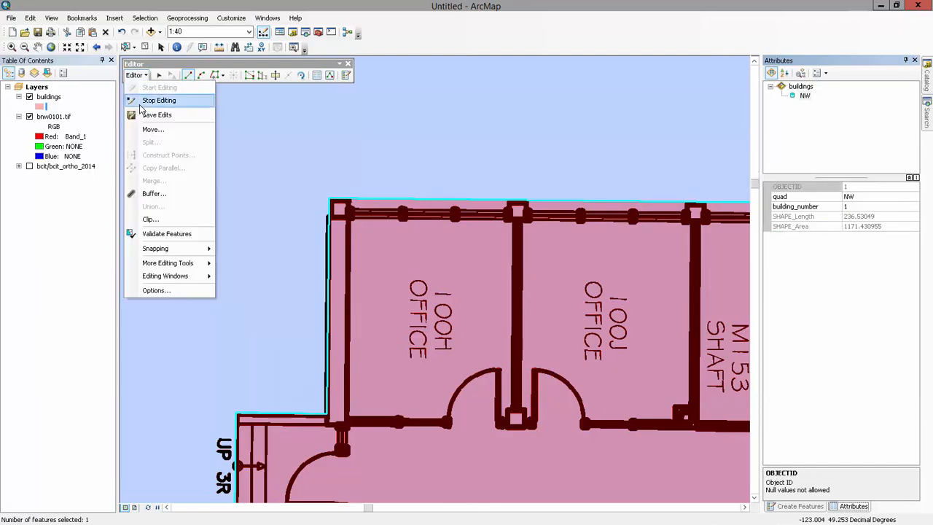
pyautogui.click(138, 100)
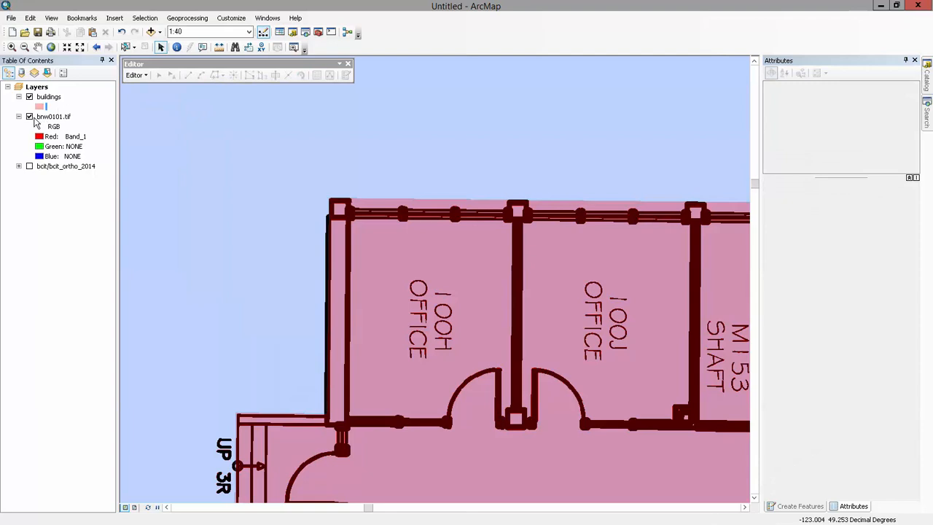
# - Hide the bnw0101.tif floor plan and display the bcit_ortho_2014 imagery to compare the building polygon with the roof outline
pyautogui.click(30, 117)
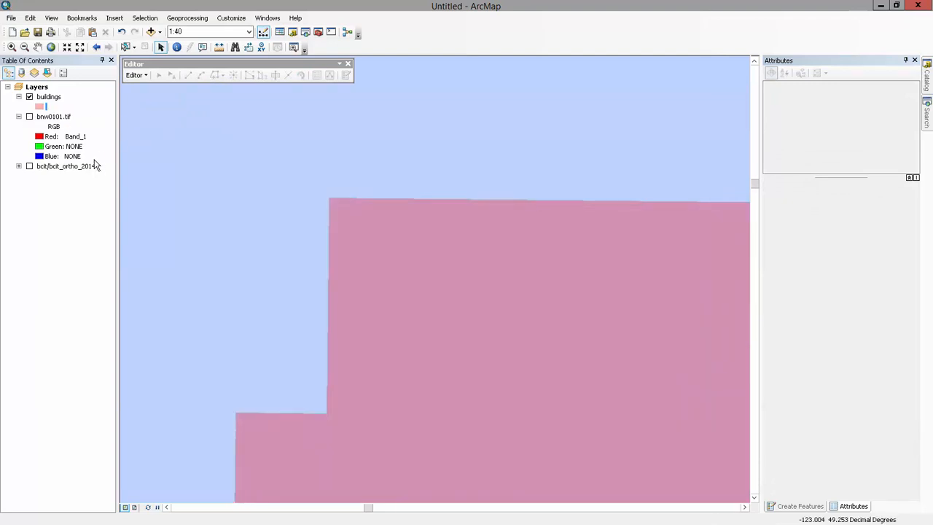
pyautogui.click(29, 166)
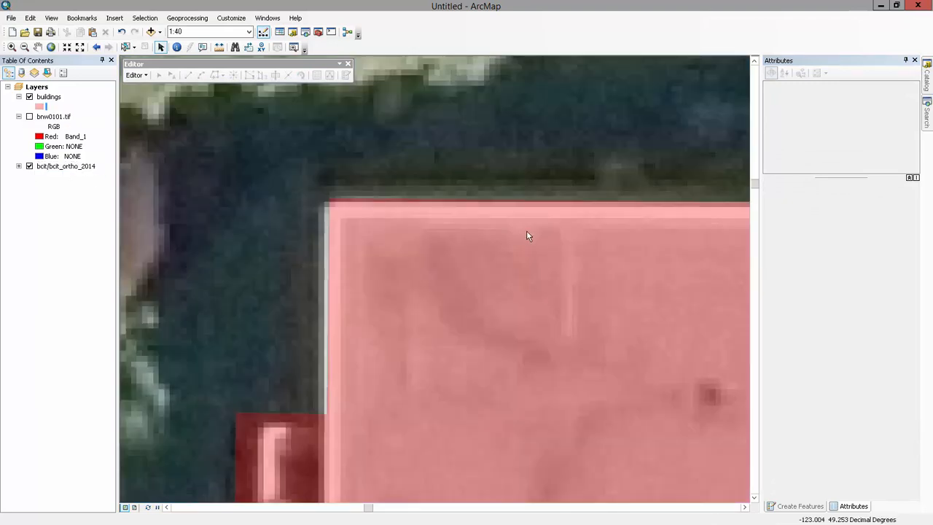
pyautogui.scroll(3, 539, 264)
pyautogui.scroll(-5, 554, 273)
pyautogui.scroll(-4, 562, 287)
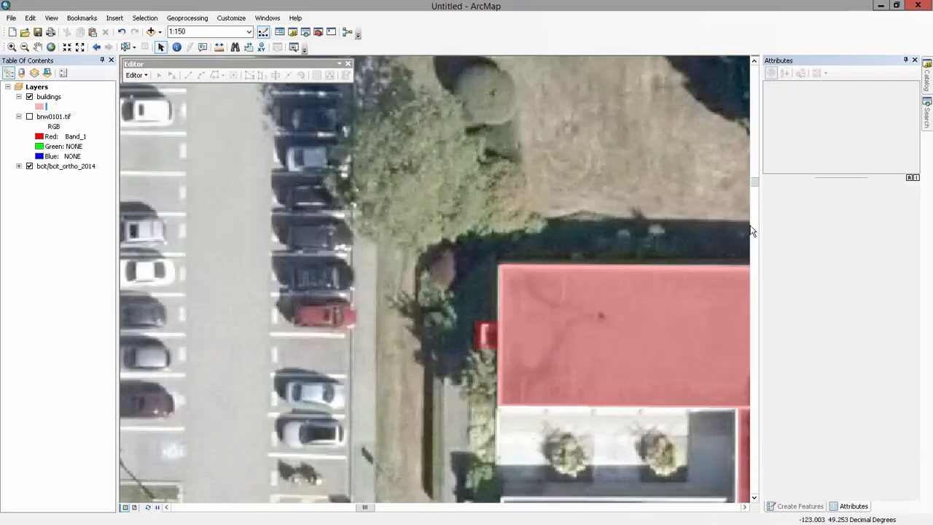
pyautogui.click(754, 497)
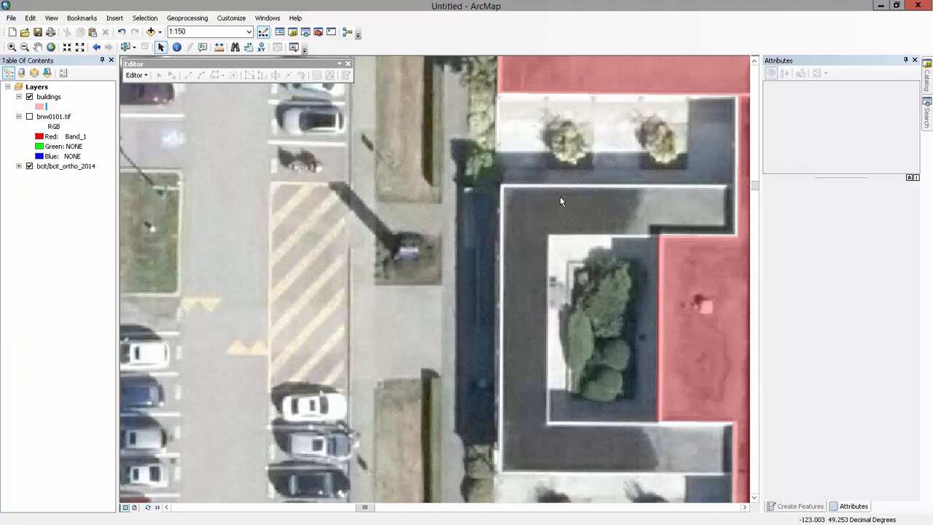
pyautogui.click(744, 507)
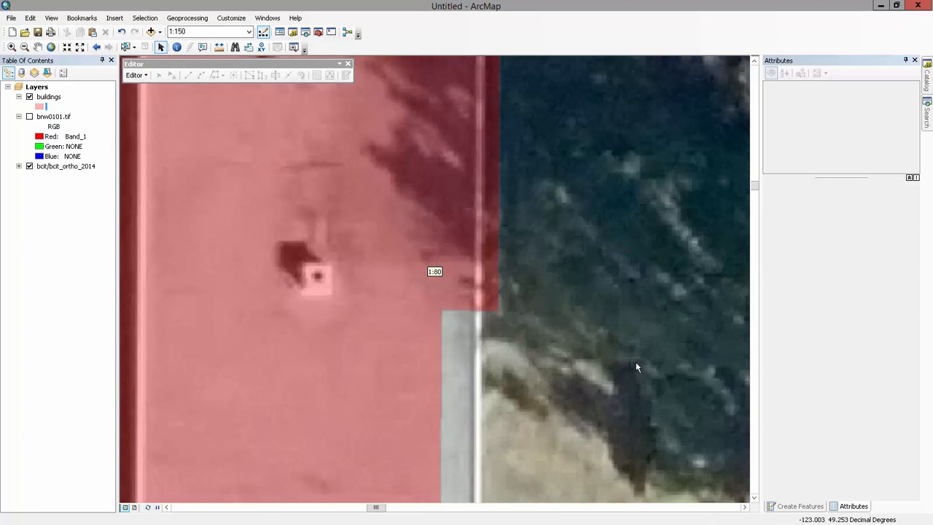
pyautogui.scroll(3, 636, 361)
pyautogui.scroll(1, 622, 388)
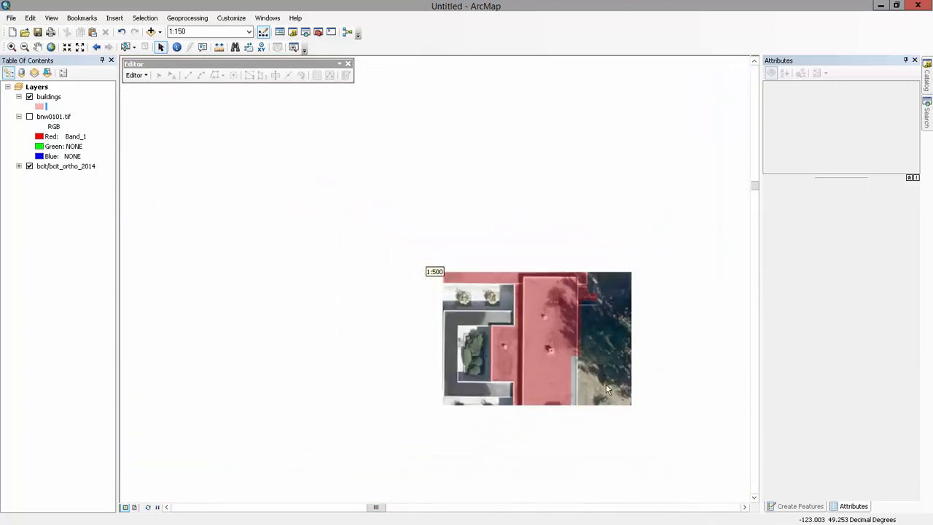
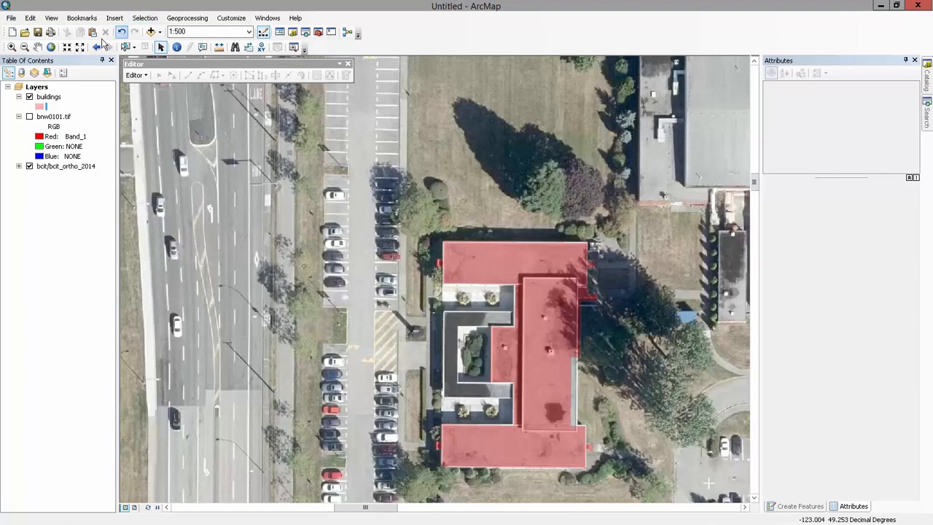
# - Display the bnw0101.tif floor plan again and inspect its fit over the orthophoto around offices 100H and 100G
pyautogui.click(29, 117)
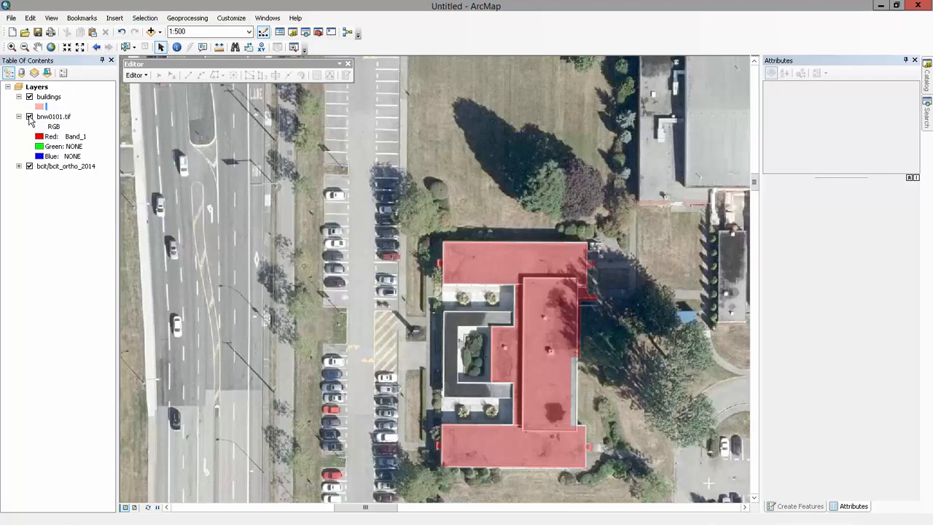
pyautogui.scroll(2, 453, 270)
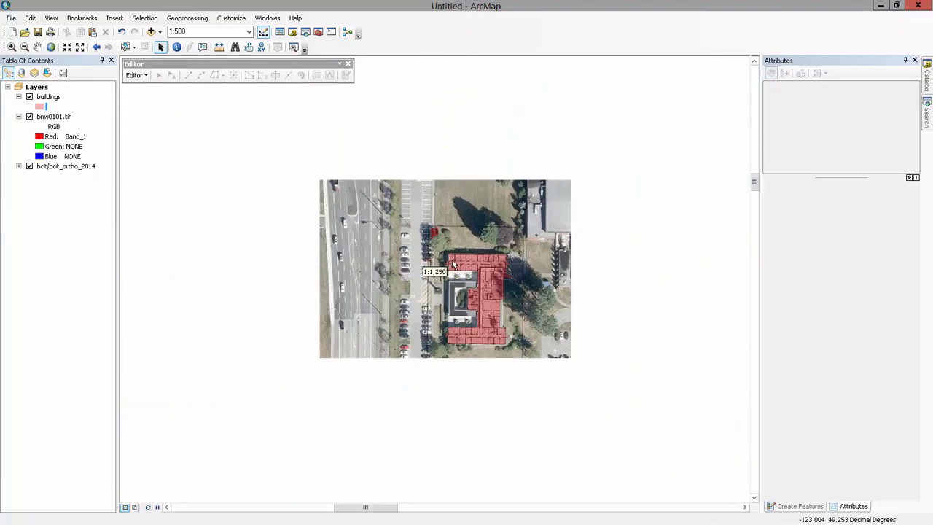
pyautogui.scroll(-10, 453, 263)
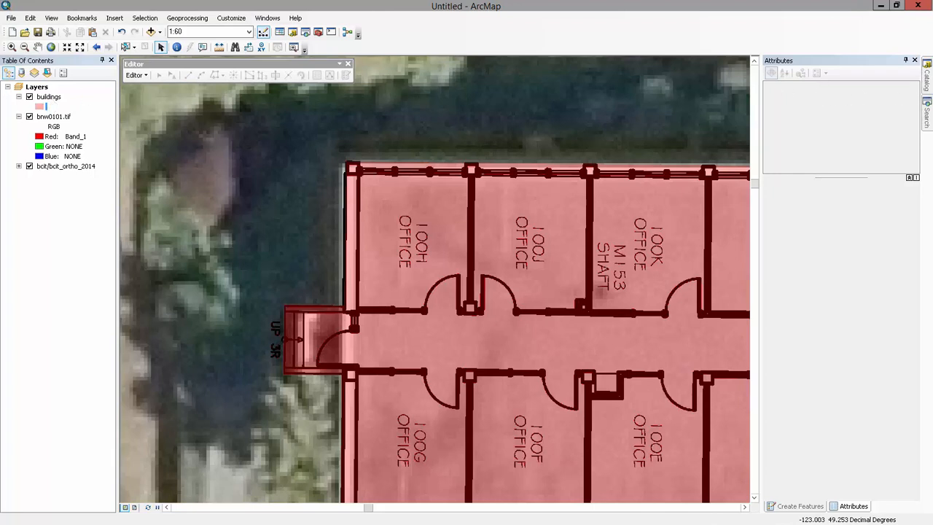
# - Start a new polygon feature class named rooms in geom_7132_project.gdb and fill in its alias
pyautogui.click(927, 73)
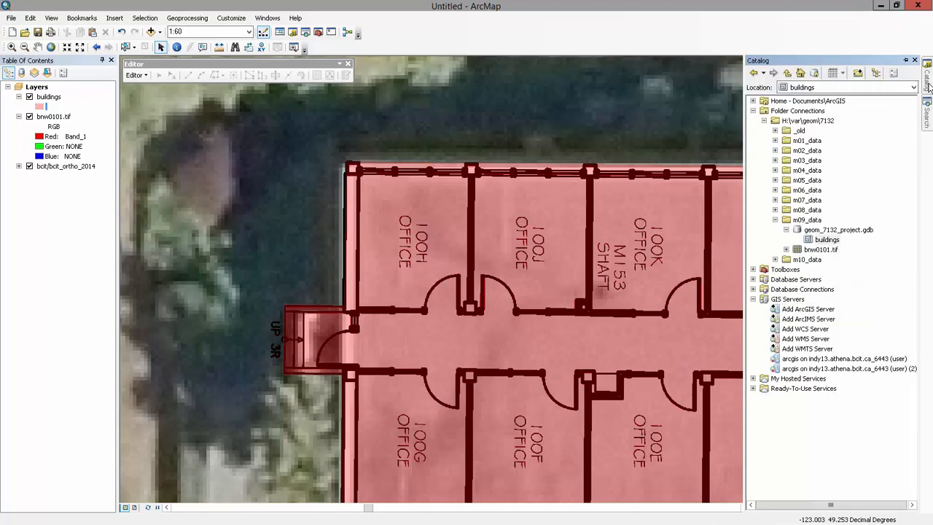
pyautogui.click(824, 231)
pyautogui.rightClick(824, 232)
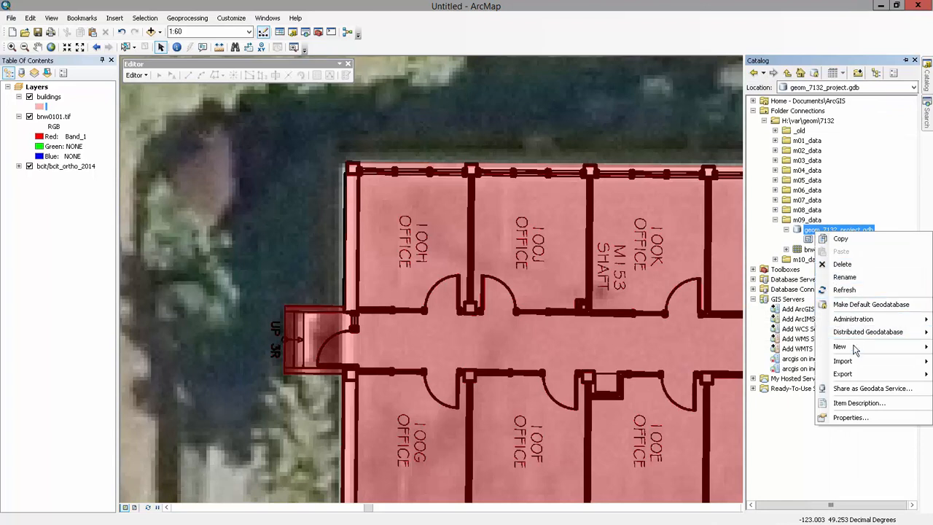
pyautogui.moveTo(854, 348)
pyautogui.click(749, 360)
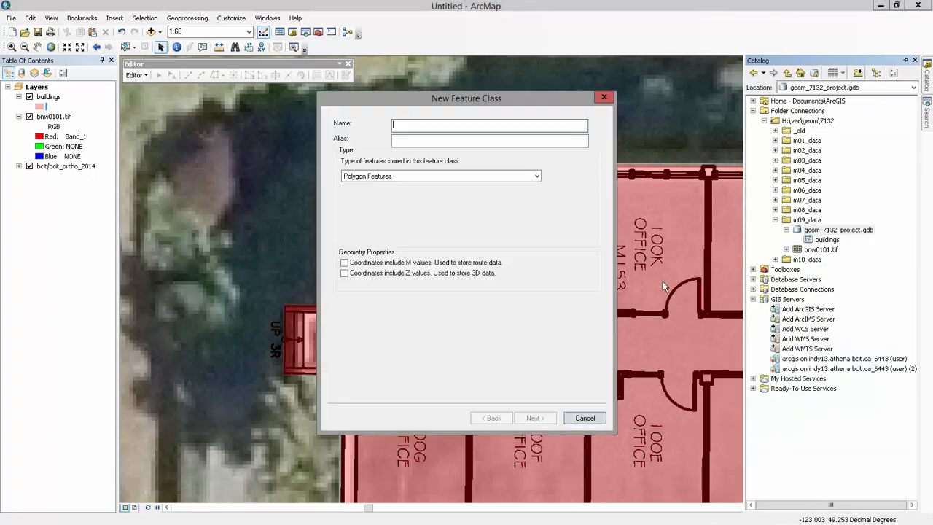
pyautogui.write('foom')
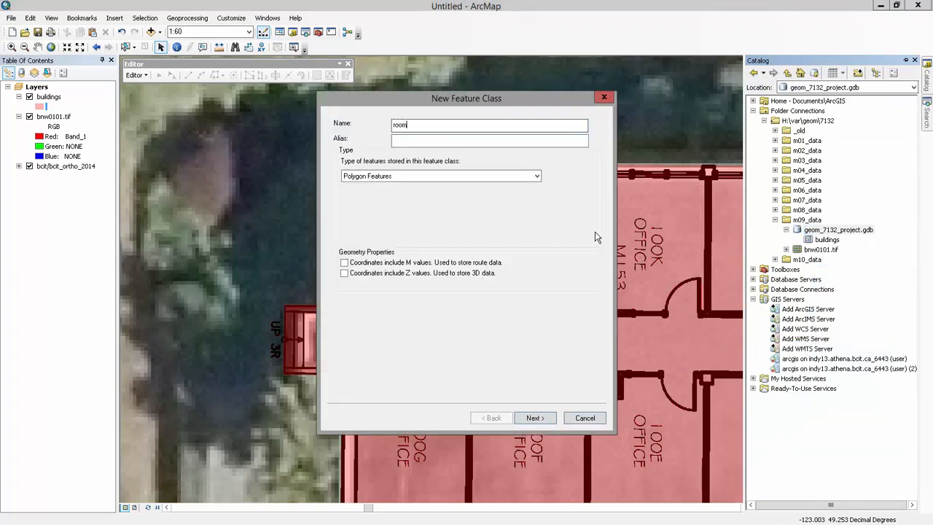
pyautogui.write('s')
pyautogui.click(405, 141)
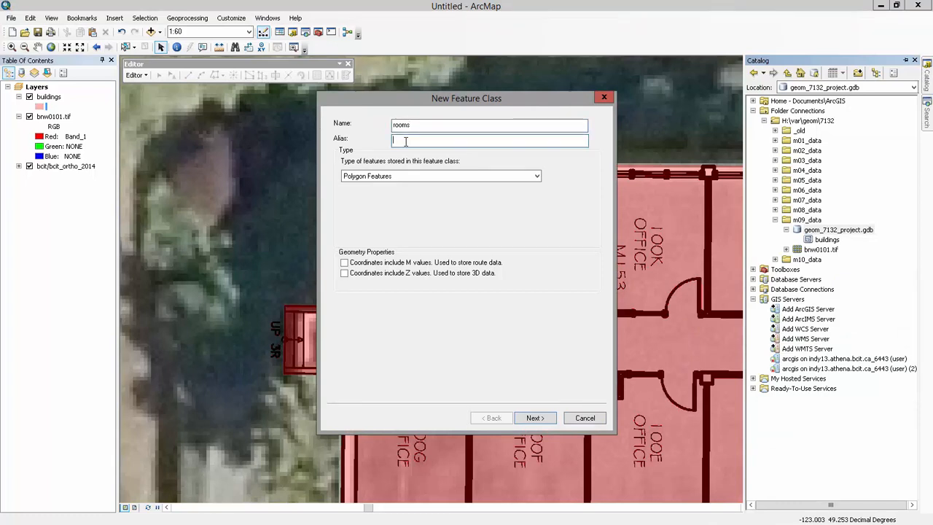
pyautogui.write('r')
# - Accept the NAD 1983 UTM Zone 10N coordinate system, the 0.001 m XY tolerance and the default storage configuration for rooms
pyautogui.click(541, 420)
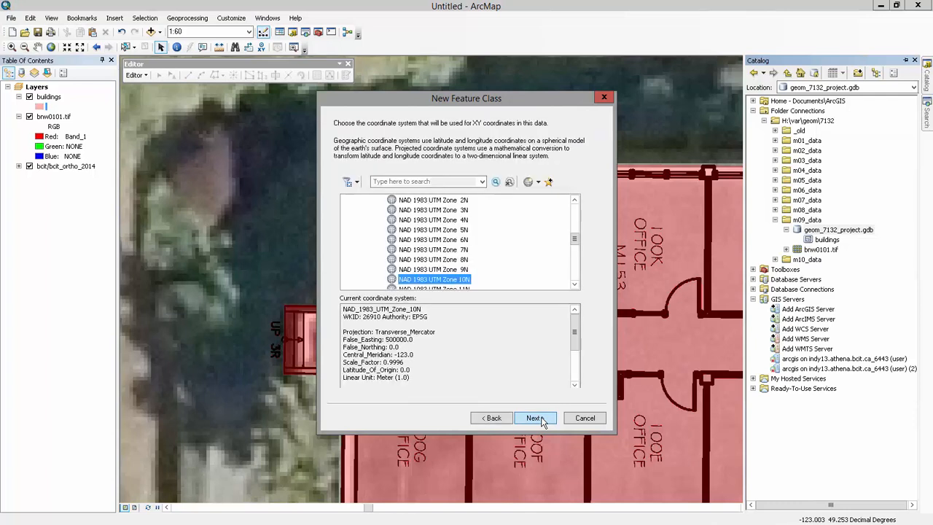
pyautogui.click(535, 418)
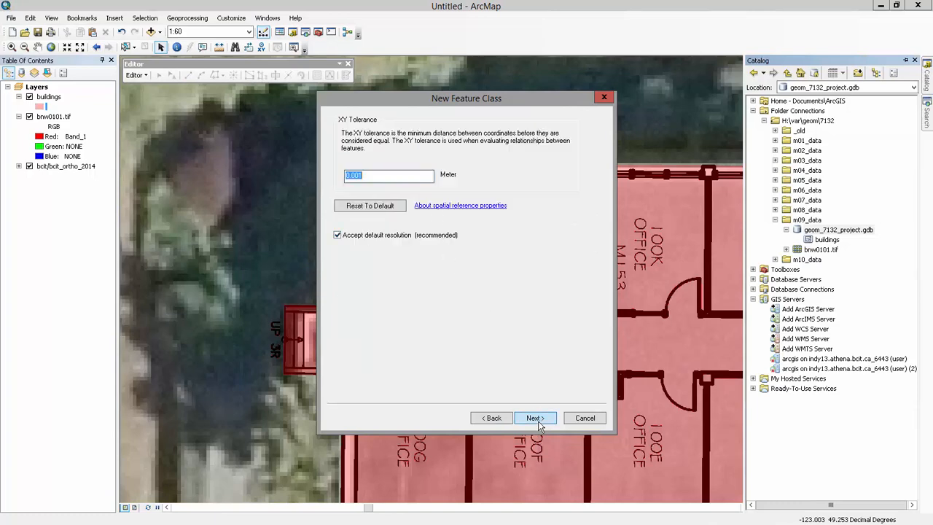
pyautogui.click(536, 420)
pyautogui.click(536, 419)
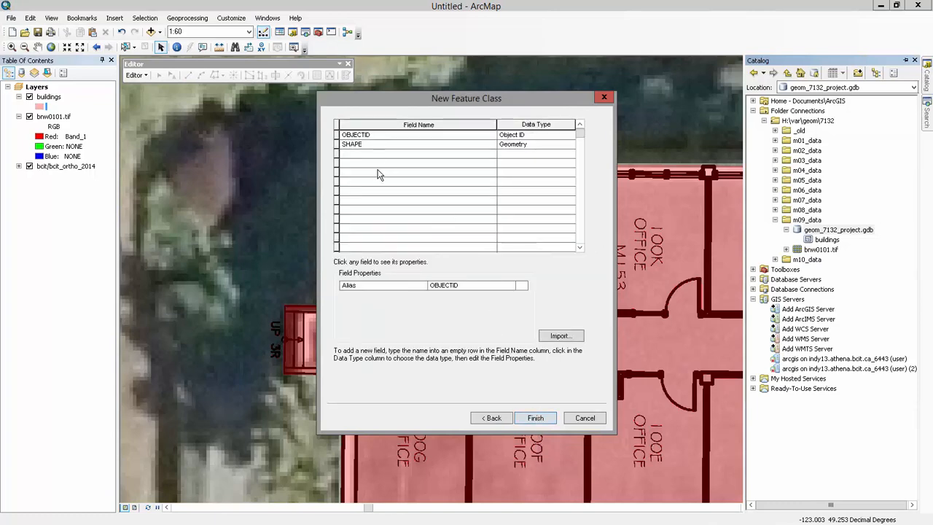
# - Add a text field room_number with length 10 and finish creating the rooms feature class
pyautogui.click(358, 159)
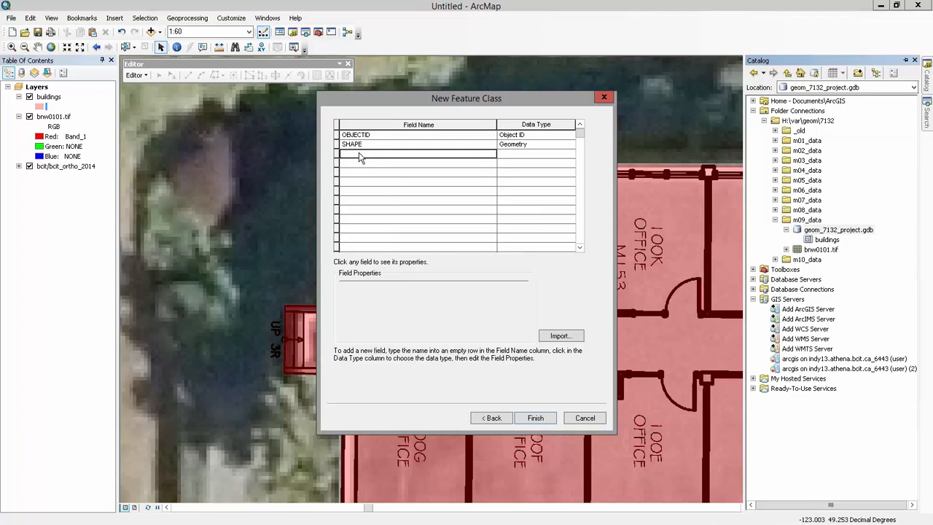
pyautogui.write('room_number')
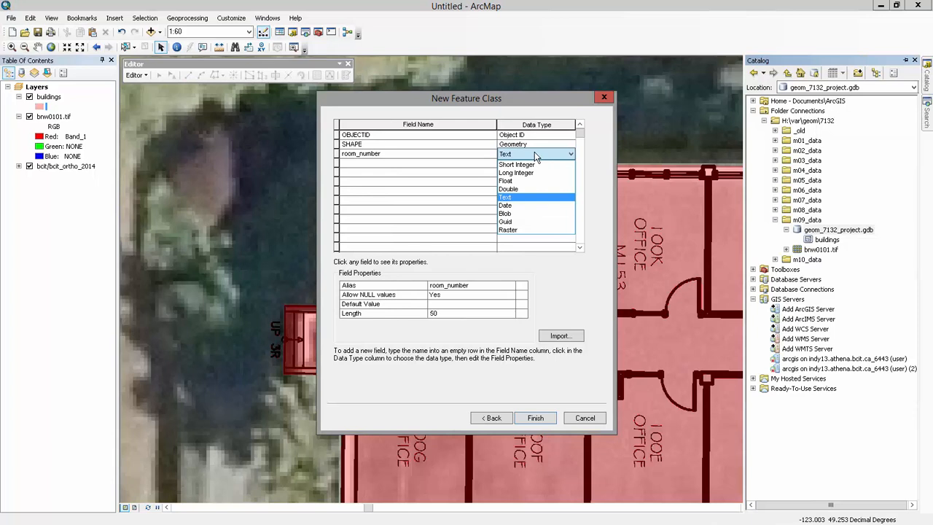
pyautogui.click(511, 197)
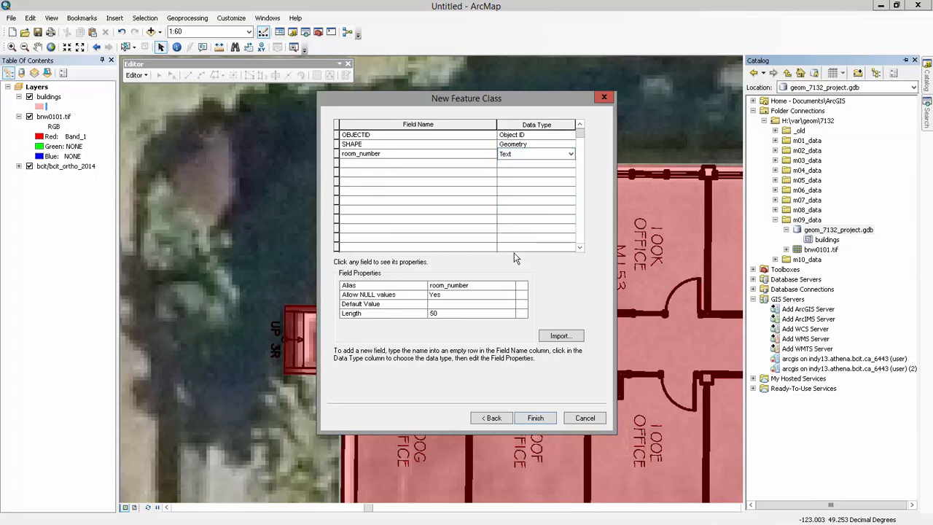
pyautogui.click(449, 314)
pyautogui.doubleClick(450, 316)
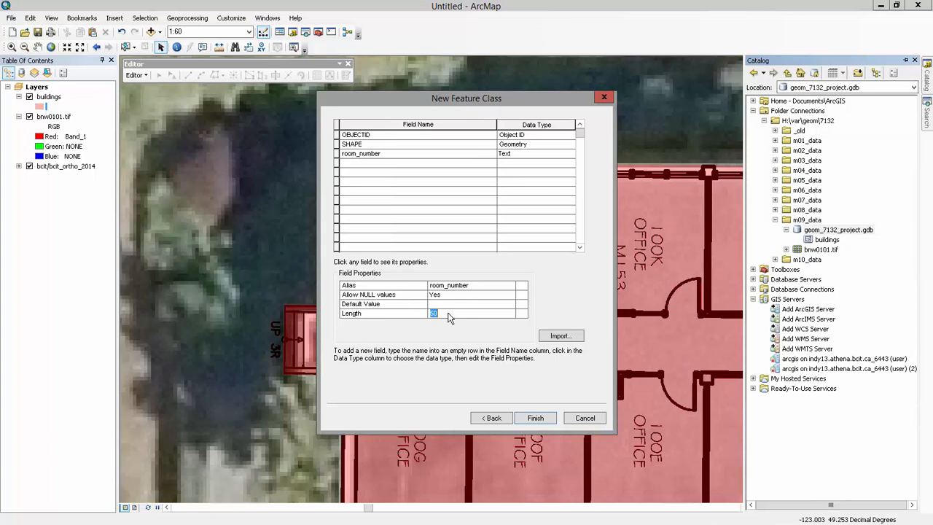
pyautogui.write('10')
pyautogui.click(550, 417)
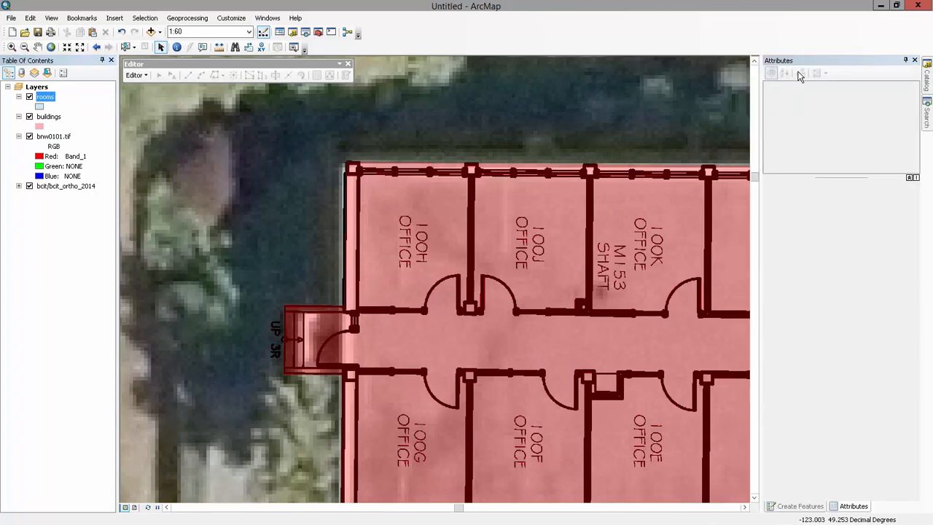
# - Start an editing session and display the feature templates for buildings and rooms
pyautogui.click(136, 75)
pyautogui.click(156, 89)
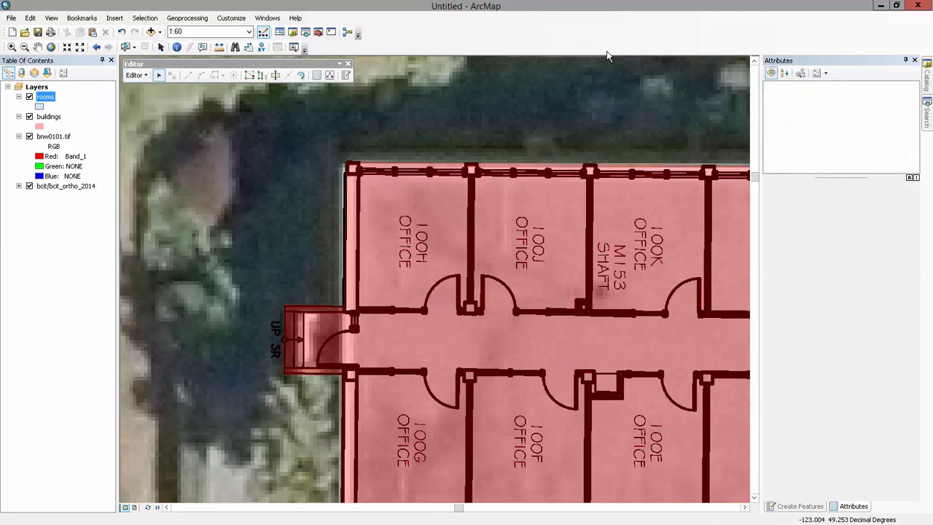
pyautogui.click(346, 75)
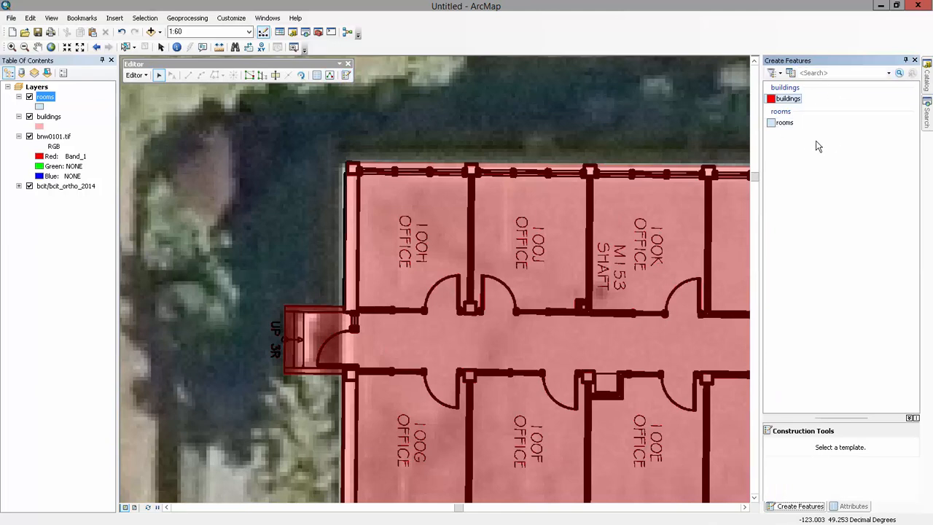
# - Digitize office 100H as a four-cornered rooms polygon of about 11.3 m², tracing its walls on the floor plan
pyautogui.click(784, 123)
pyautogui.click(797, 447)
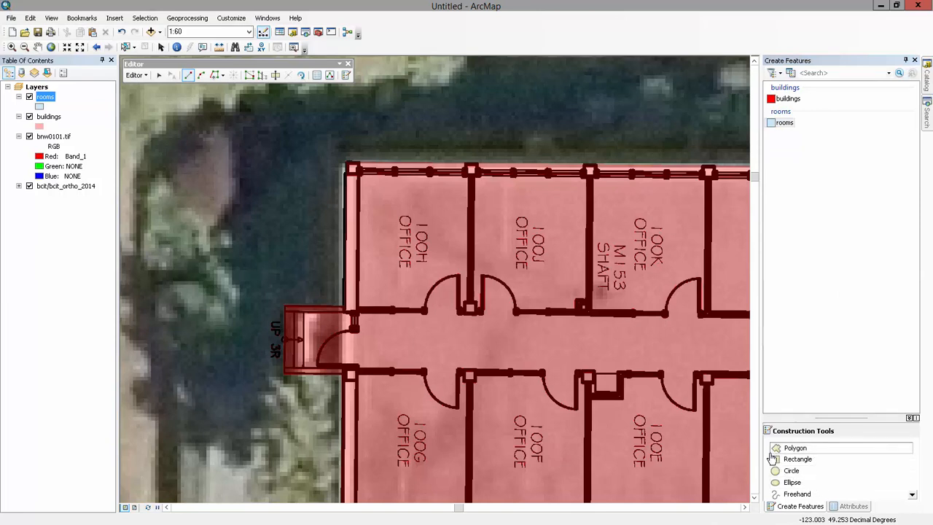
pyautogui.click(355, 170)
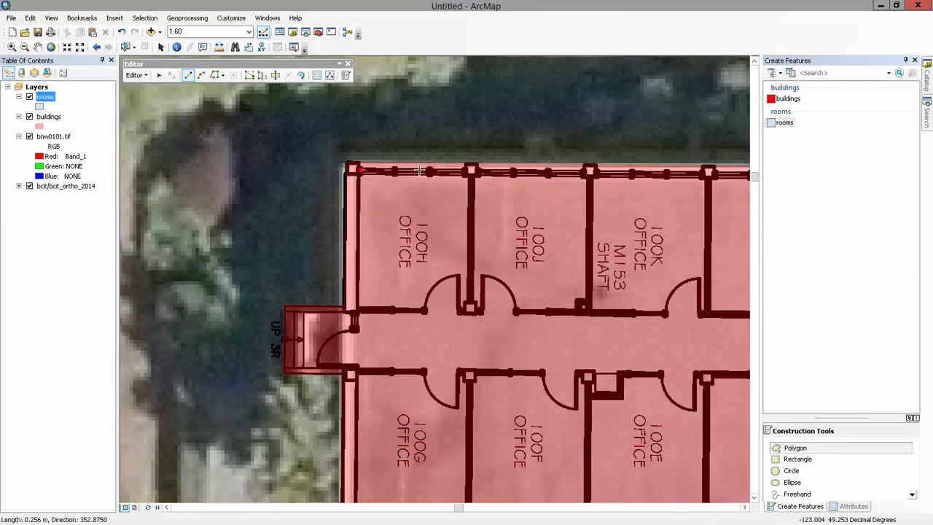
pyautogui.click(471, 170)
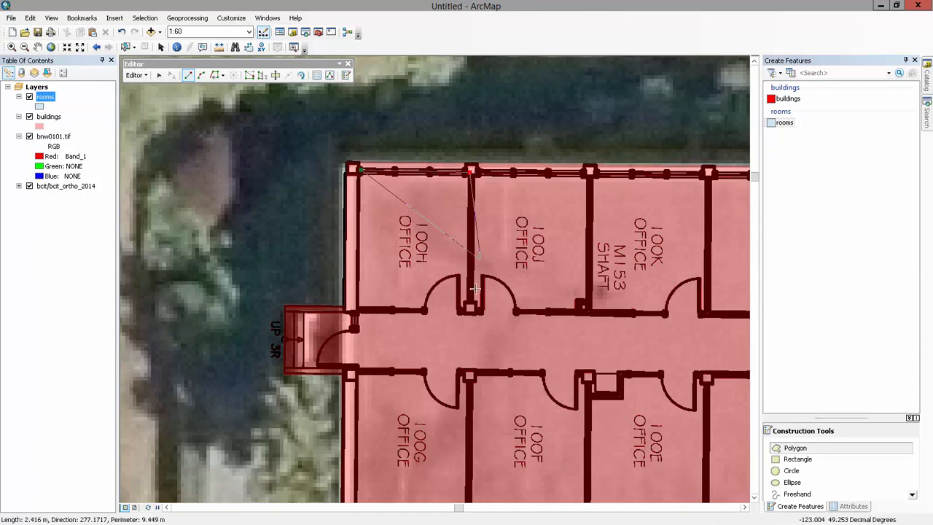
pyautogui.click(473, 309)
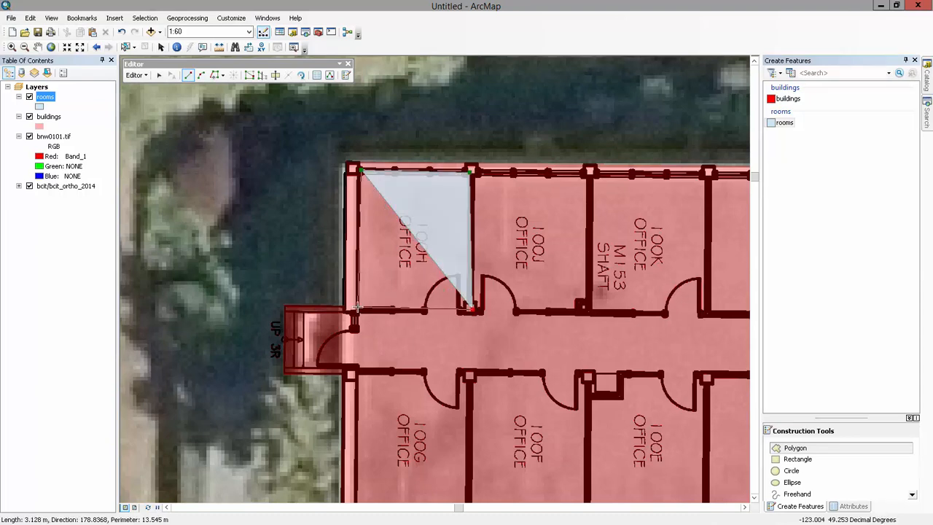
pyautogui.click(357, 308)
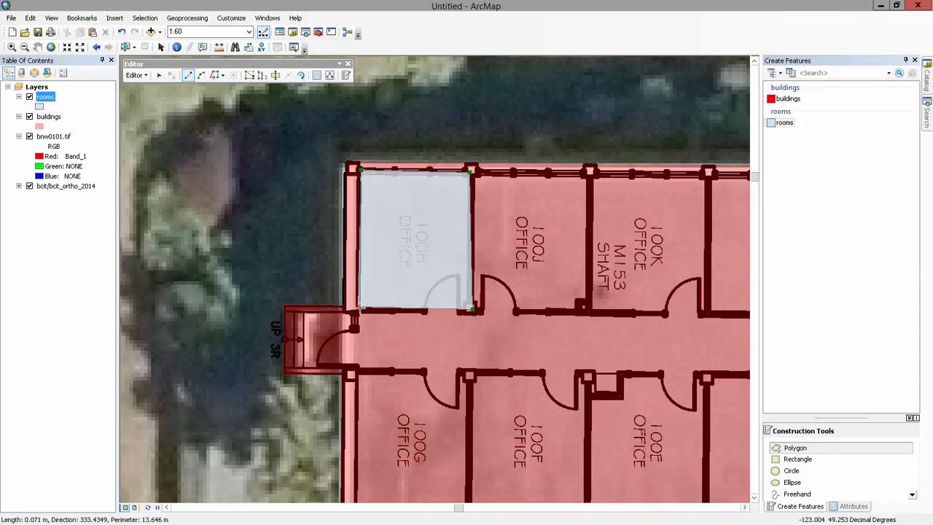
pyautogui.rightClick(358, 307)
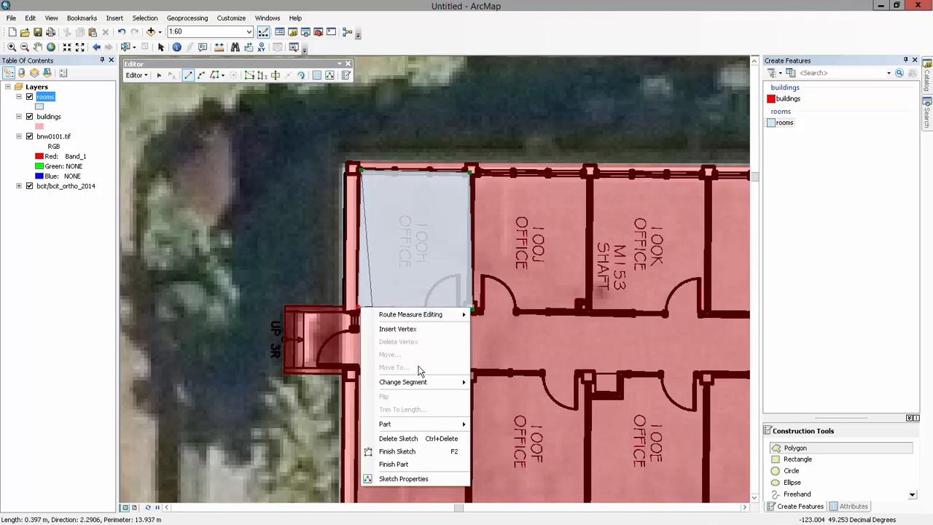
pyautogui.click(401, 451)
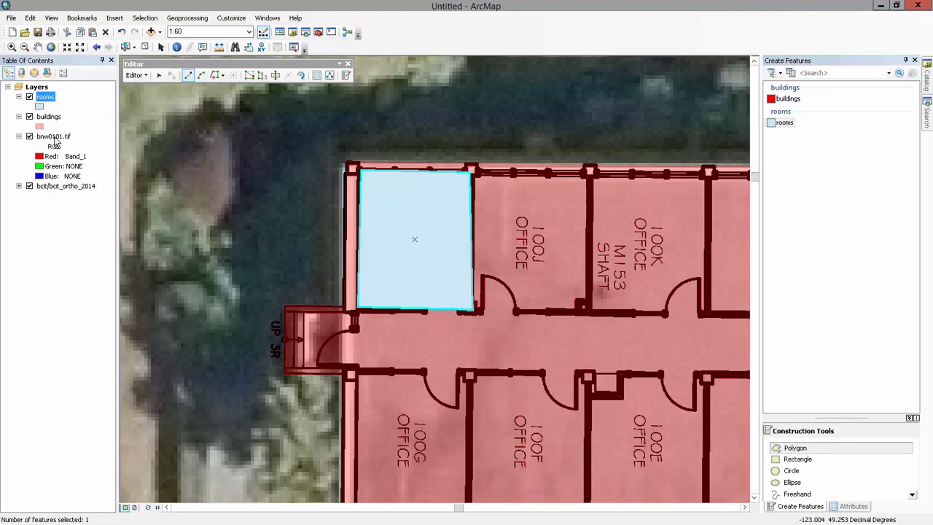
# - Move the bnw0101.tif floor plan above the rooms layer and set the new polygon's room_number to 100H
pyautogui.moveTo(56, 140); pyautogui.dragTo(63, 92)
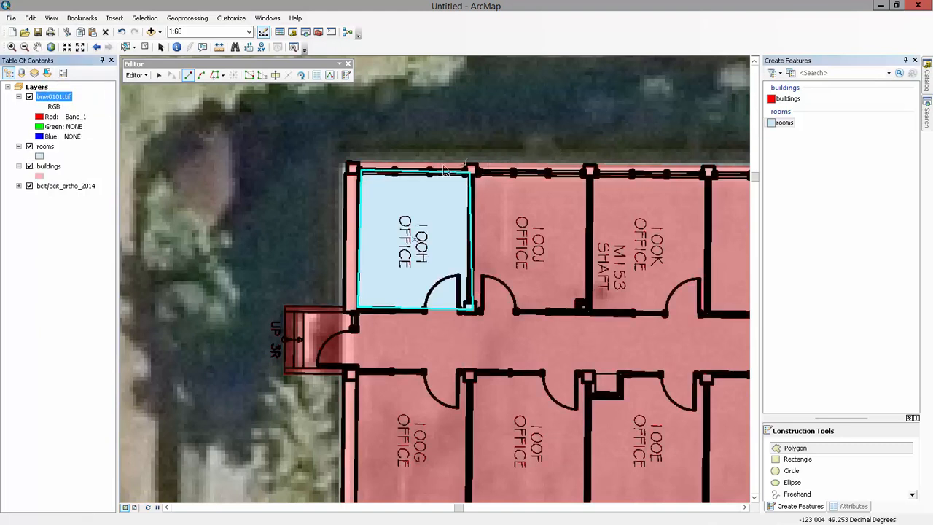
pyautogui.click(317, 76)
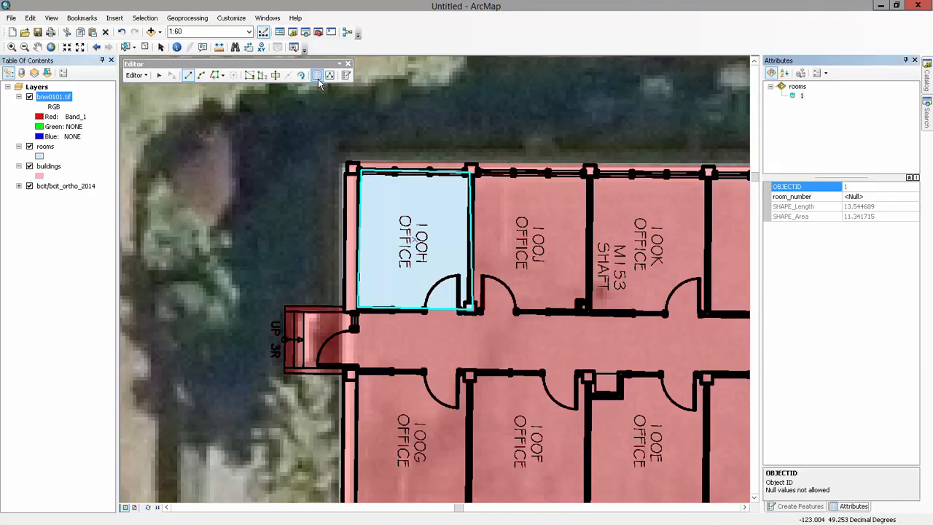
pyautogui.click(880, 199)
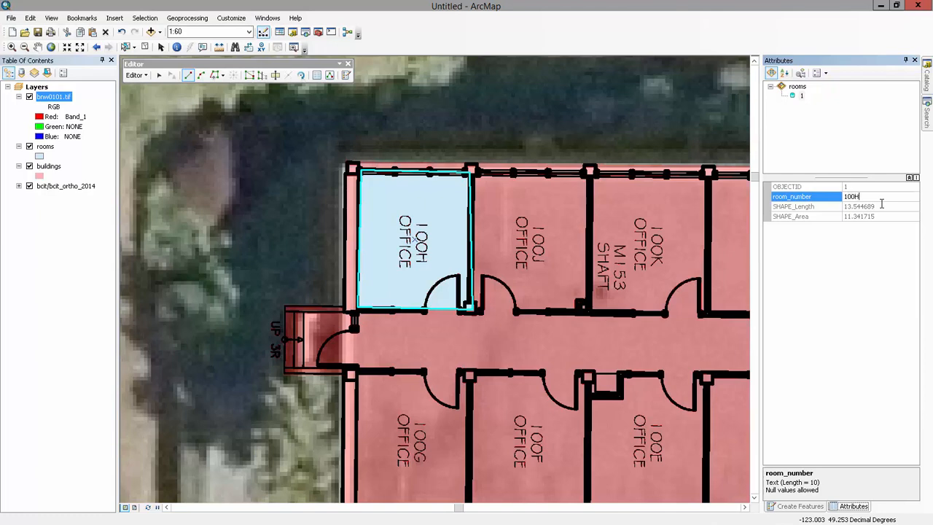
pyautogui.press('Return')
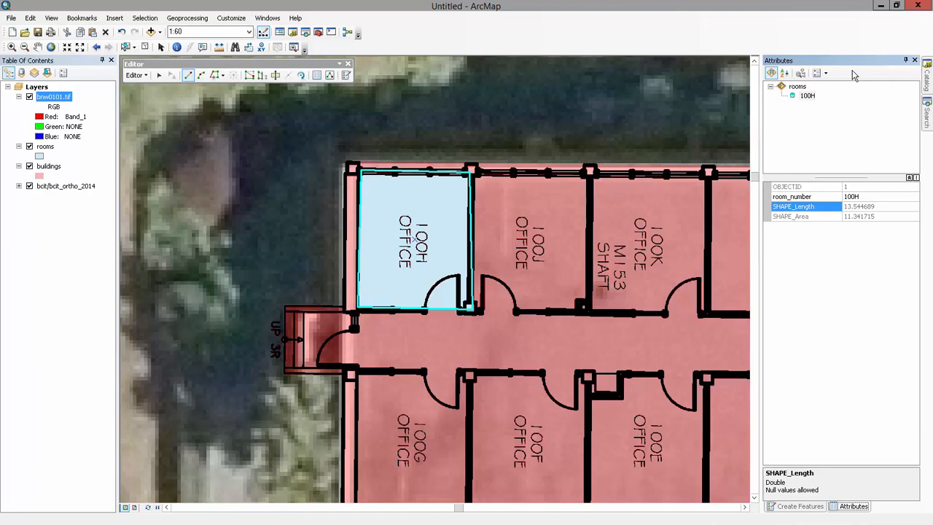
# - Save the edits to the rooms layer and stop the editing session
pyautogui.click(146, 76)
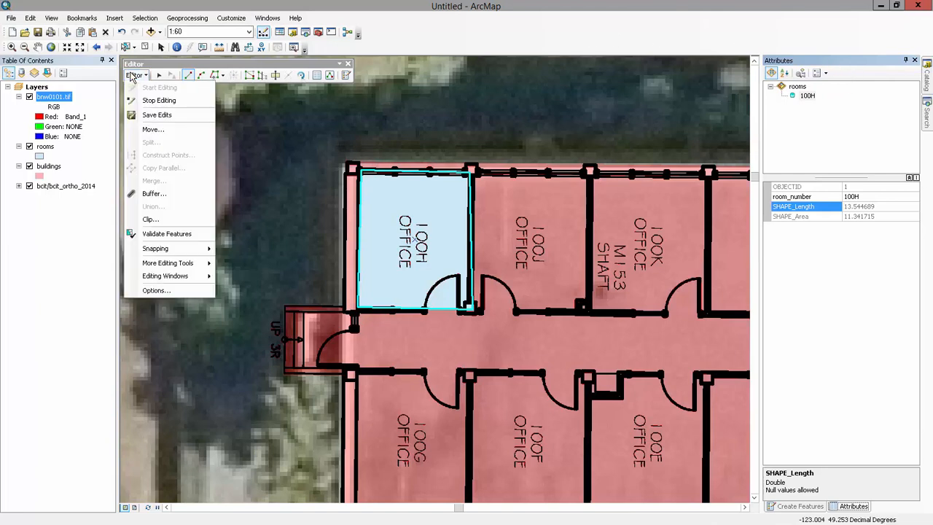
pyautogui.click(158, 115)
pyautogui.click(140, 75)
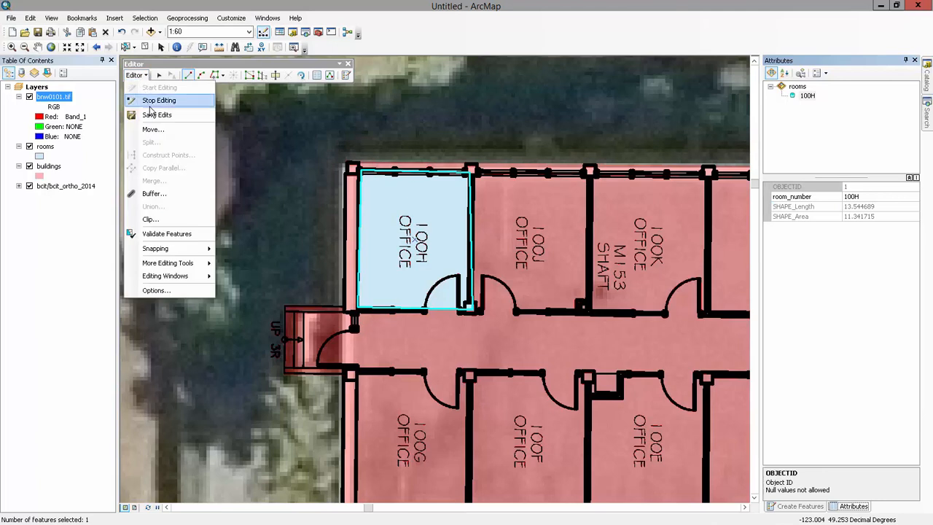
pyautogui.click(154, 100)
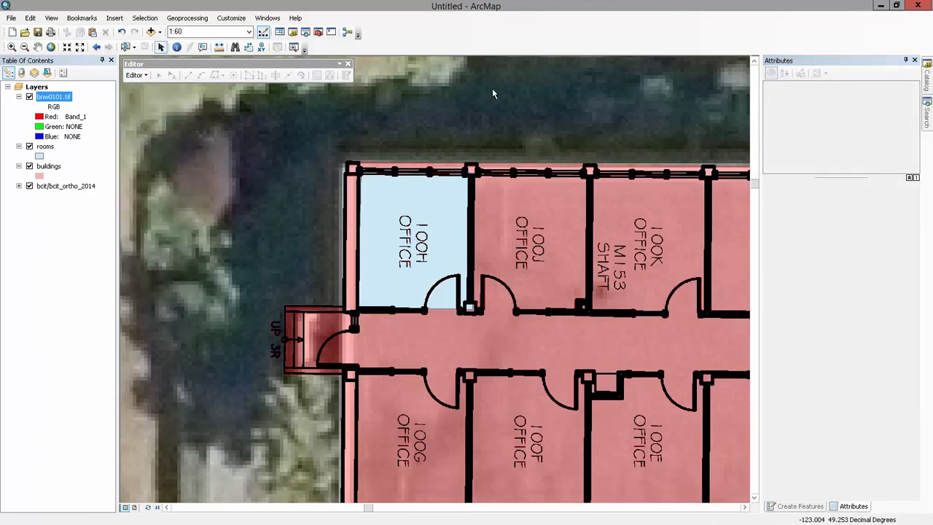